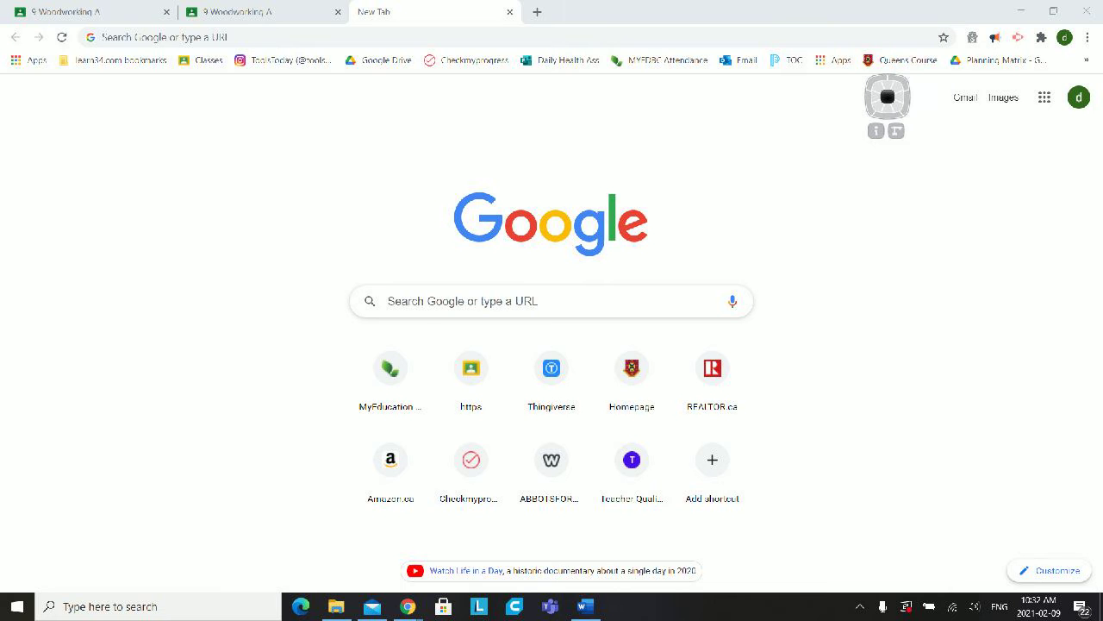
- Search Google for "sketchup"
left_click(466, 301)
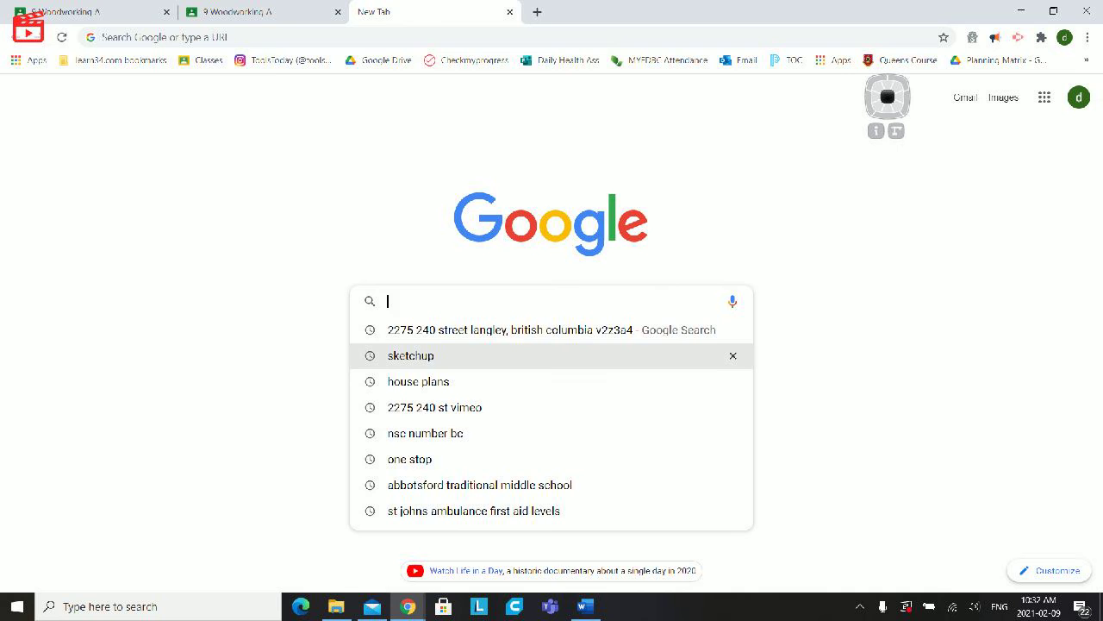
type("sket")
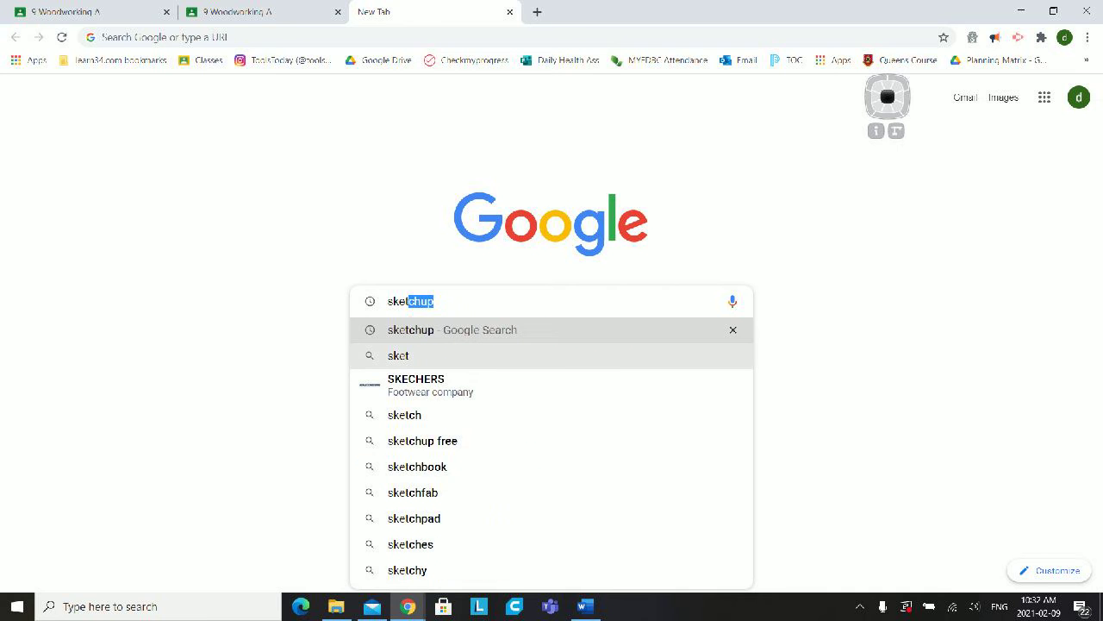
type("chup")
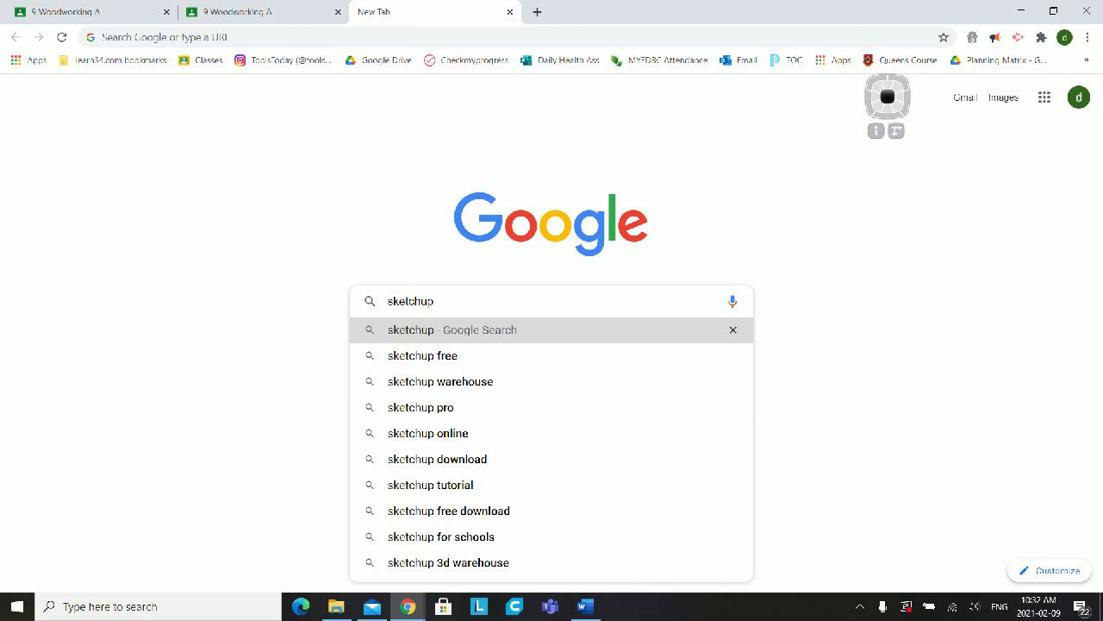
key("Return")
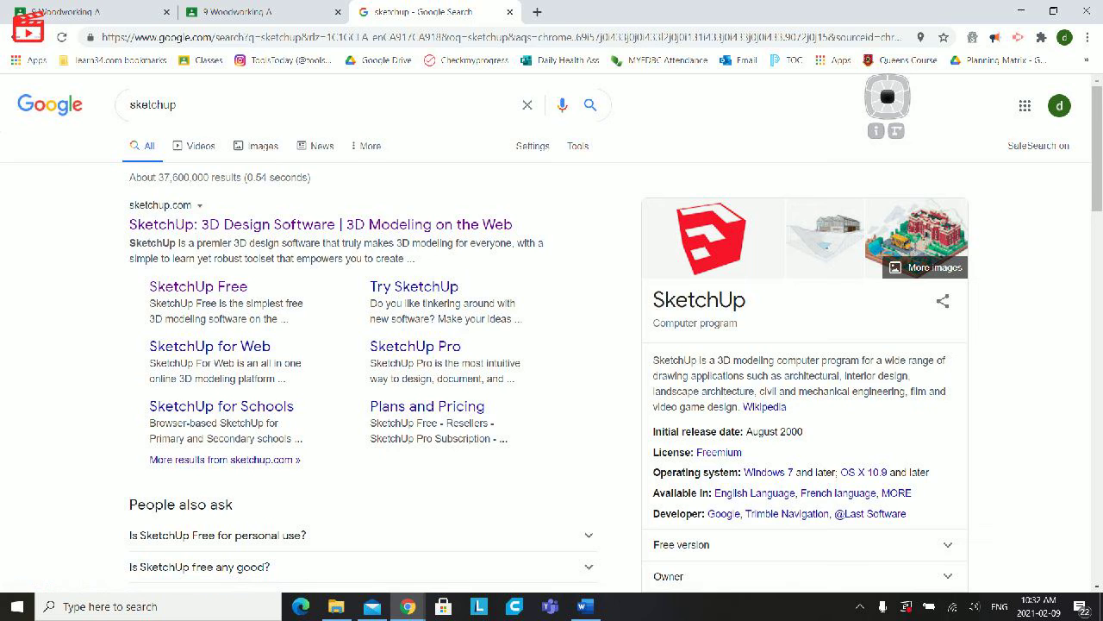
- Launch the SketchUp Free web modeler and create a new model from the Simple Template - Feet and Inches
left_click(198, 286)
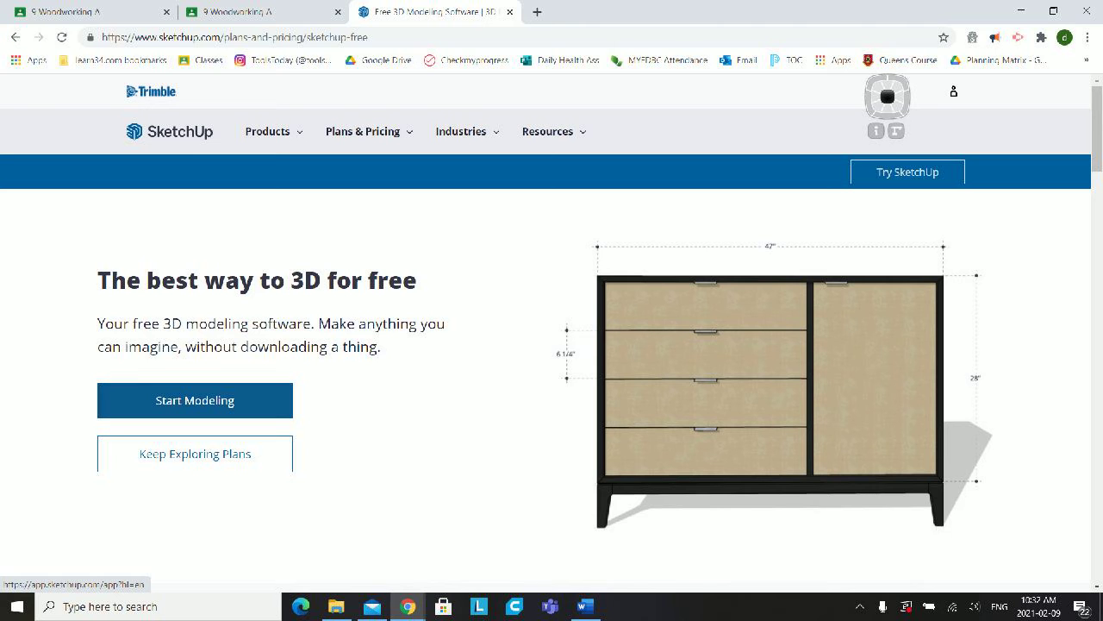
left_click(194, 400)
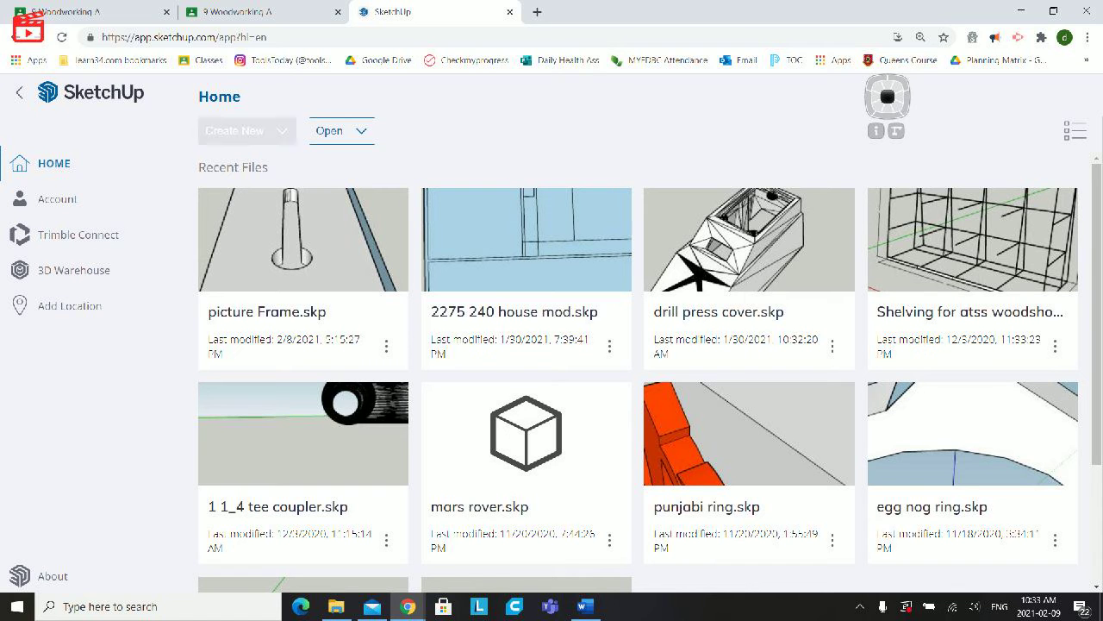
left_click(246, 131)
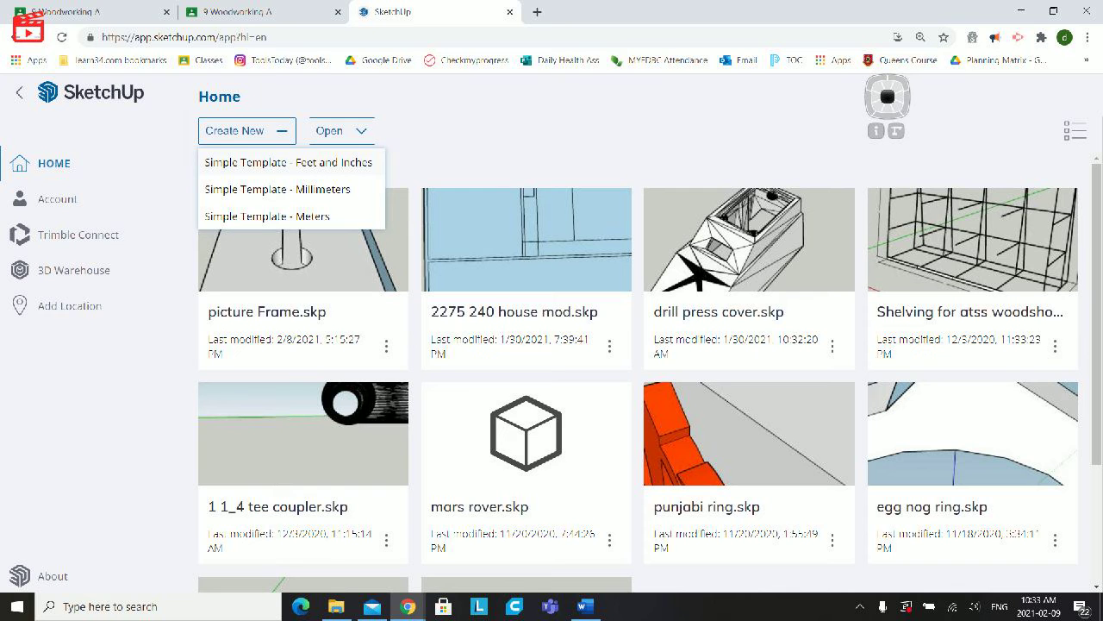
left_click(288, 163)
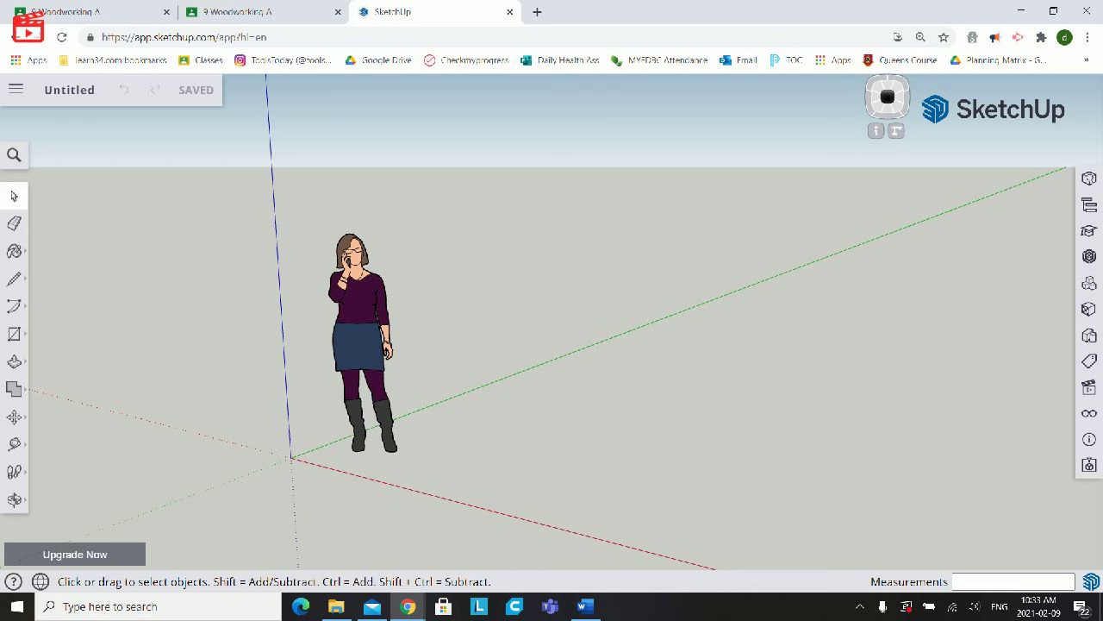
- Examine the standing figure and the axes around the origin from different angles and distances
left_click(13, 499)
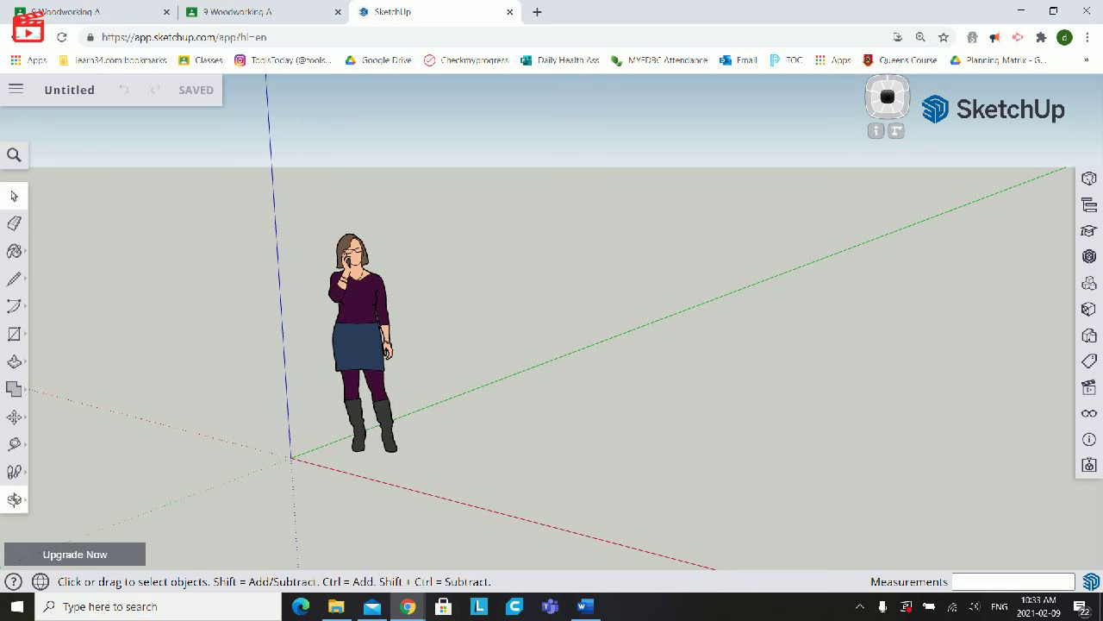
mouse_move(604, 345)
left_mouse_down()
mouse_move(569, 388)
mouse_move(504, 393)
mouse_move(465, 319)
mouse_move(599, 353)
mouse_move(595, 267)
mouse_move(629, 219)
mouse_move(539, 340)
mouse_move(483, 319)
mouse_move(603, 409)
mouse_move(647, 341)
left_mouse_up()
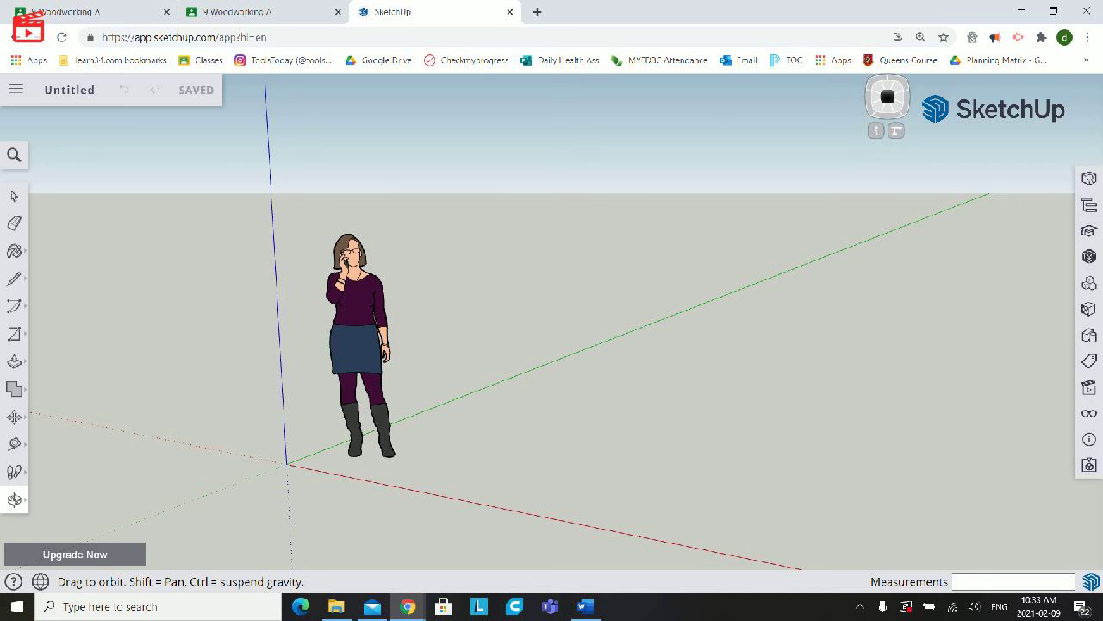
mouse_move(517, 328)
left_mouse_down()
mouse_move(607, 401)
mouse_move(590, 391)
left_mouse_up()
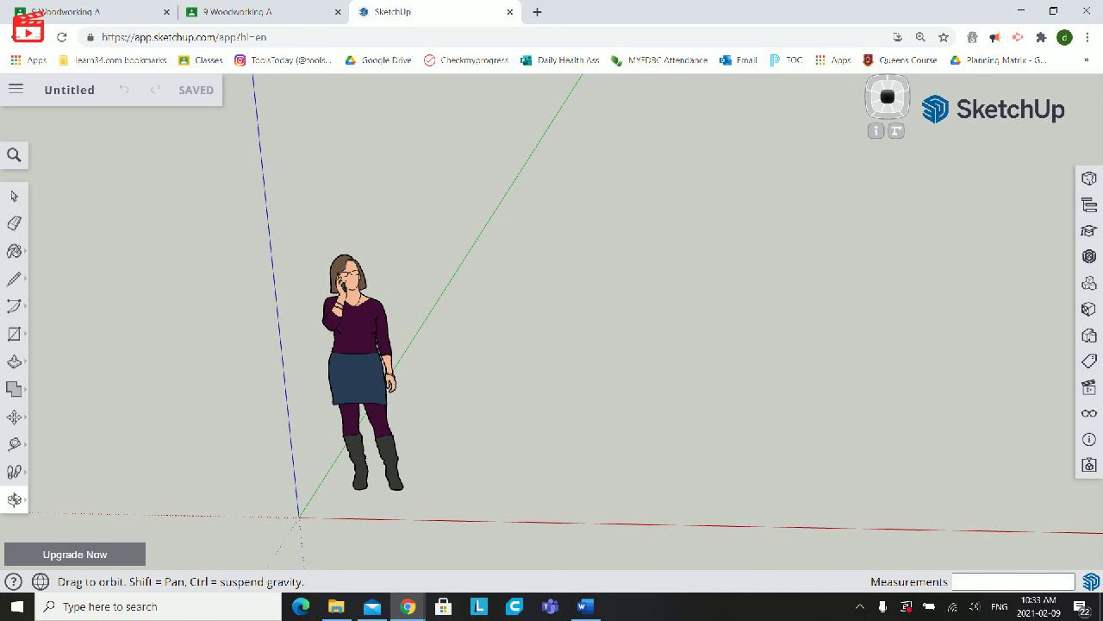
scroll(285, 504, "up", 8)
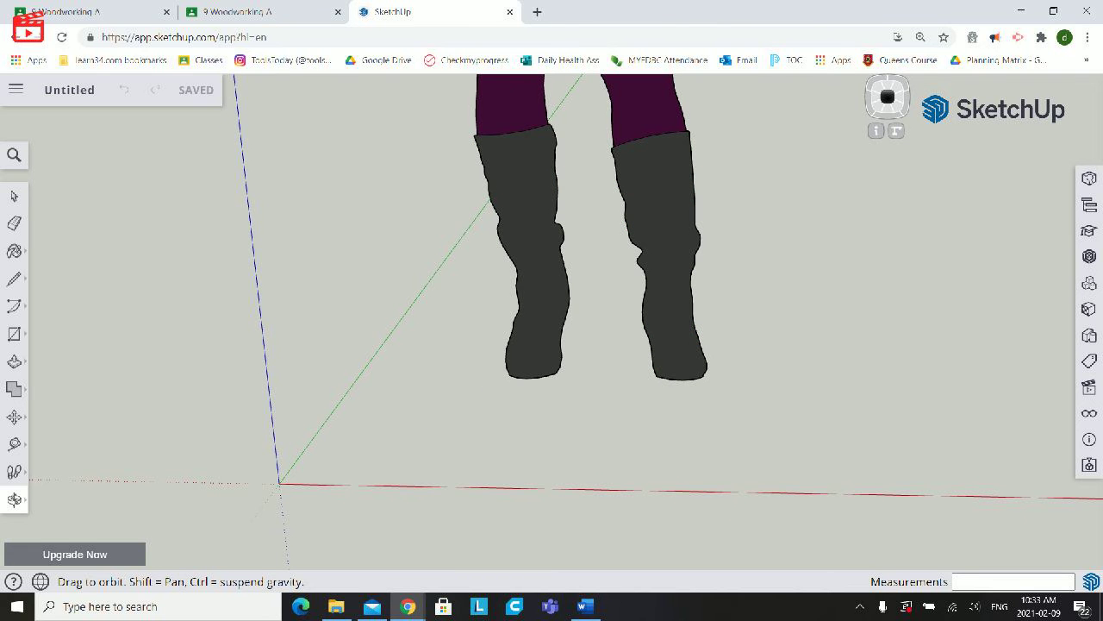
scroll(387, 412, "down", 5)
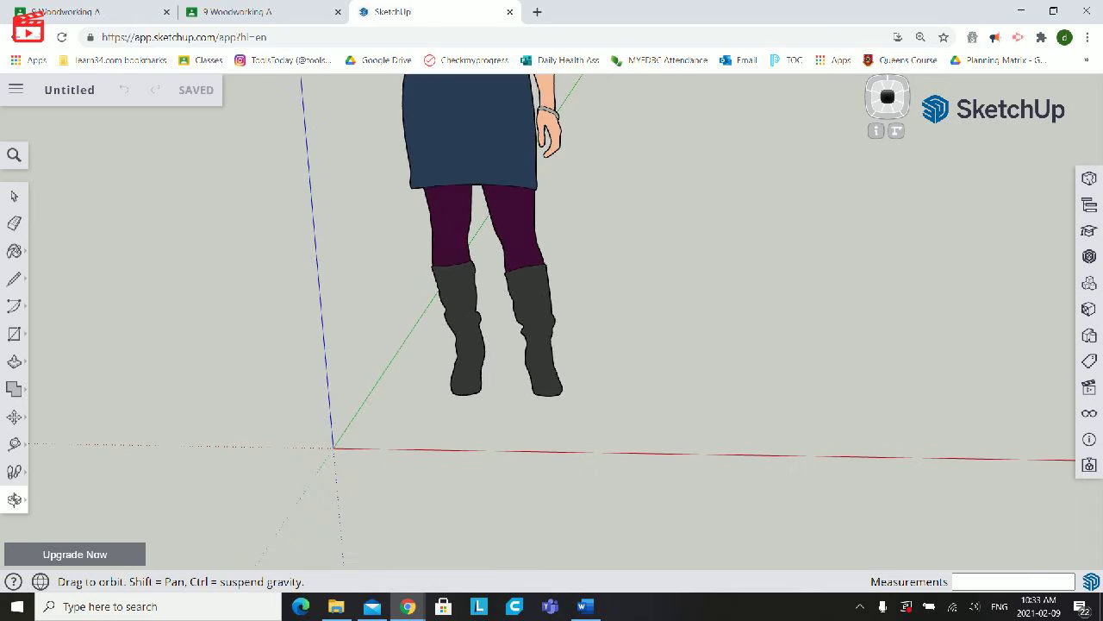
scroll(393, 414, "up", 3)
scroll(392, 413, "down", 5)
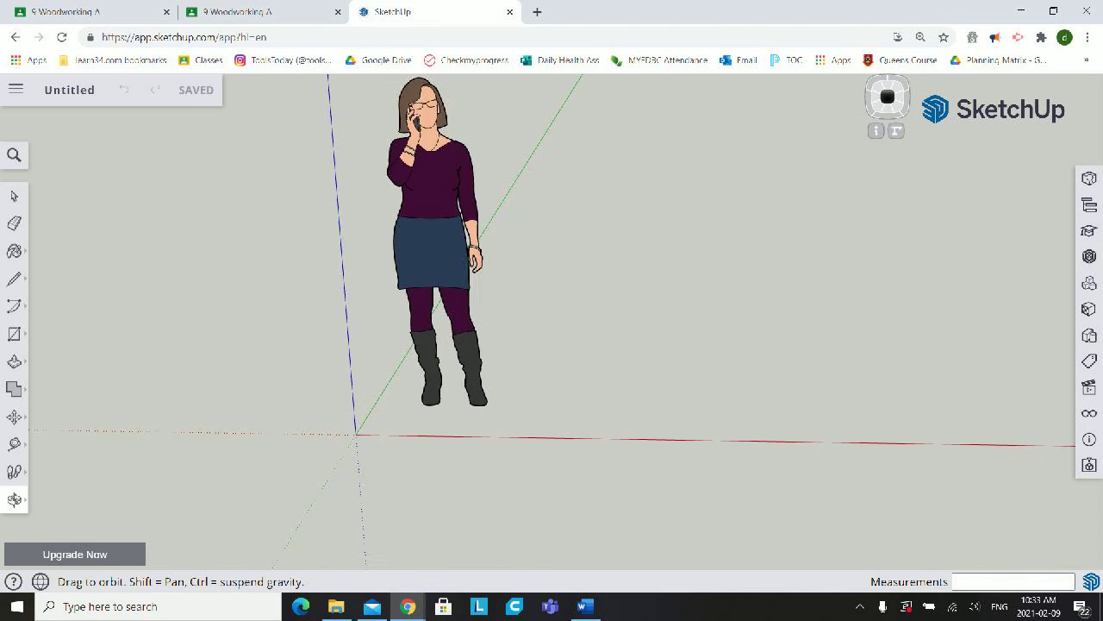
scroll(390, 413, "up", 5)
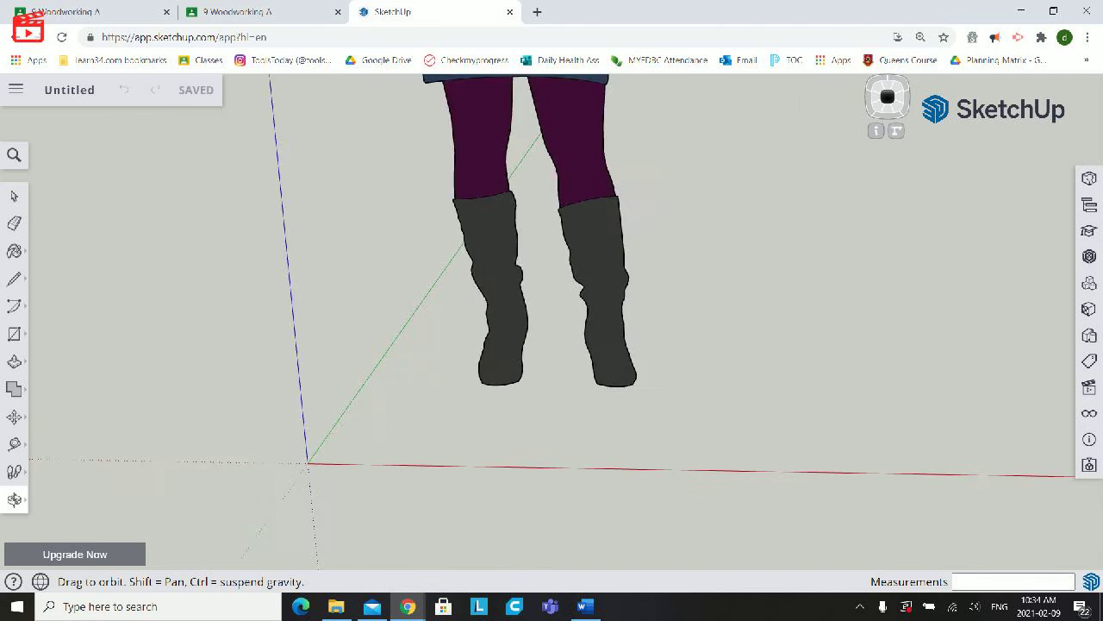
scroll(397, 412, "up", 5)
scroll(396, 412, "down", 3)
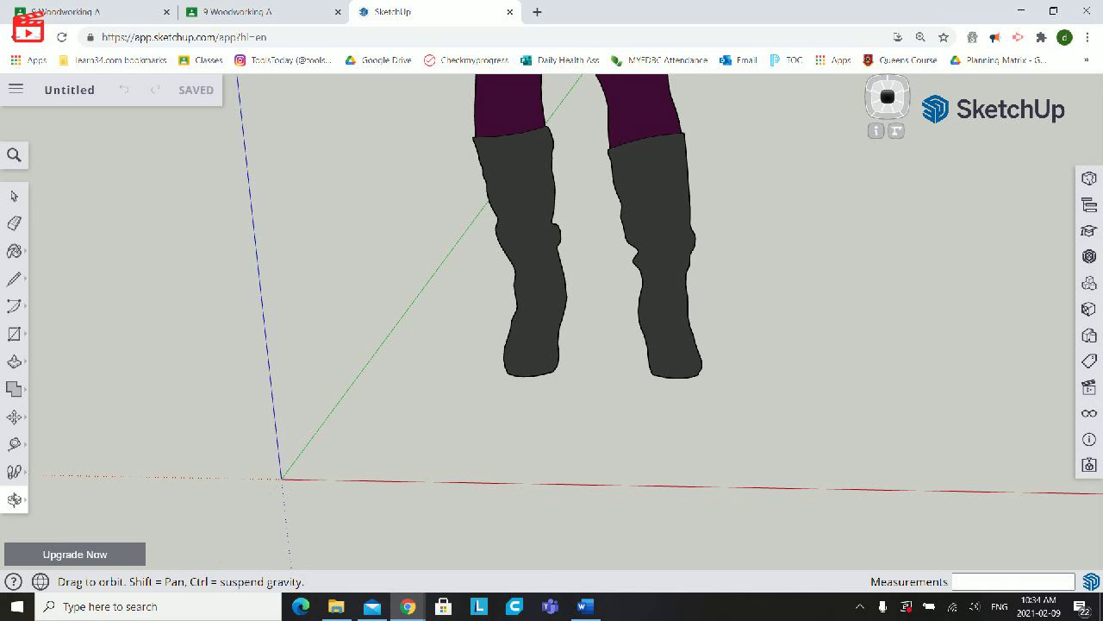
scroll(328, 420, "up", 2)
scroll(329, 419, "down", 5)
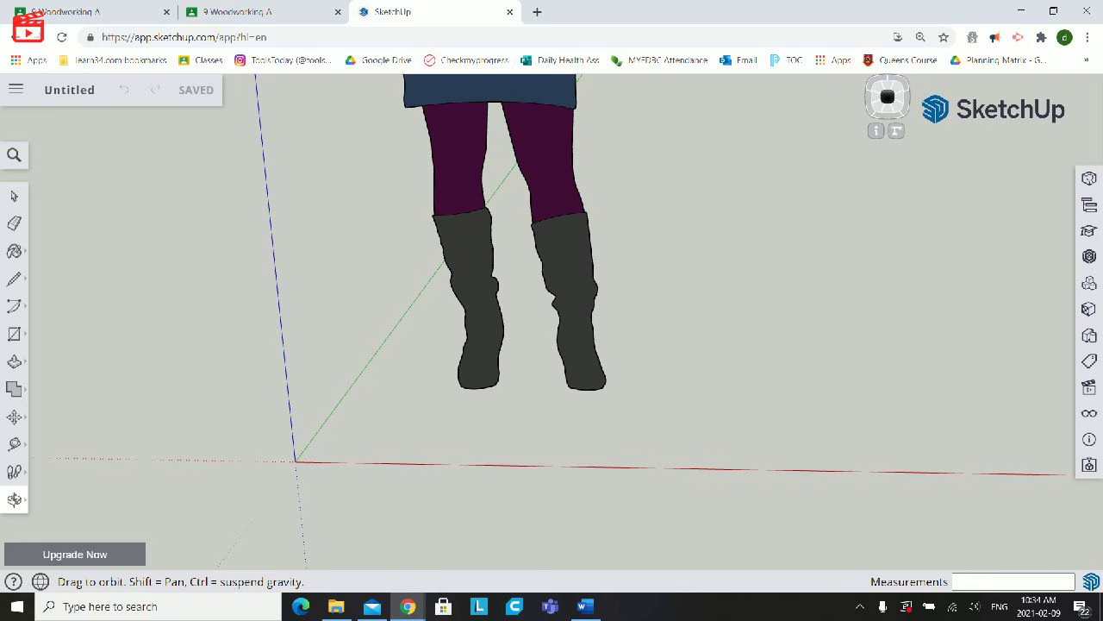
mouse_move(604, 379)
left_mouse_down()
mouse_move(539, 358)
mouse_move(508, 302)
mouse_move(539, 245)
mouse_move(634, 387)
mouse_move(590, 384)
mouse_move(530, 358)
mouse_move(509, 293)
mouse_move(599, 314)
mouse_move(625, 388)
mouse_move(549, 356)
mouse_move(534, 328)
mouse_move(539, 250)
mouse_move(526, 340)
mouse_move(560, 370)
mouse_move(574, 345)
mouse_move(555, 339)
mouse_move(793, 332)
mouse_move(495, 302)
left_mouse_up()
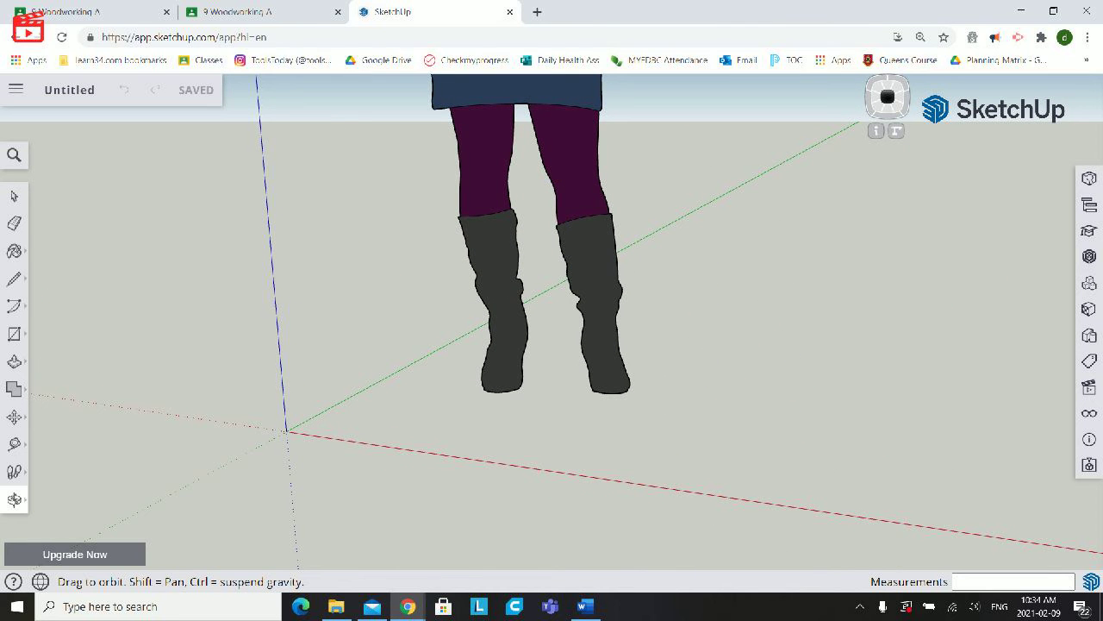
key("space")
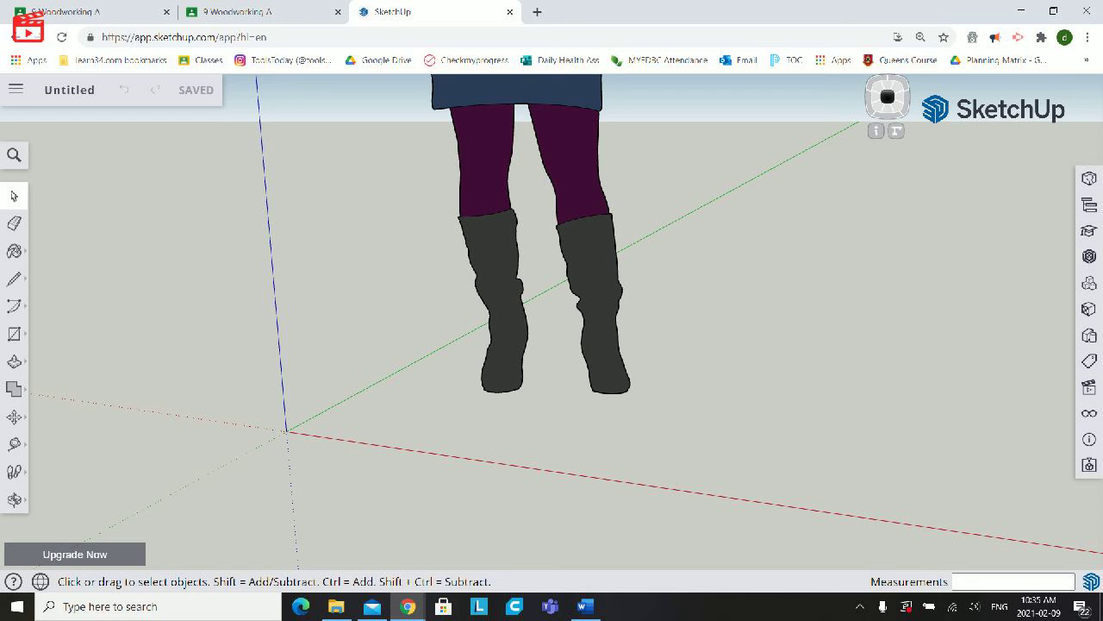
scroll(287, 431, "up", 3)
scroll(287, 431, "down", 1)
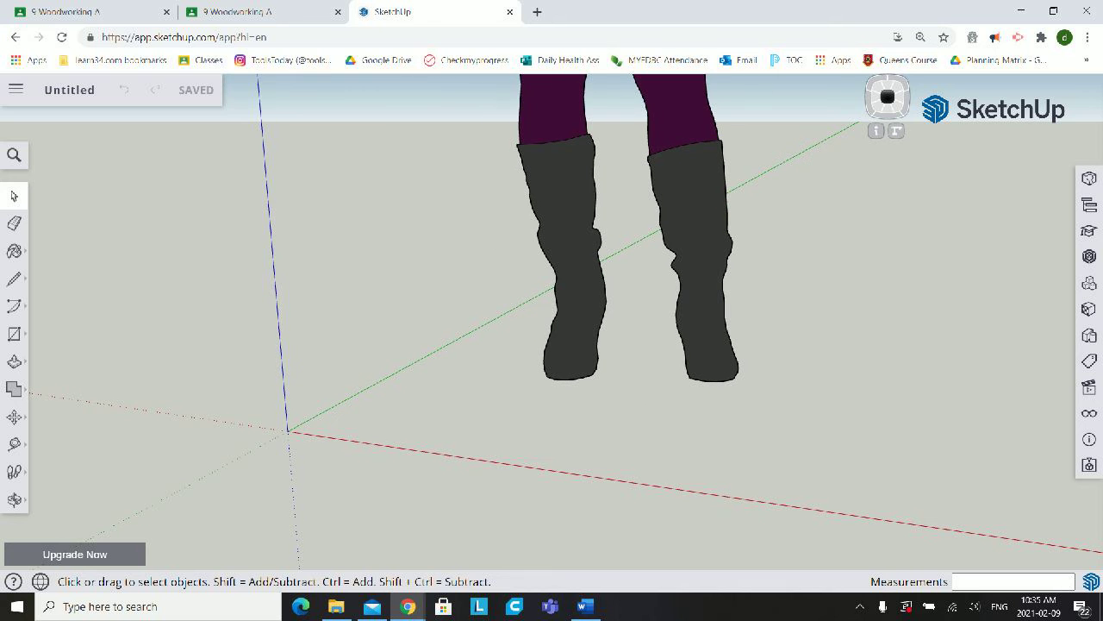
scroll(287, 431, "up", 1)
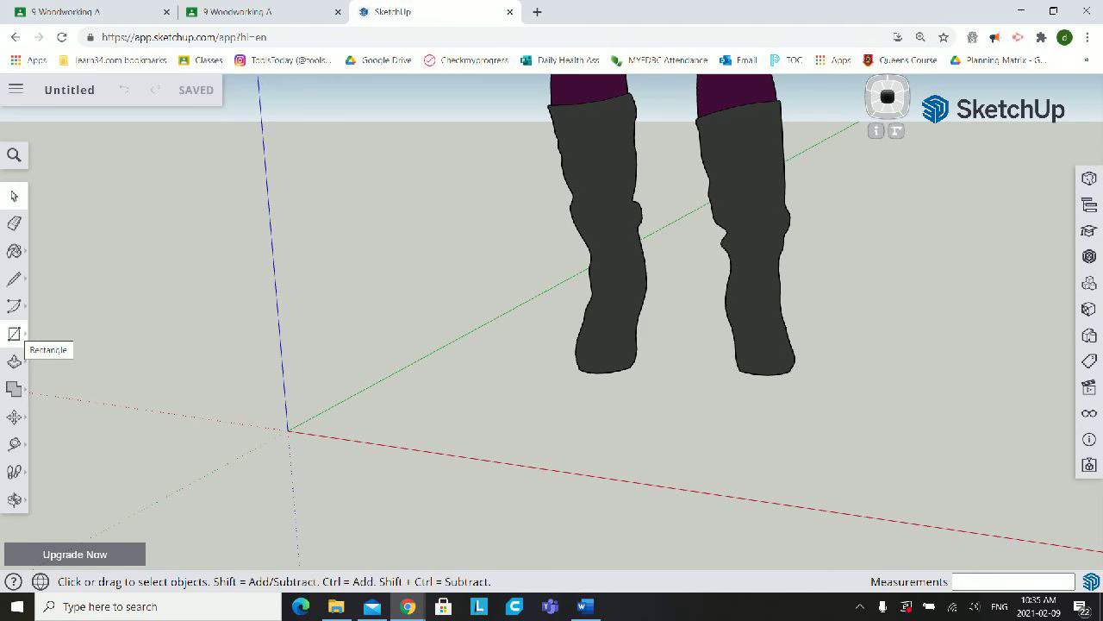
- Try a freehand rectangle of about 2 15/16" by 6 7/16" on the ground from the origin, and undo it
left_click(14, 333)
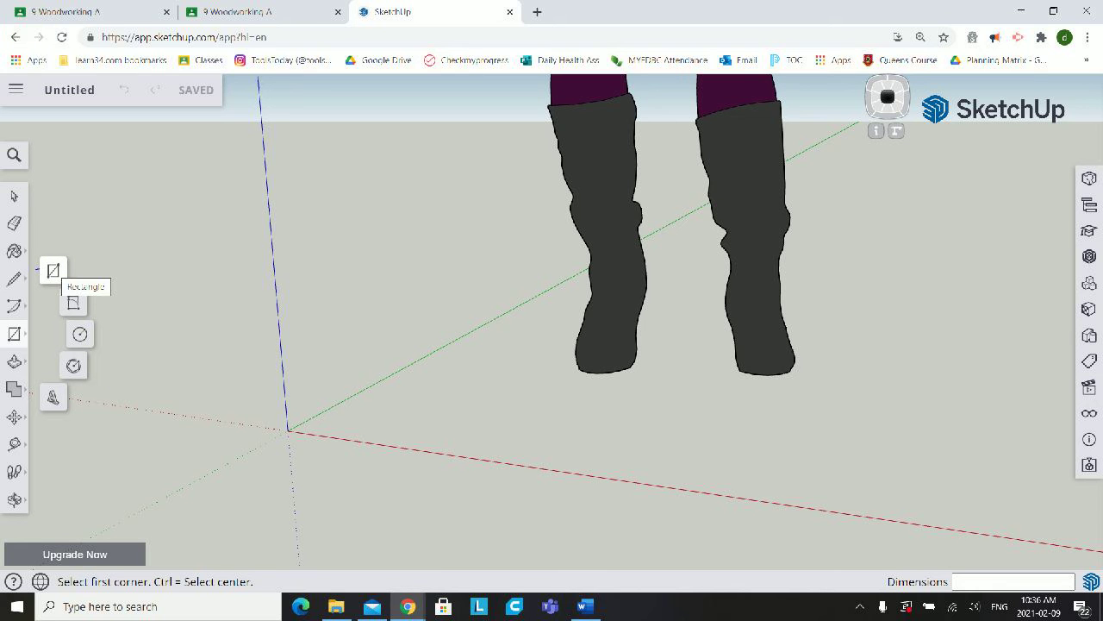
left_click(52, 270)
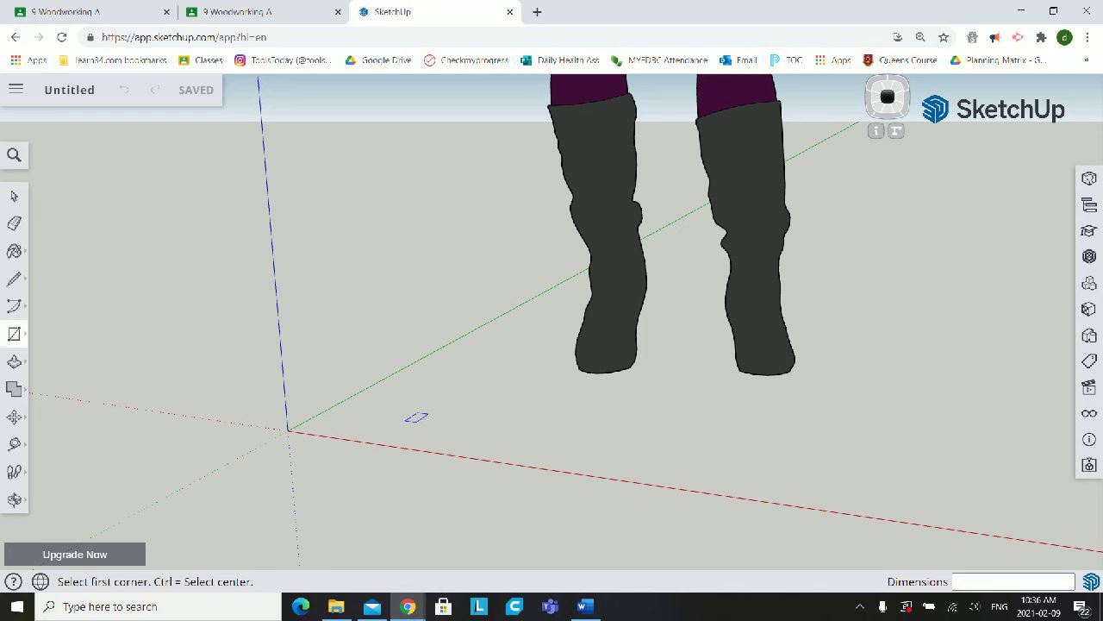
left_click(288, 429)
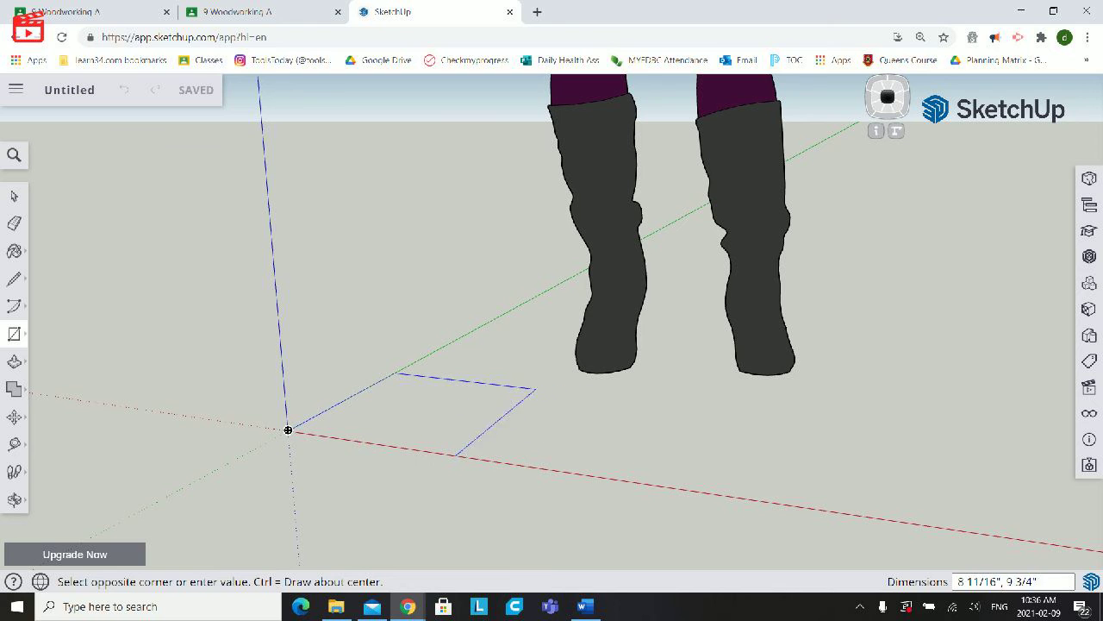
left_click(412, 394)
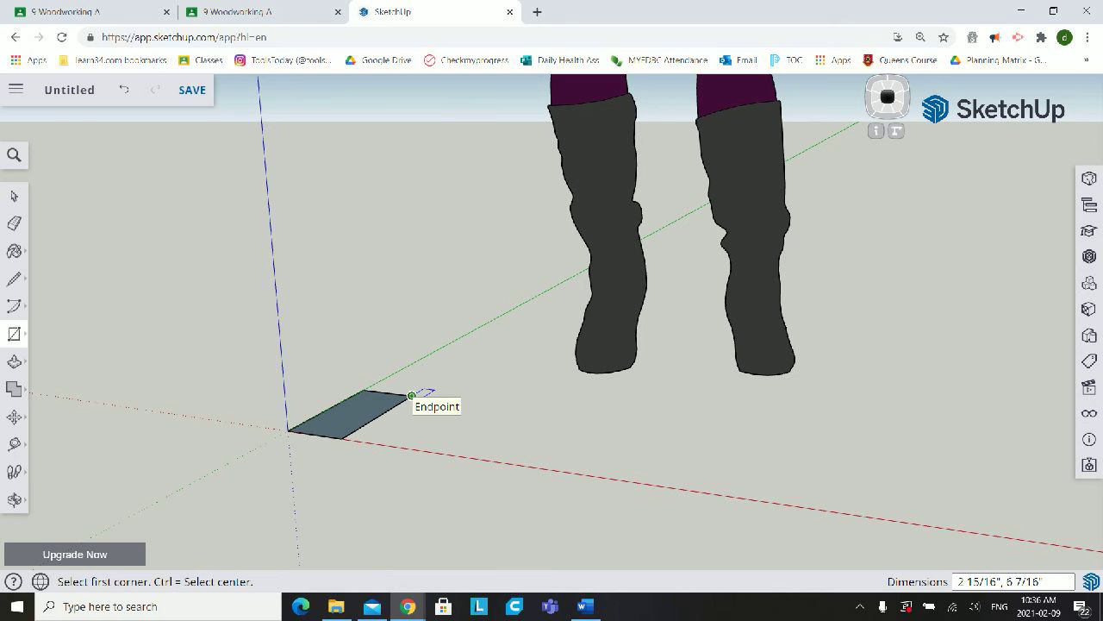
key("ctrl+z")
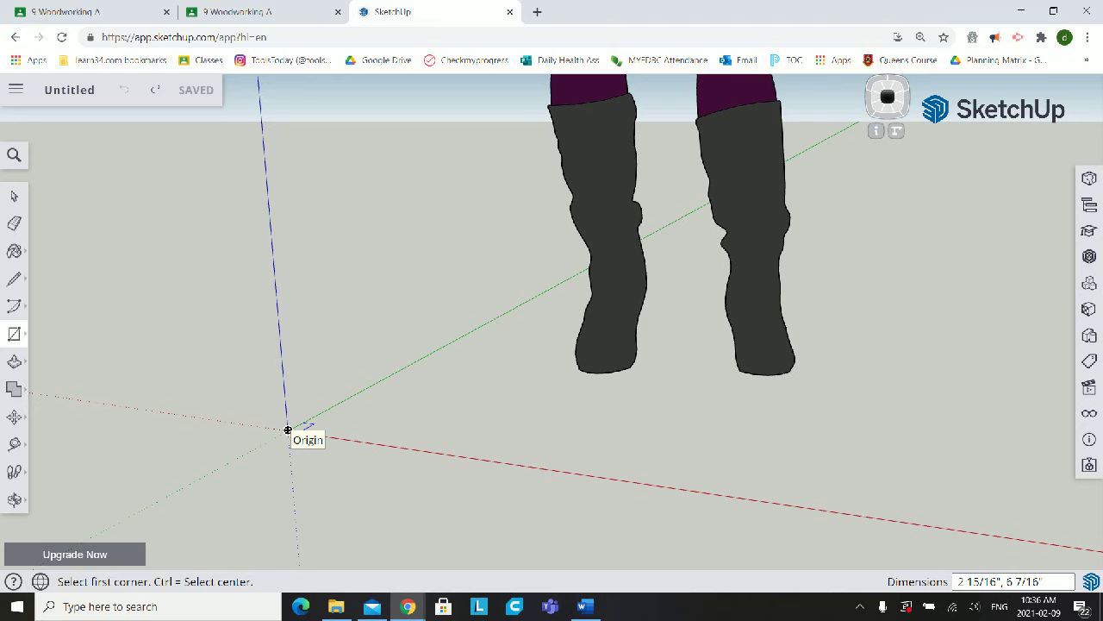
- Draw a 3" by 5" rectangle on the ground plane with its first corner at the origin
left_click(288, 429)
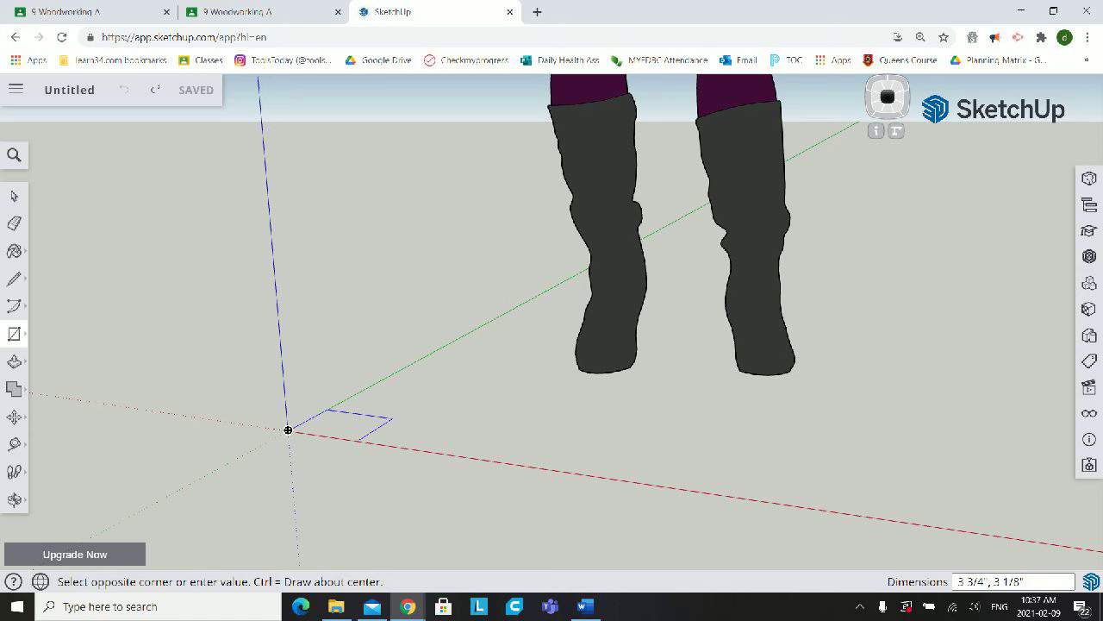
type("3\"")
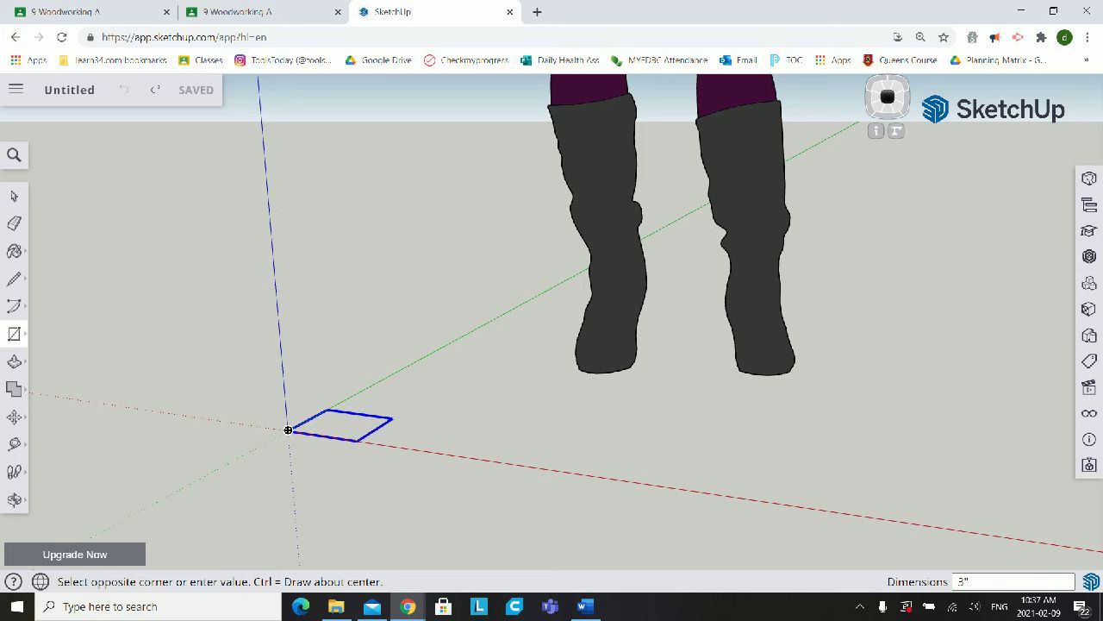
type(",")
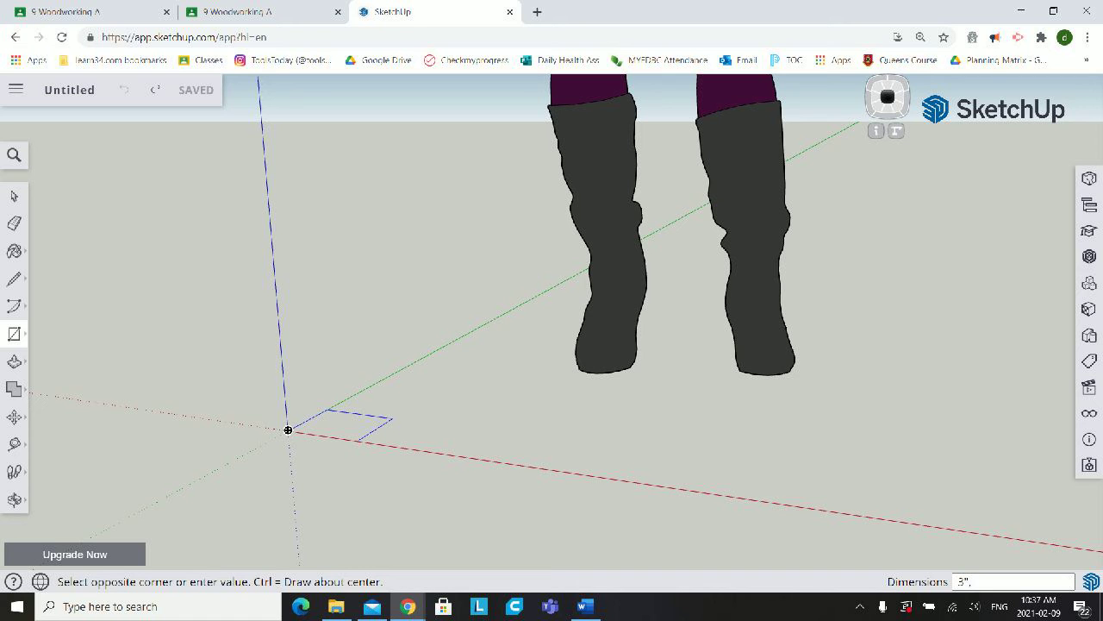
type(" 5")
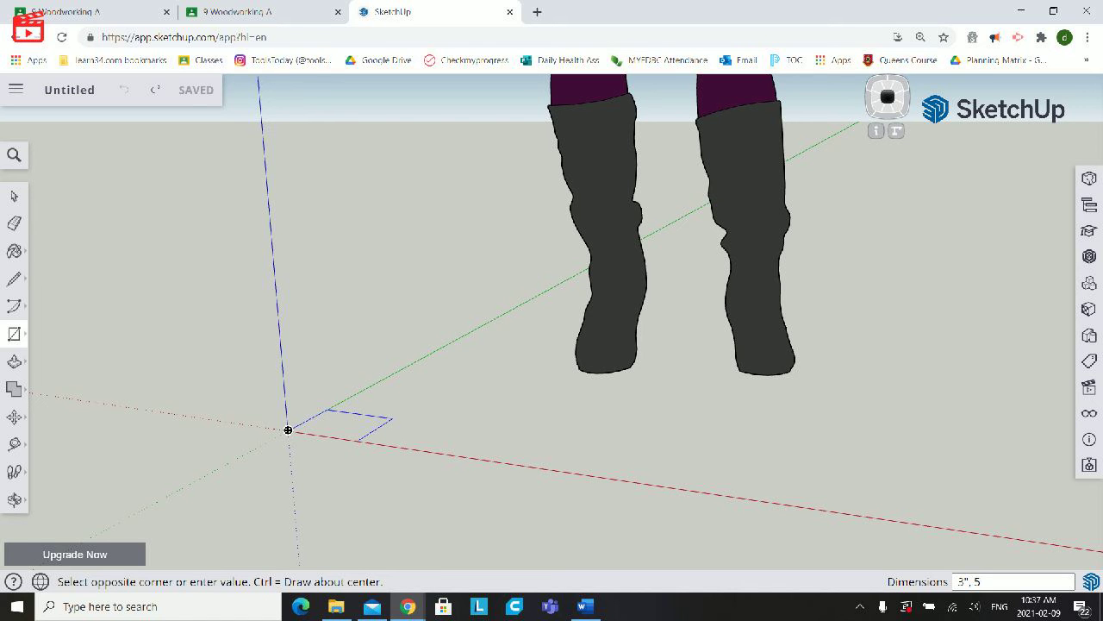
type("\"")
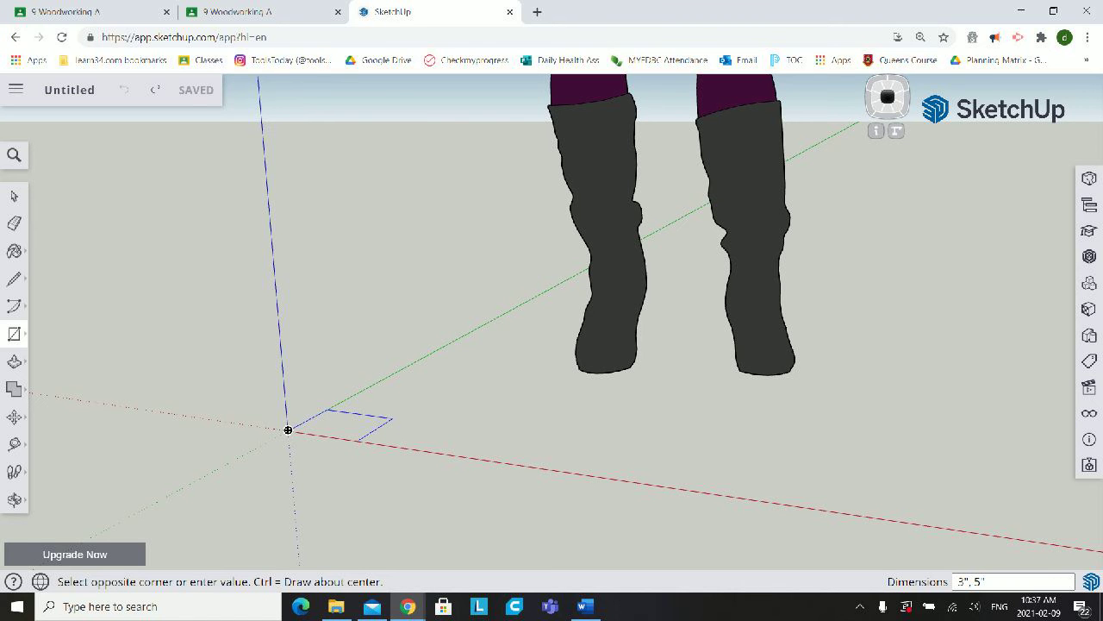
key("Return")
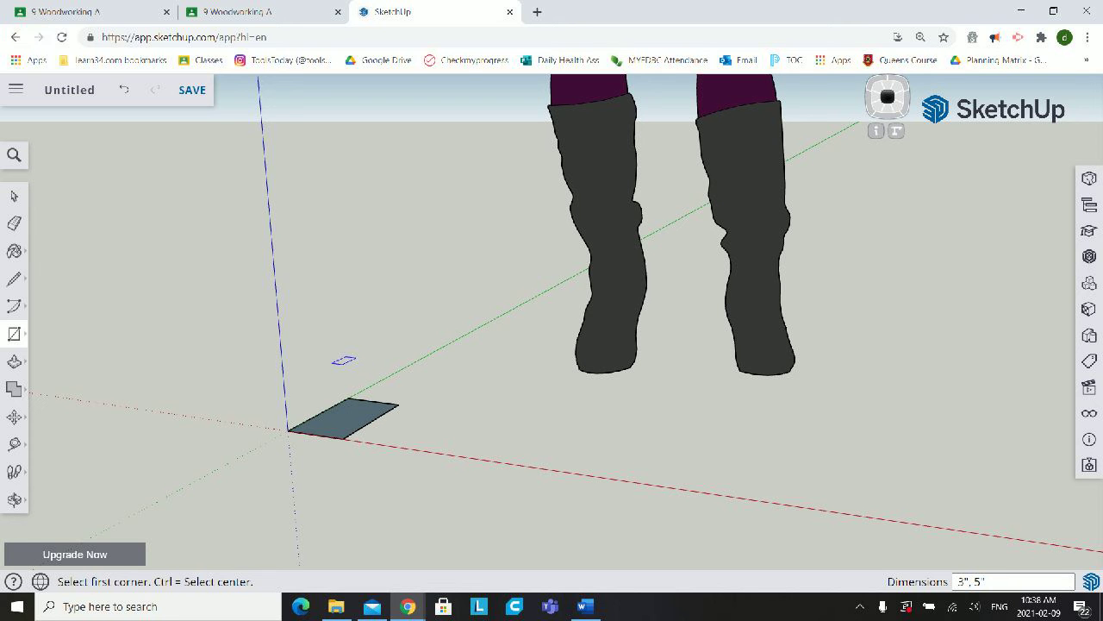
- Examine the rectangle at the origin up close and from a higher angle
middle_click_drag(344, 360, 379, 366)
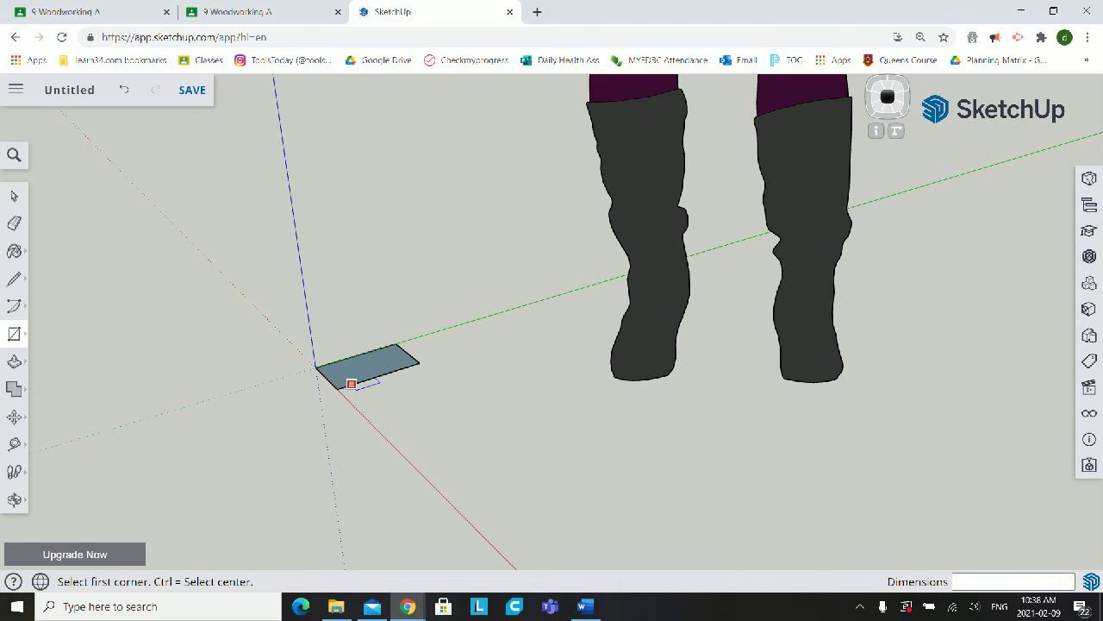
scroll(353, 381, "up", 3)
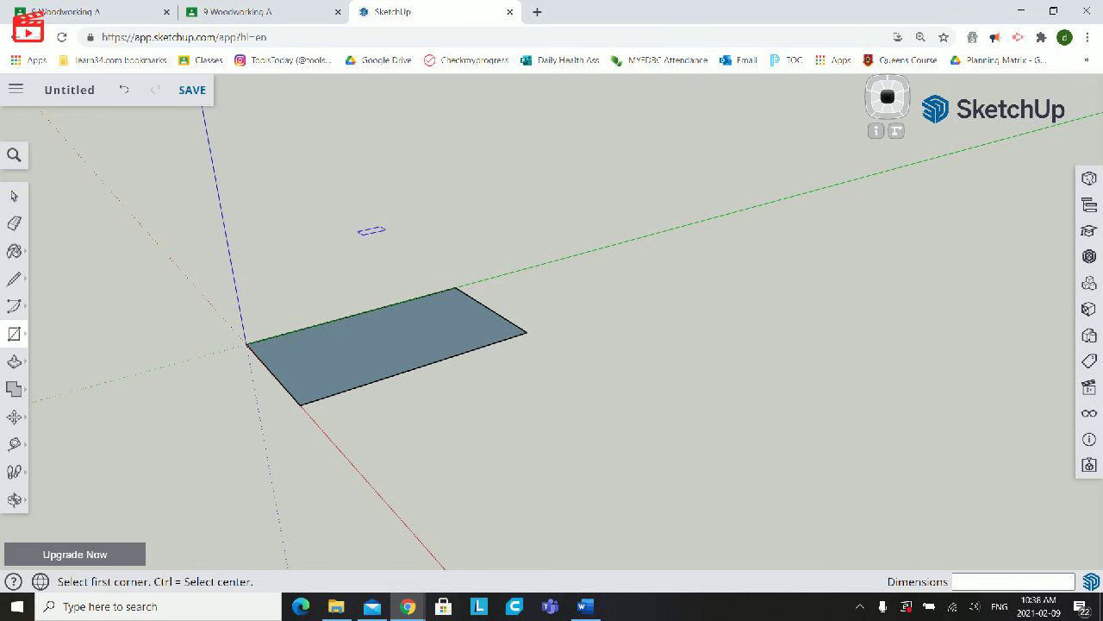
left_click(15, 499)
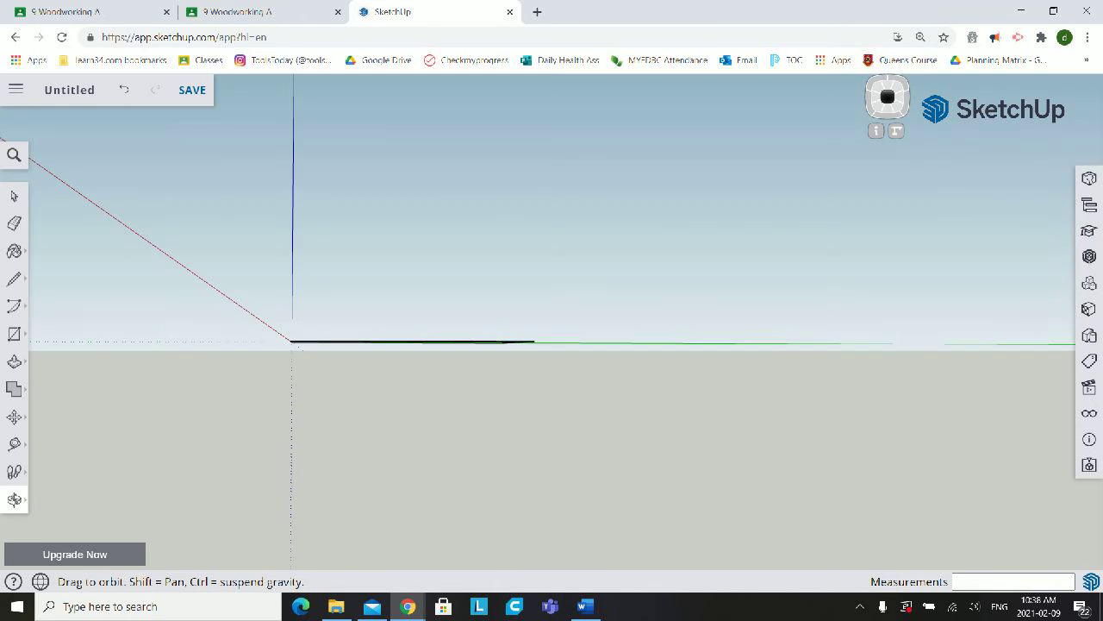
left_click_drag(448, 250, 552, 435)
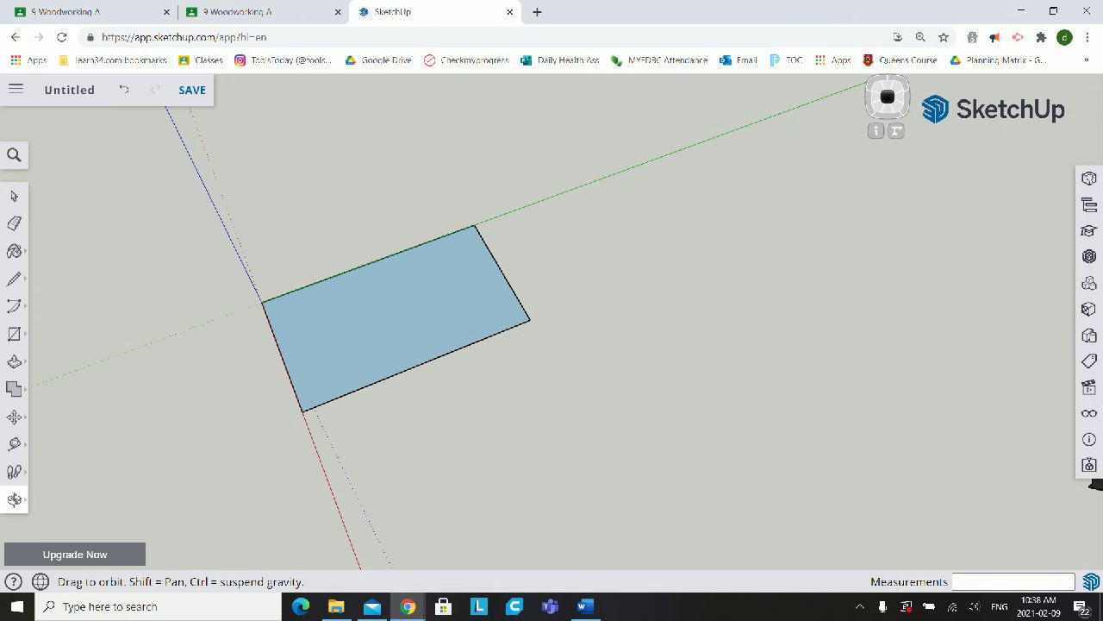
- Measure the rectangle's edge along the green axis from the origin to its far corner with the Tape Measure
key("r")
scroll(374, 342, "up", 3)
scroll(370, 345, "down", 1)
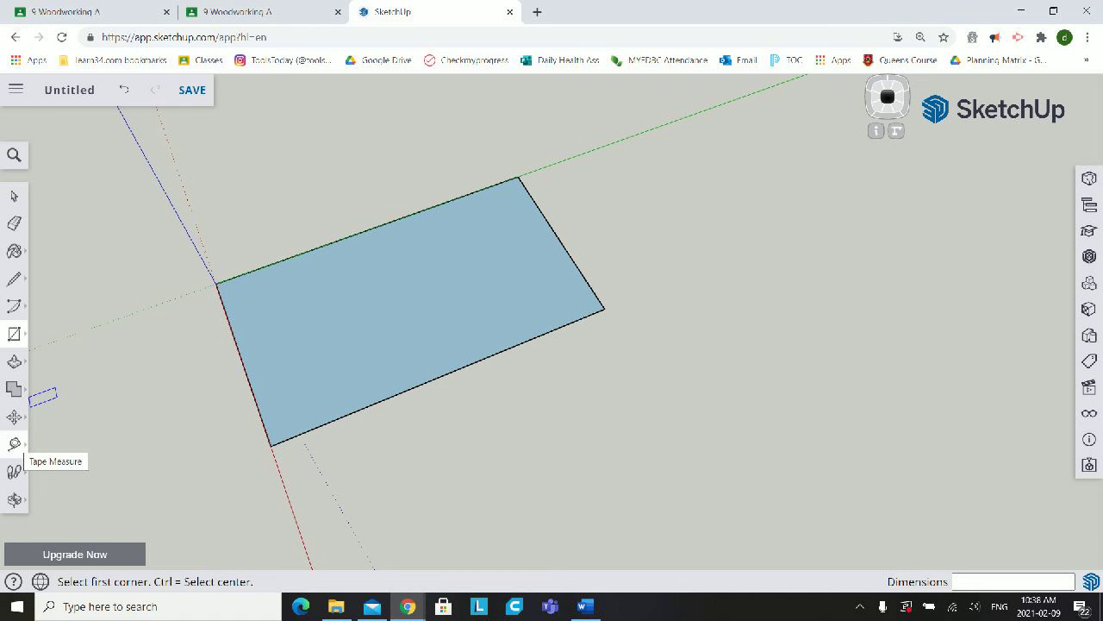
left_click(15, 444)
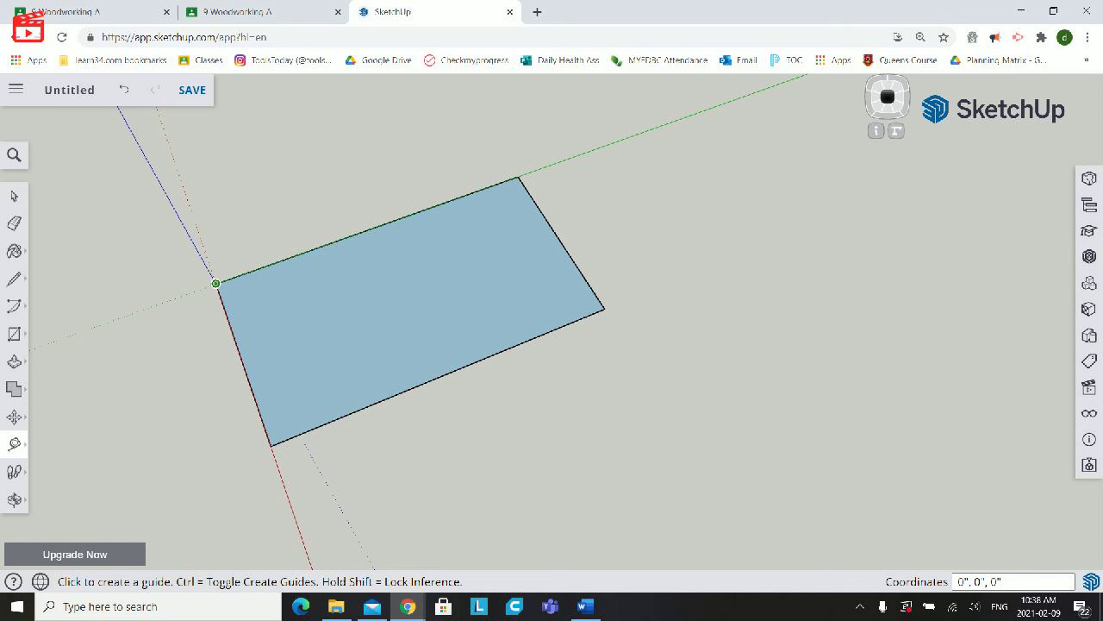
left_click(215, 282)
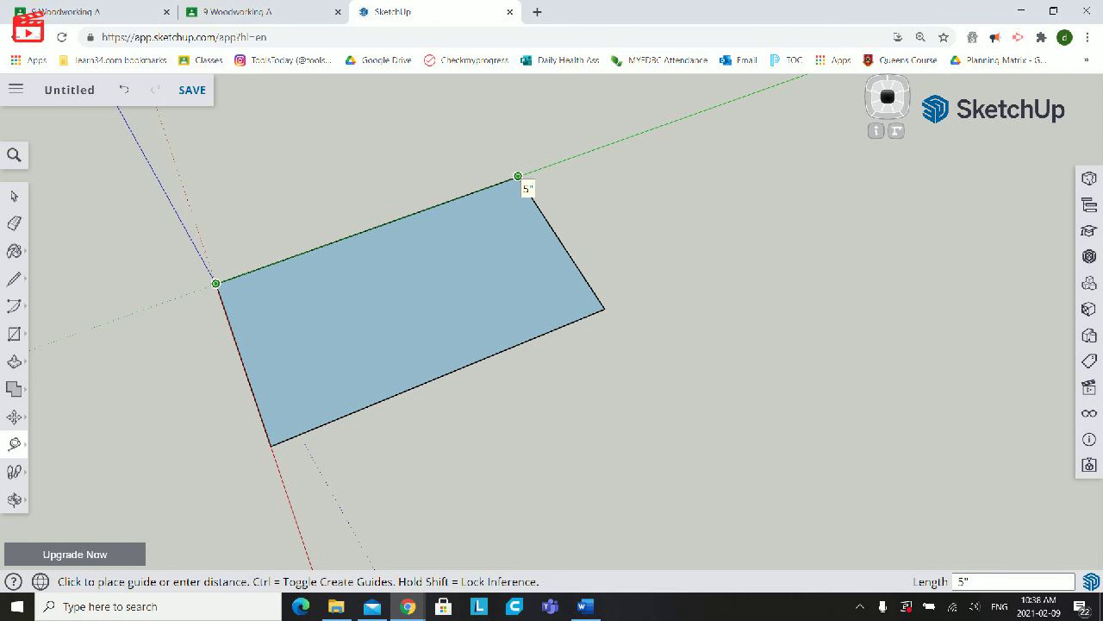
left_click(518, 176)
left_click(518, 176)
key("Escape")
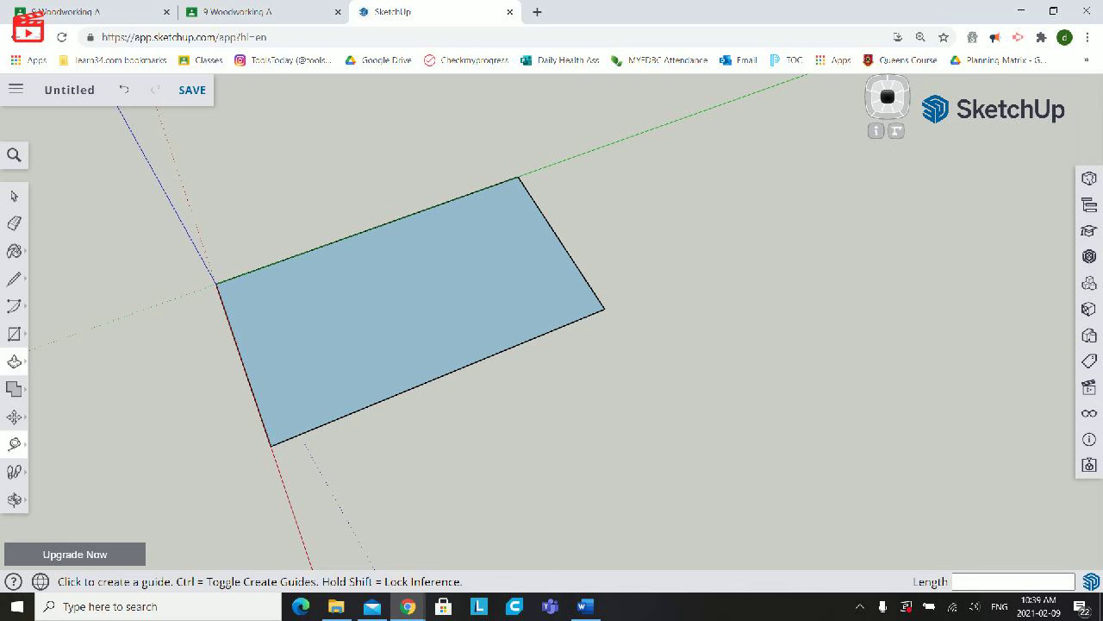
- Try an inward offset of the rectangle's edges from the edge along the green axis, and undo it
left_click(14, 361)
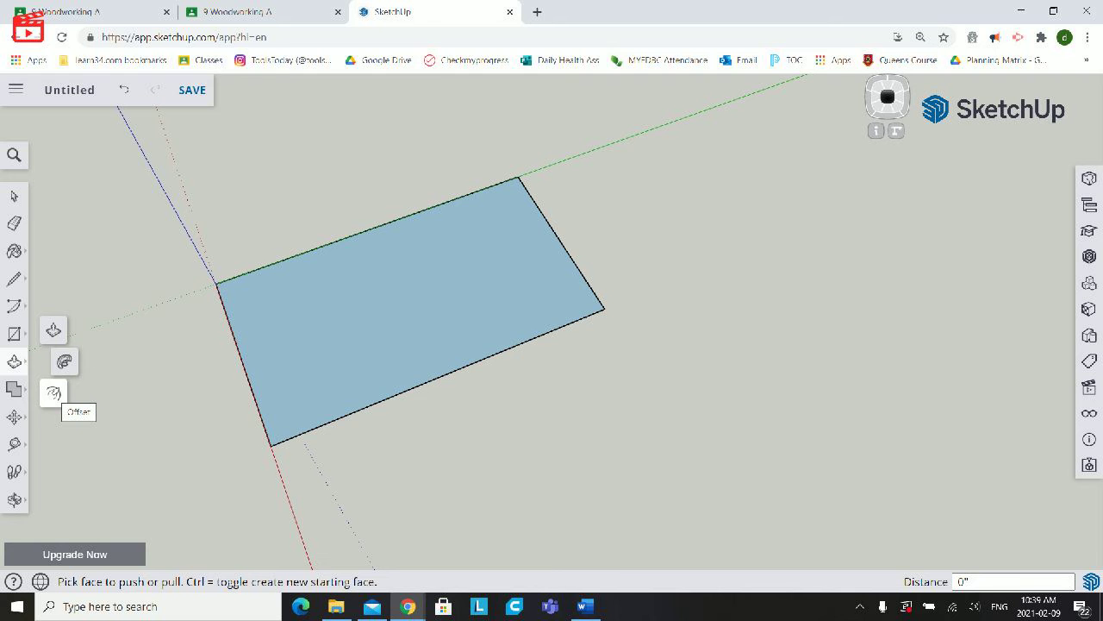
left_click(53, 393)
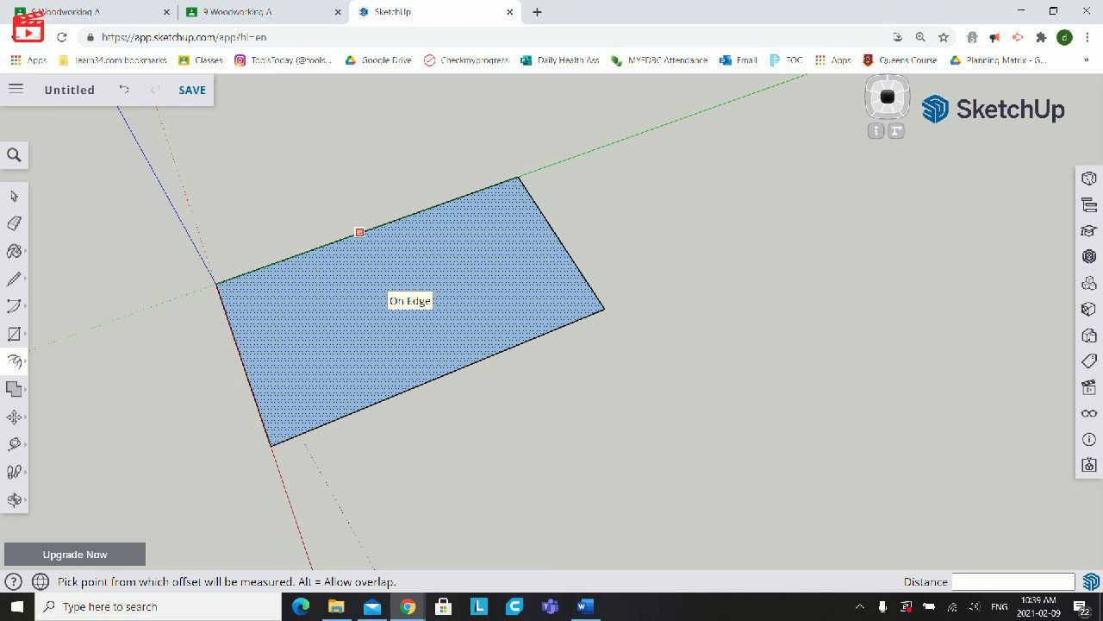
double_click(360, 232)
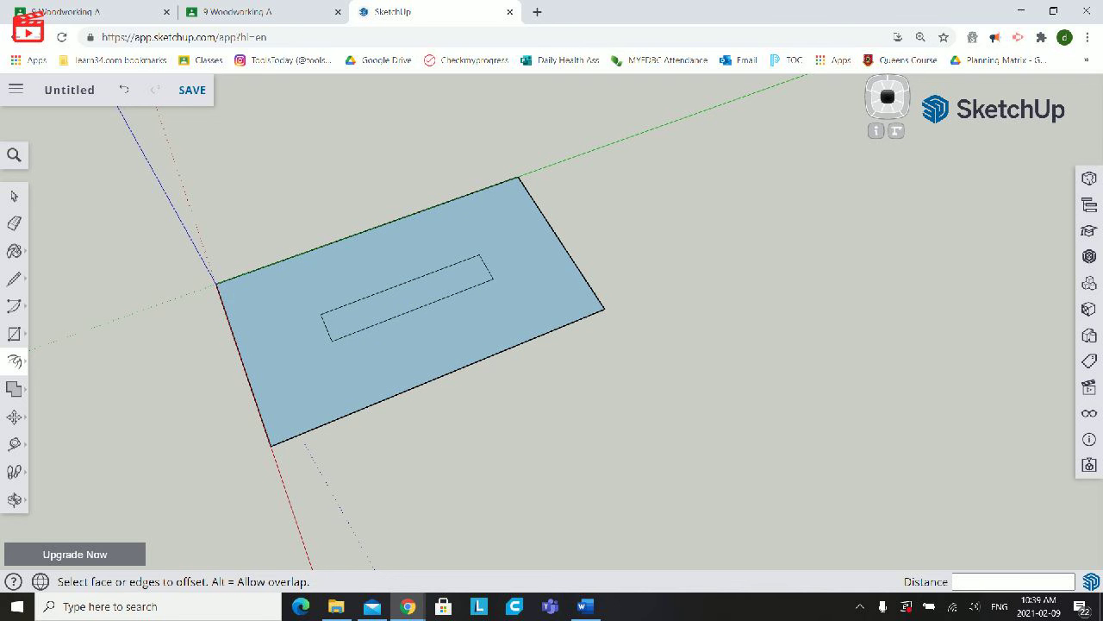
key("ctrl+z")
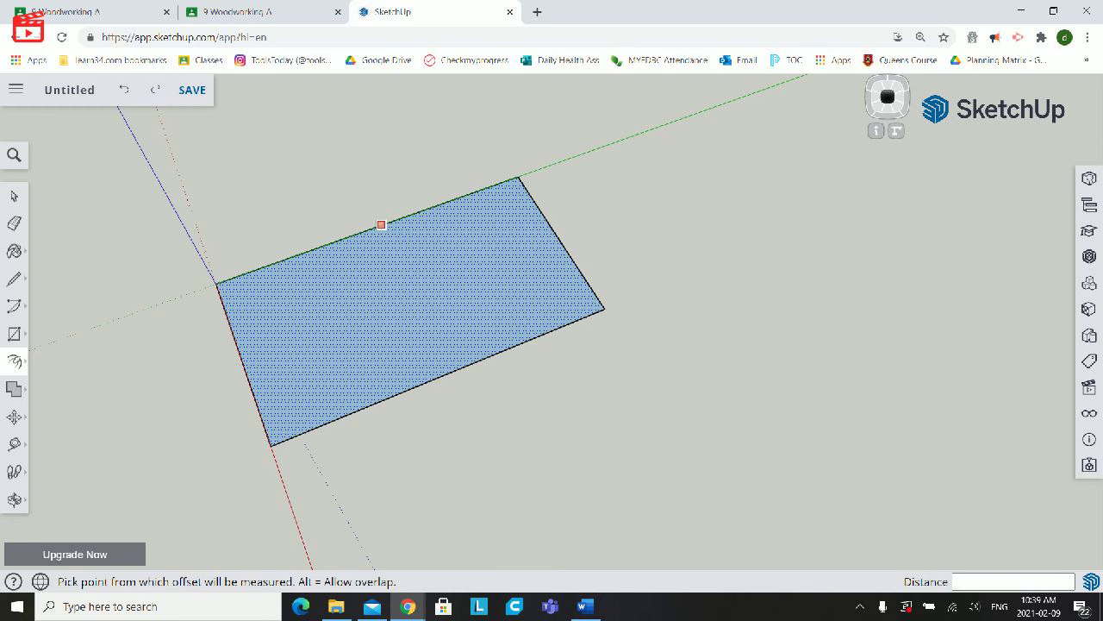
- Try offsetting the rectangle's edges outward by 3", and undo that offset
left_click(381, 224)
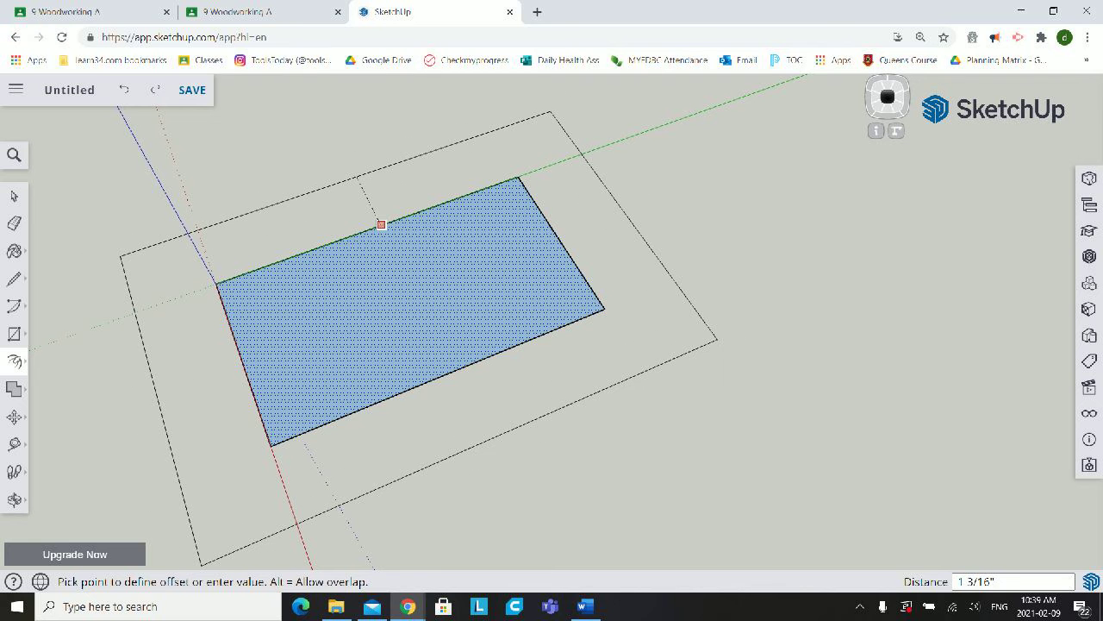
type("3")
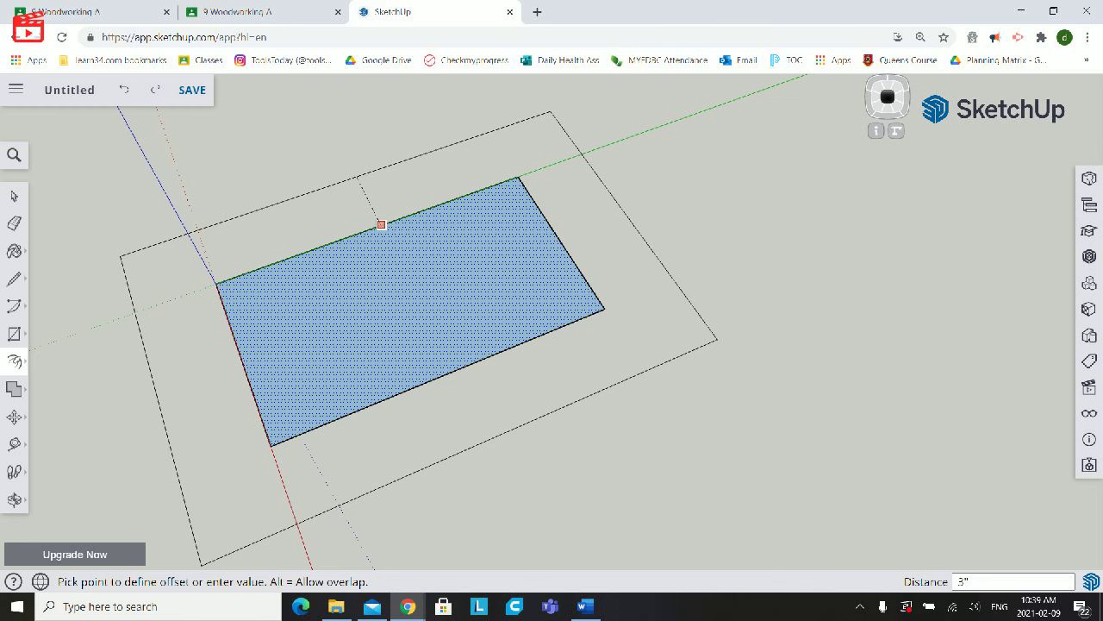
key("Return")
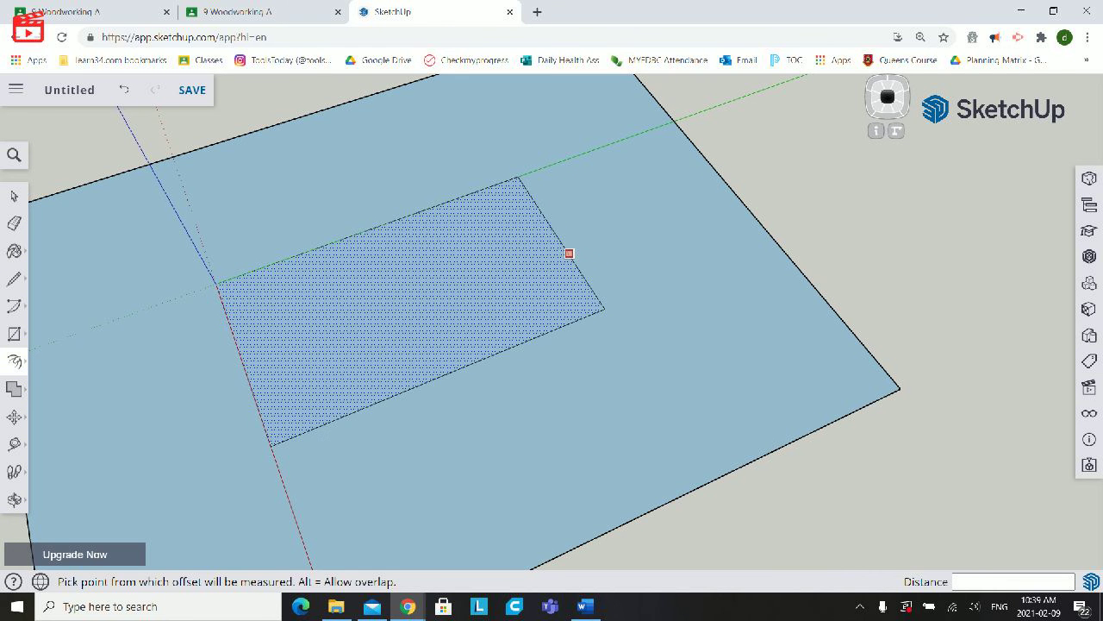
left_click(527, 193)
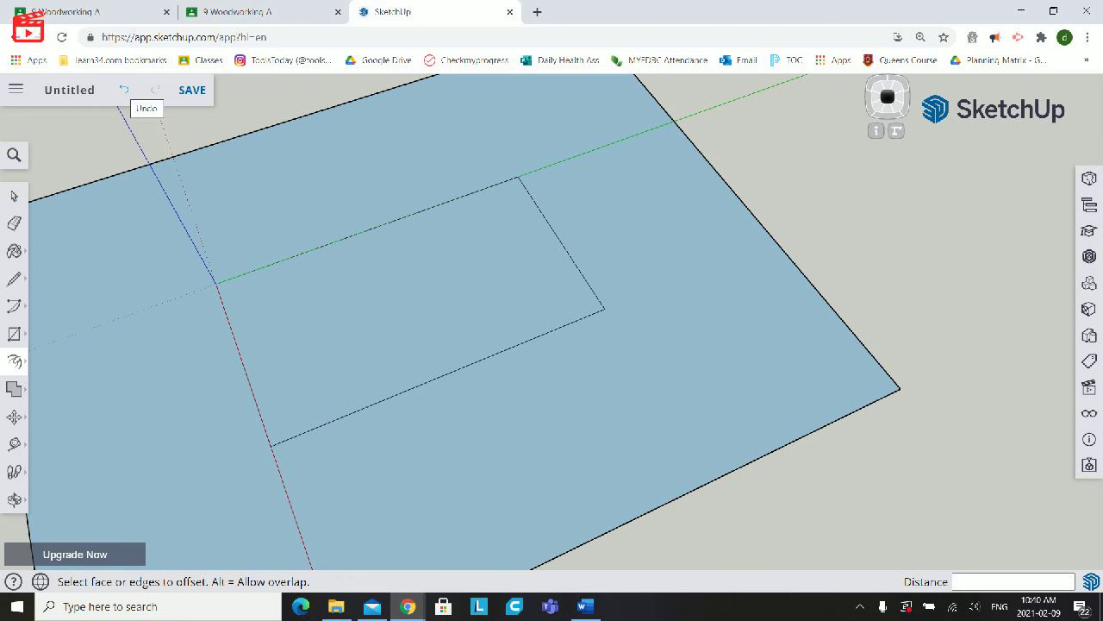
left_click(123, 89)
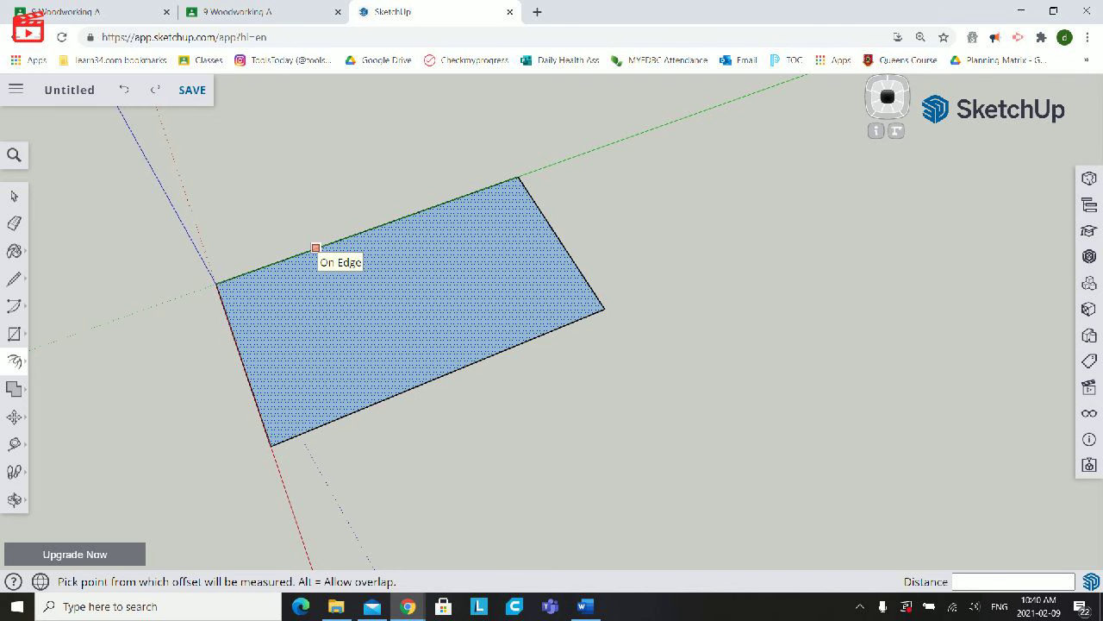
- Offset the rectangle's edges outward by 2" to form a border around it
left_click(315, 248)
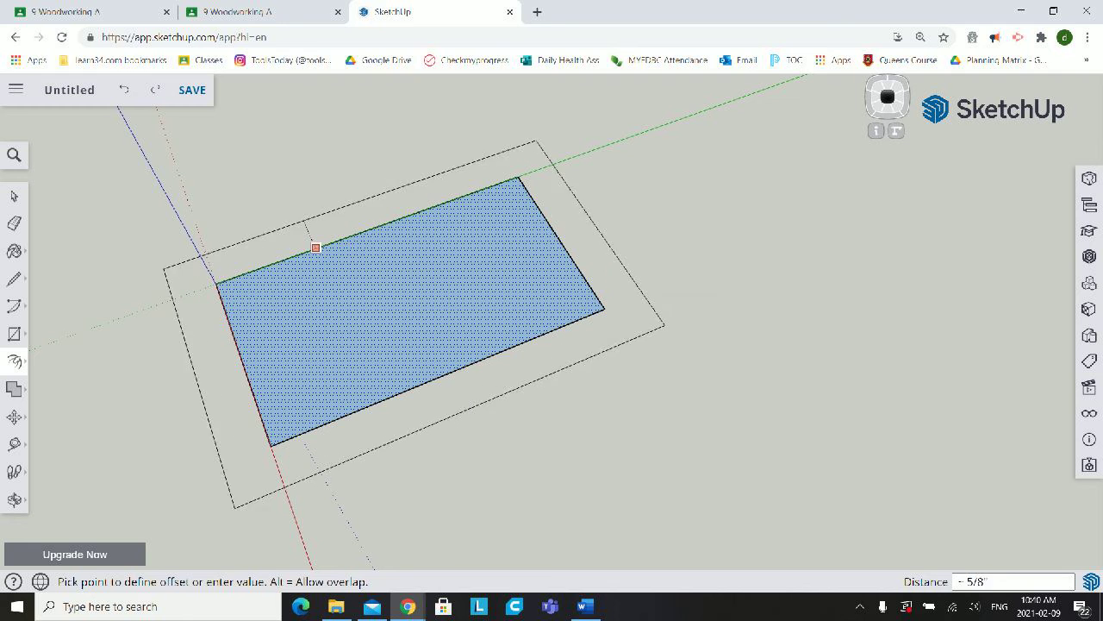
type("2")
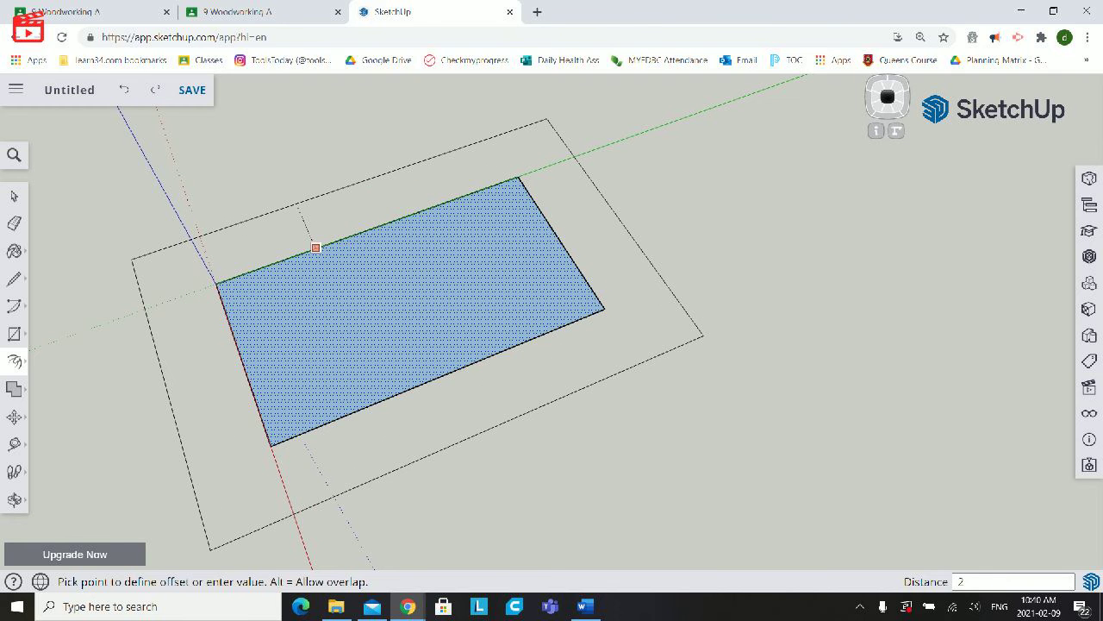
key("Return")
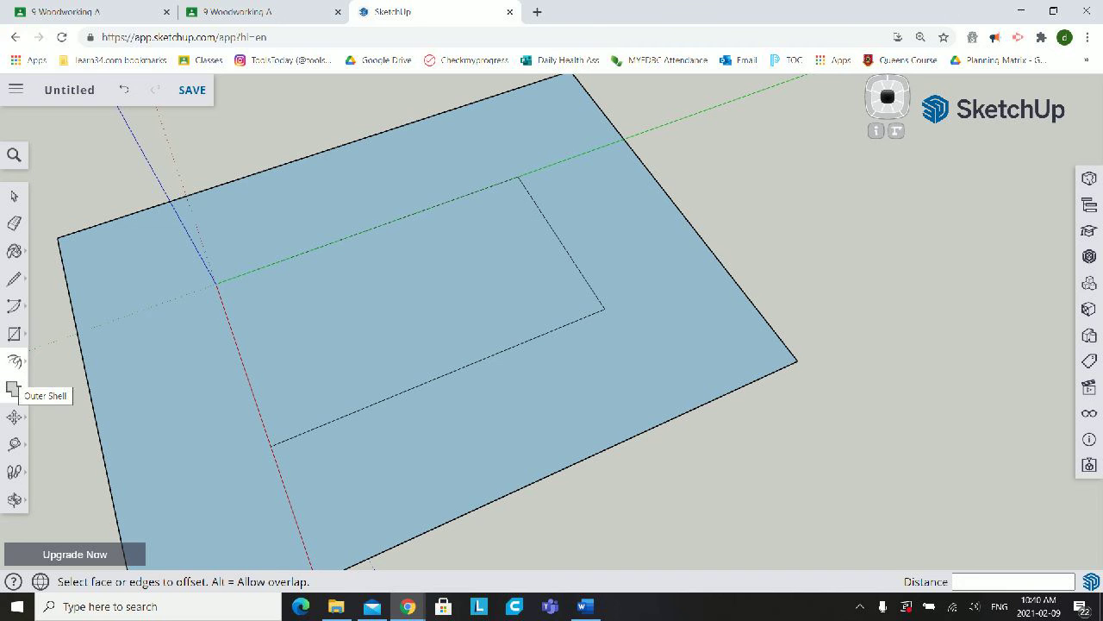
- Pull the border face around the inner rectangle up 7/8" with Push/Pull, keeping the inner rectangle flat
left_click(13, 388)
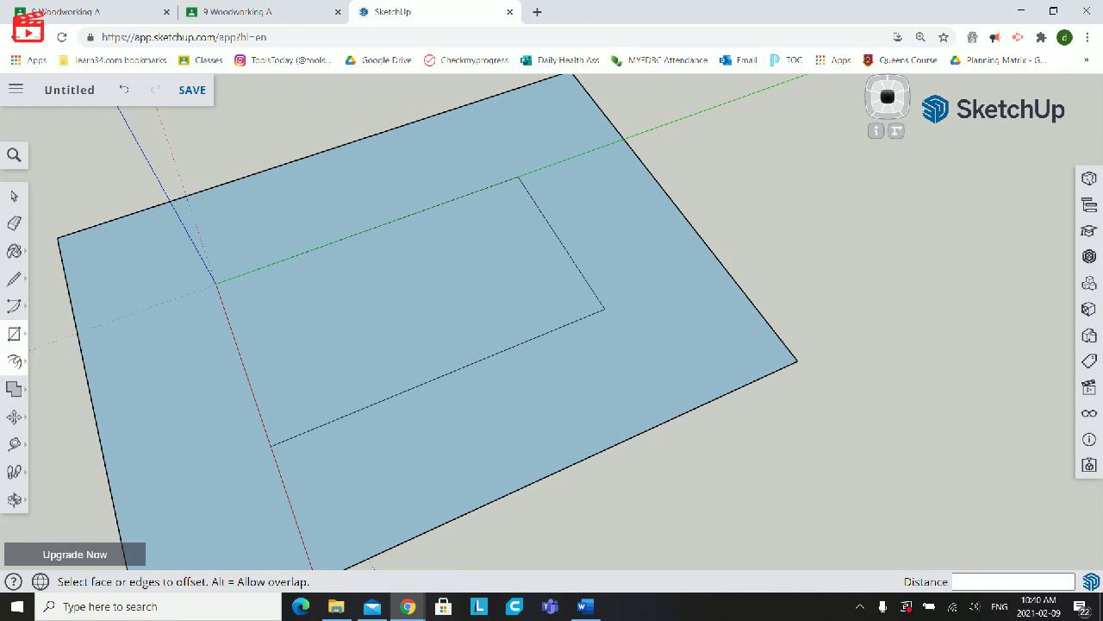
left_click(14, 361)
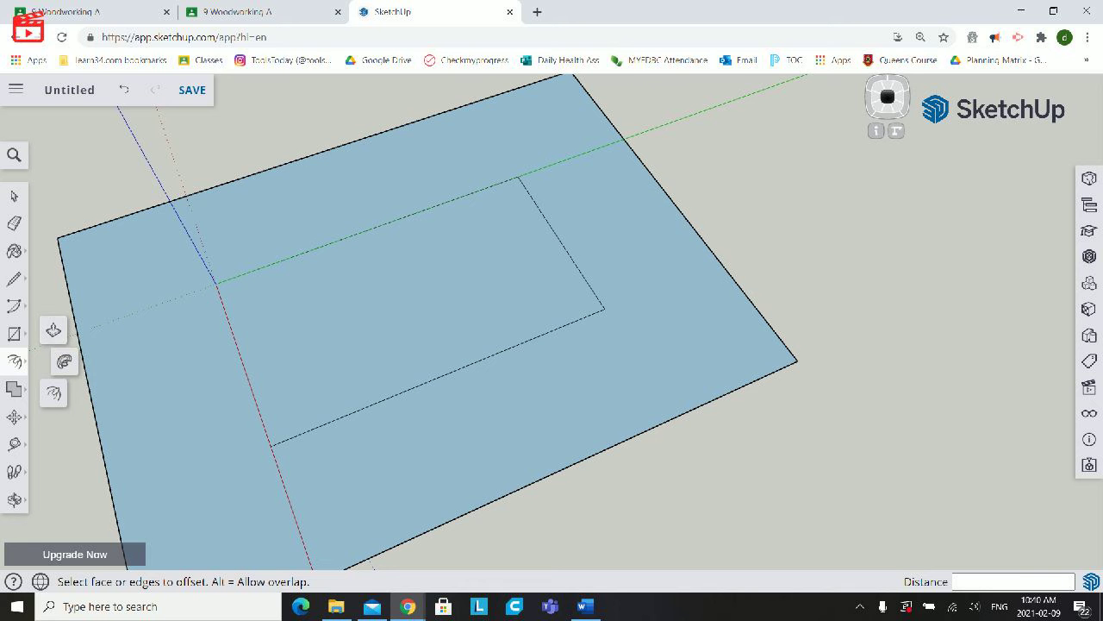
left_click(54, 330)
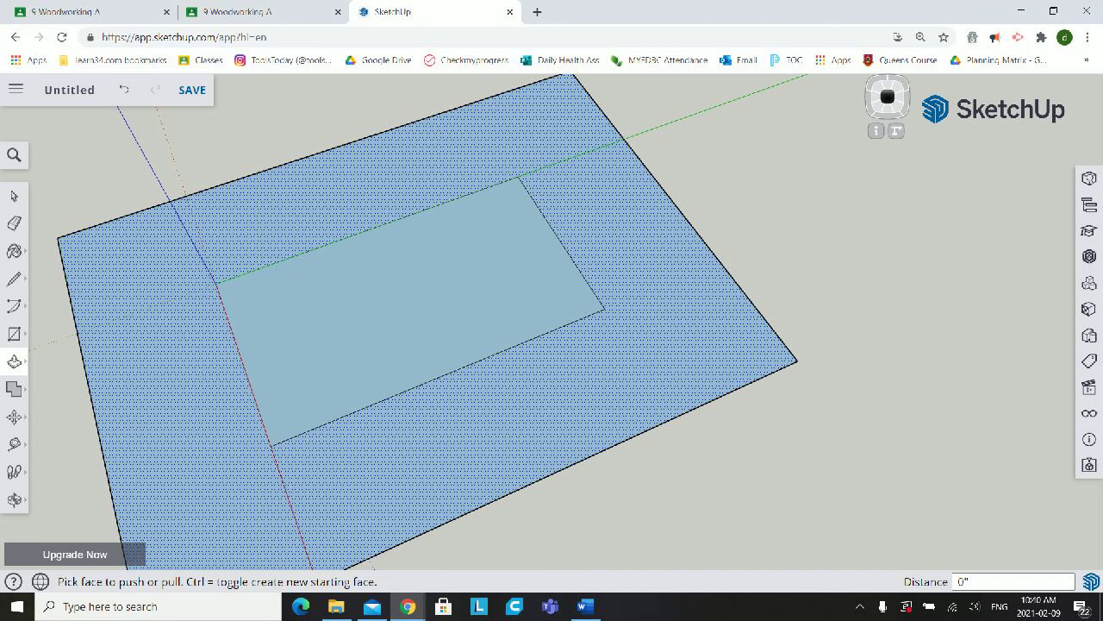
left_click(14, 499)
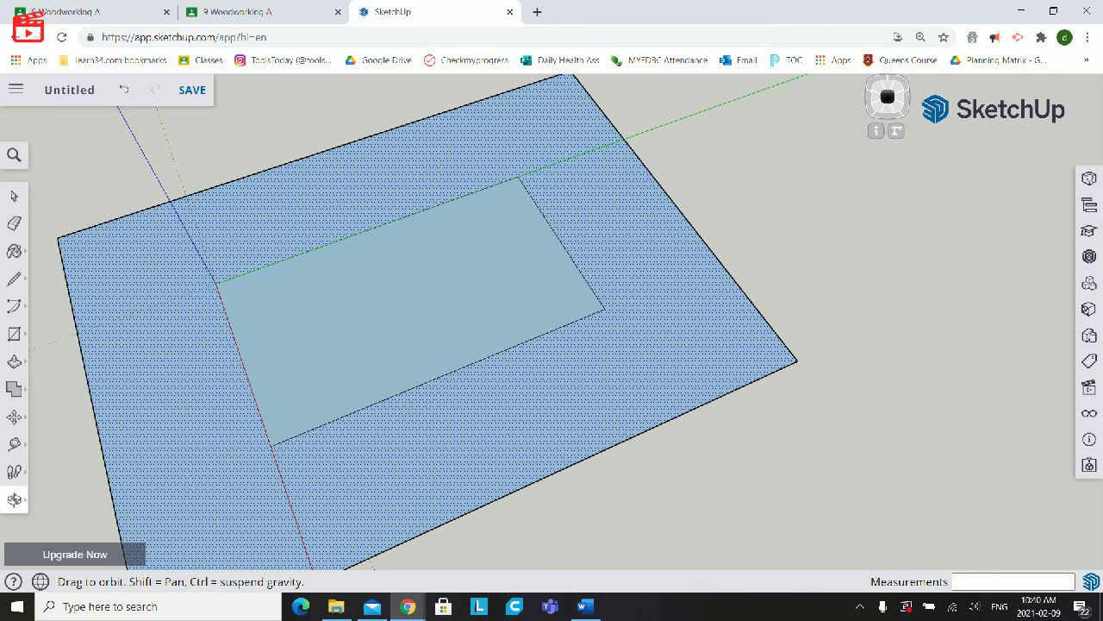
left_click_drag(517, 370, 422, 198)
left_click_drag(565, 315, 618, 395)
scroll(567, 335, "up", 3)
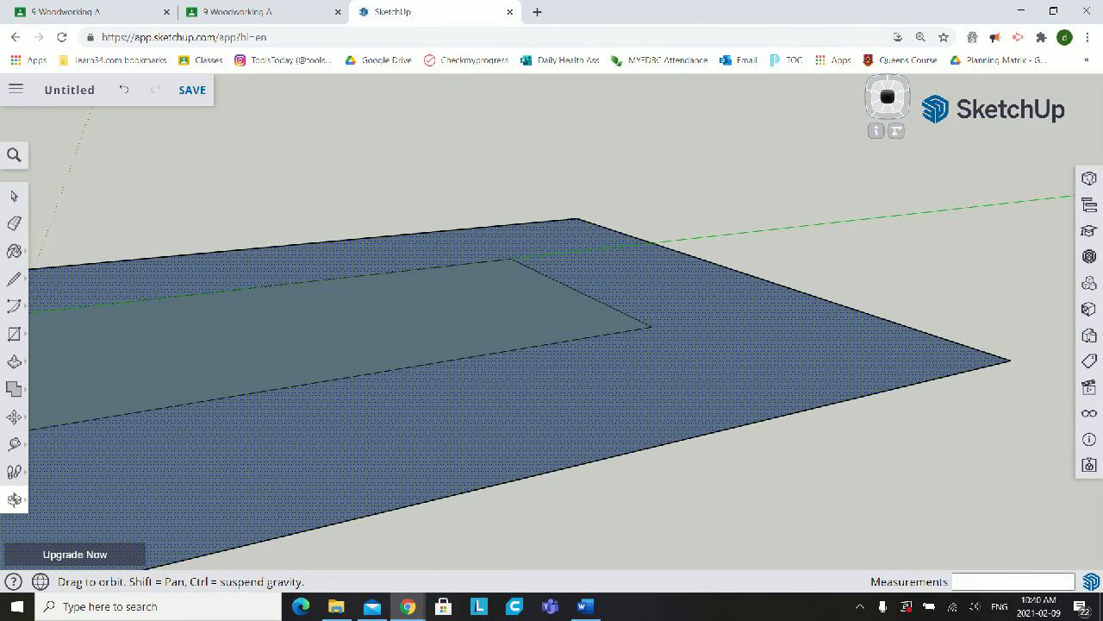
left_click(14, 361)
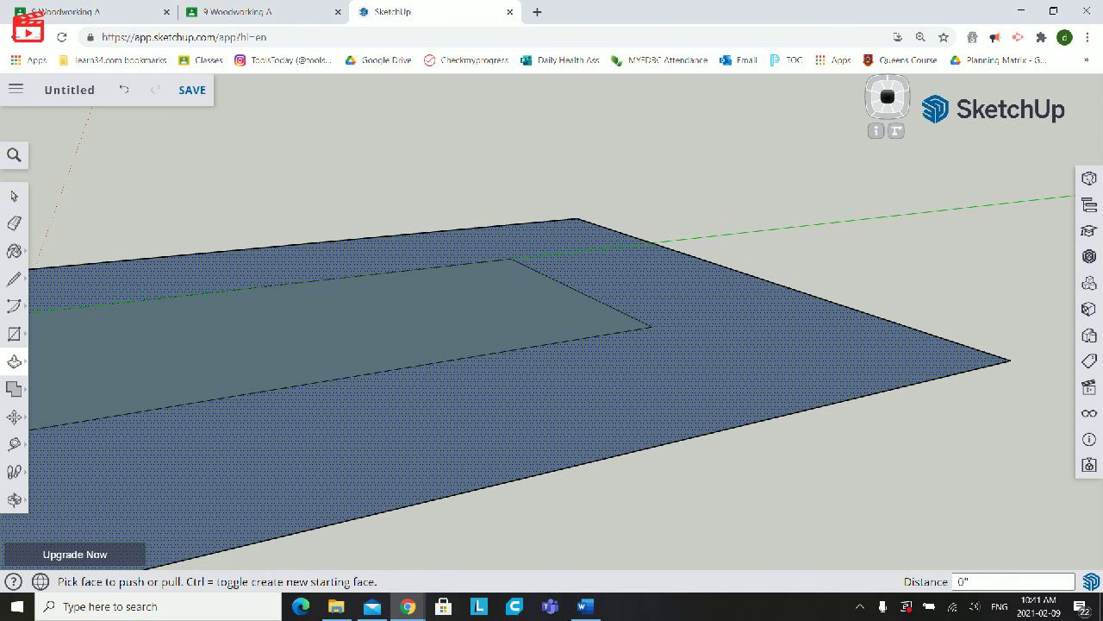
left_click(621, 388)
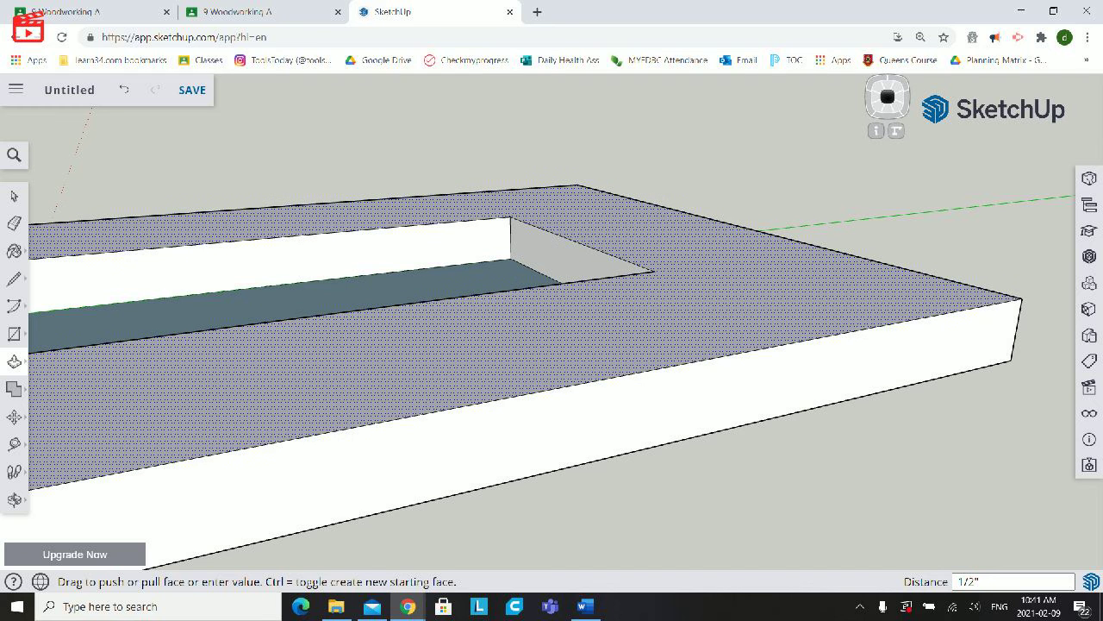
type("7/8")
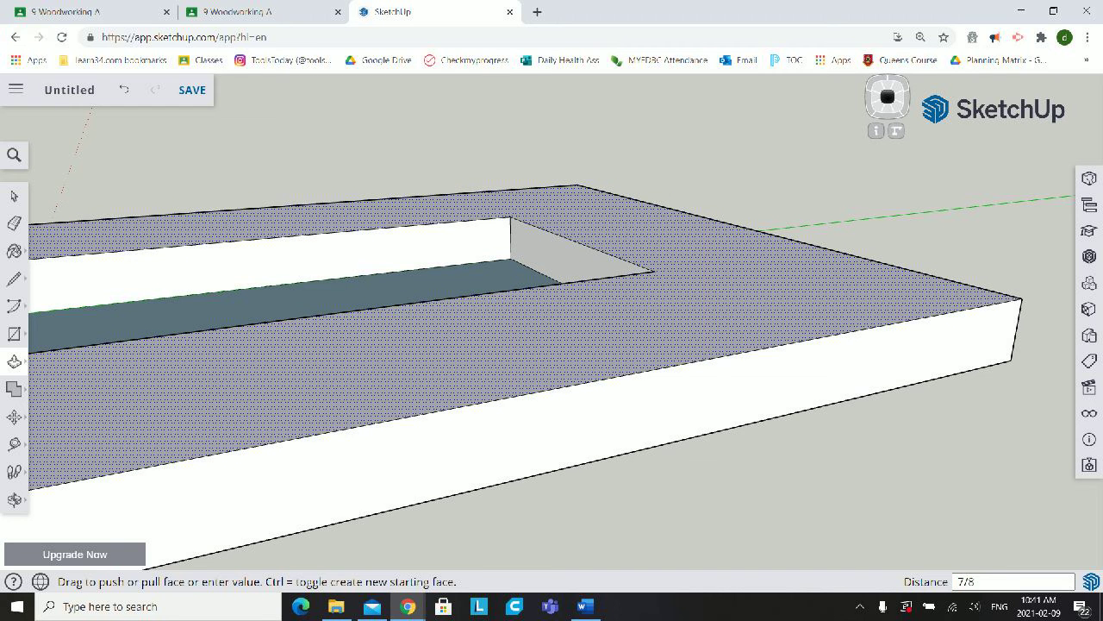
key("Return")
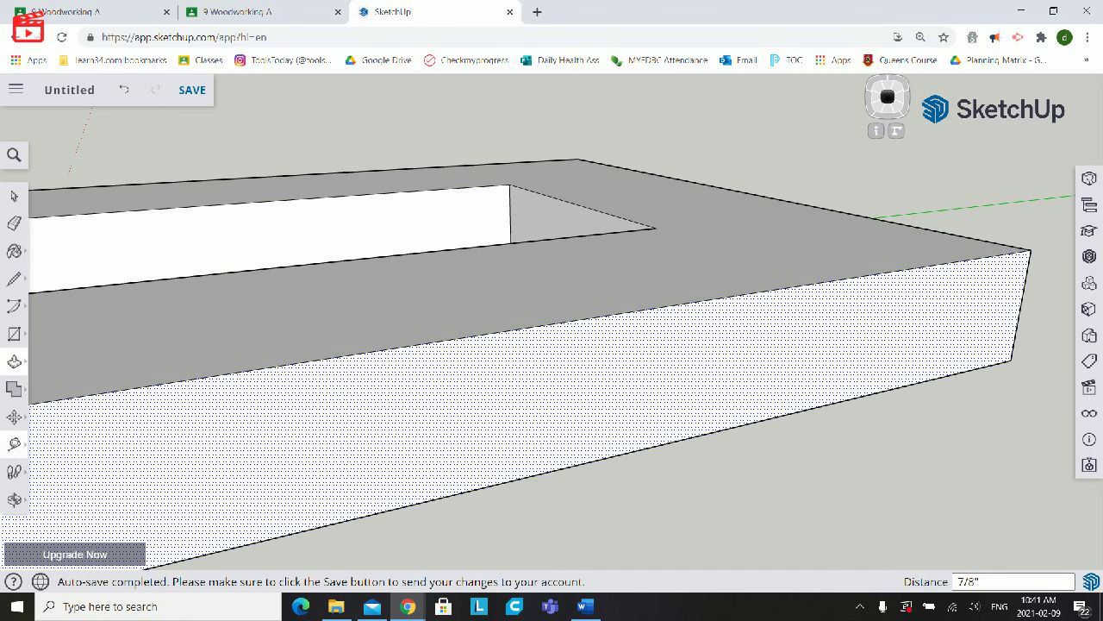
- Examine the raised frame and its rectangular recess from above, from one end and up close
left_click(15, 500)
mouse_move(344, 284)
left_mouse_down()
mouse_move(371, 371)
mouse_move(551, 431)
mouse_move(793, 410)
mouse_move(771, 427)
mouse_move(508, 405)
mouse_move(457, 319)
left_mouse_up()
left_click_drag(354, 324, 418, 449)
scroll(418, 449, "down", 3)
mouse_move(482, 413)
left_mouse_down()
mouse_move(362, 332)
mouse_move(319, 237)
mouse_move(370, 319)
mouse_move(509, 362)
left_mouse_up()
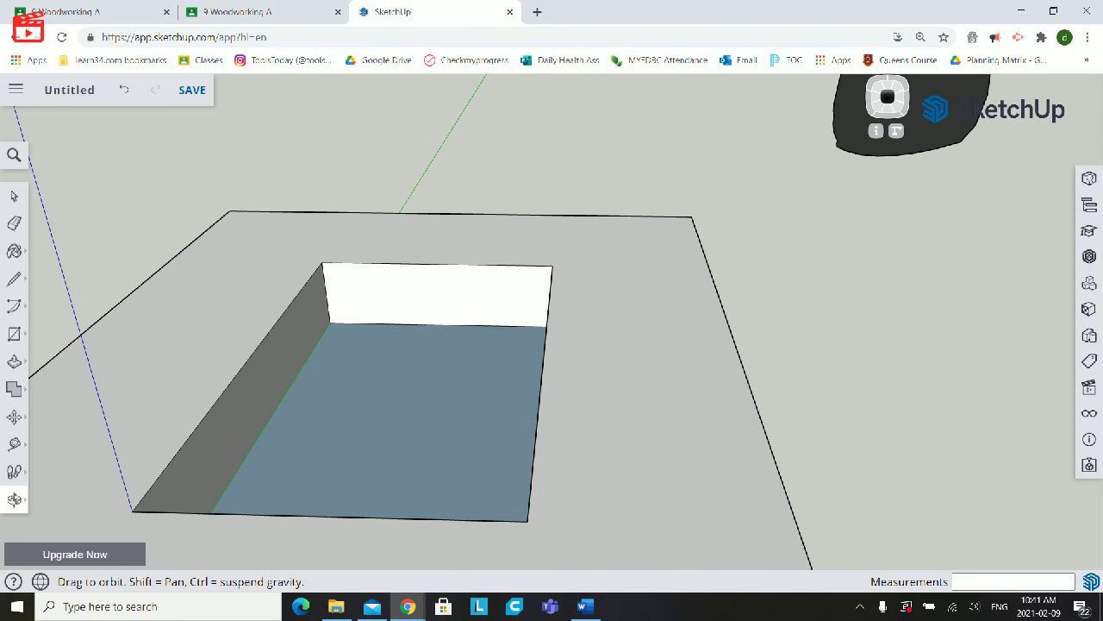
scroll(364, 336, "down", 1)
scroll(364, 335, "up", 6)
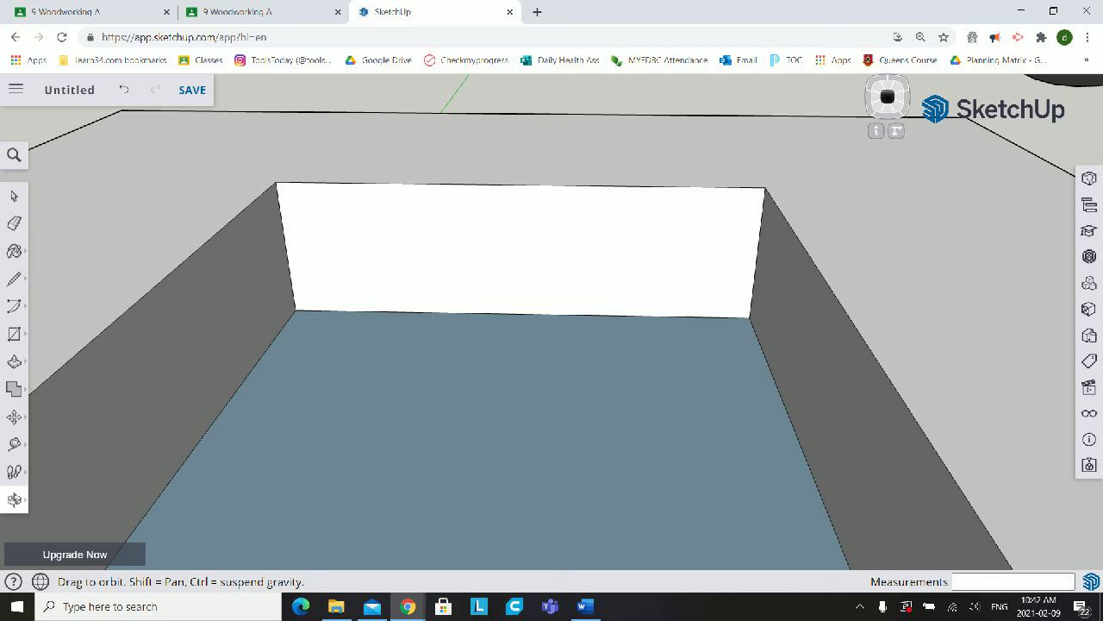
left_click_drag(603, 344, 554, 346)
- Offset the edges of the recess floor inward by 1/4"
left_click(14, 361)
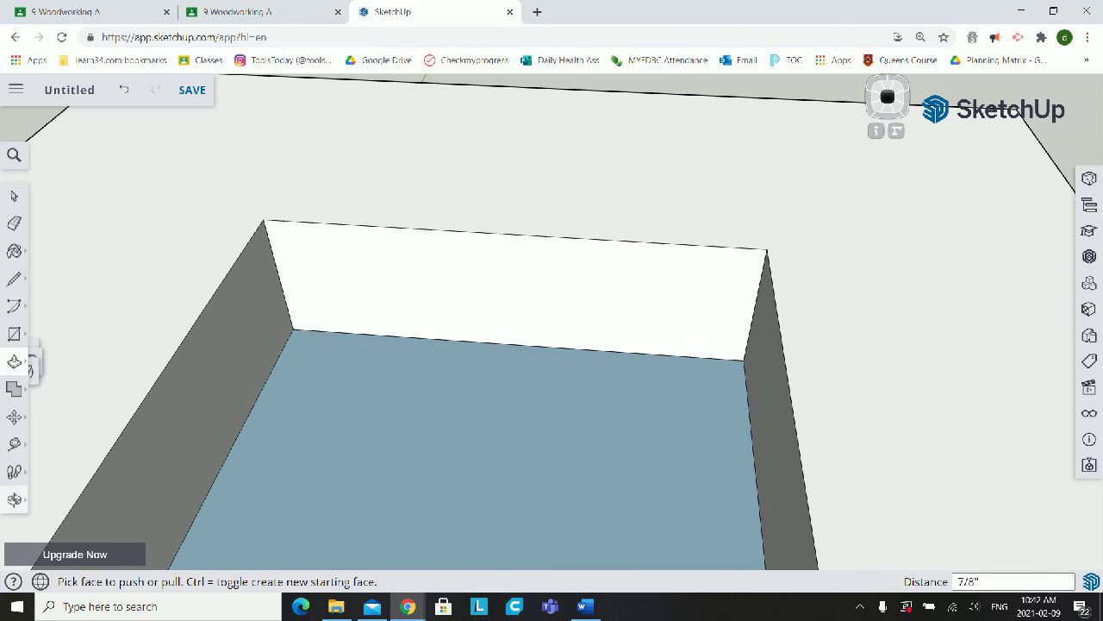
left_click(54, 394)
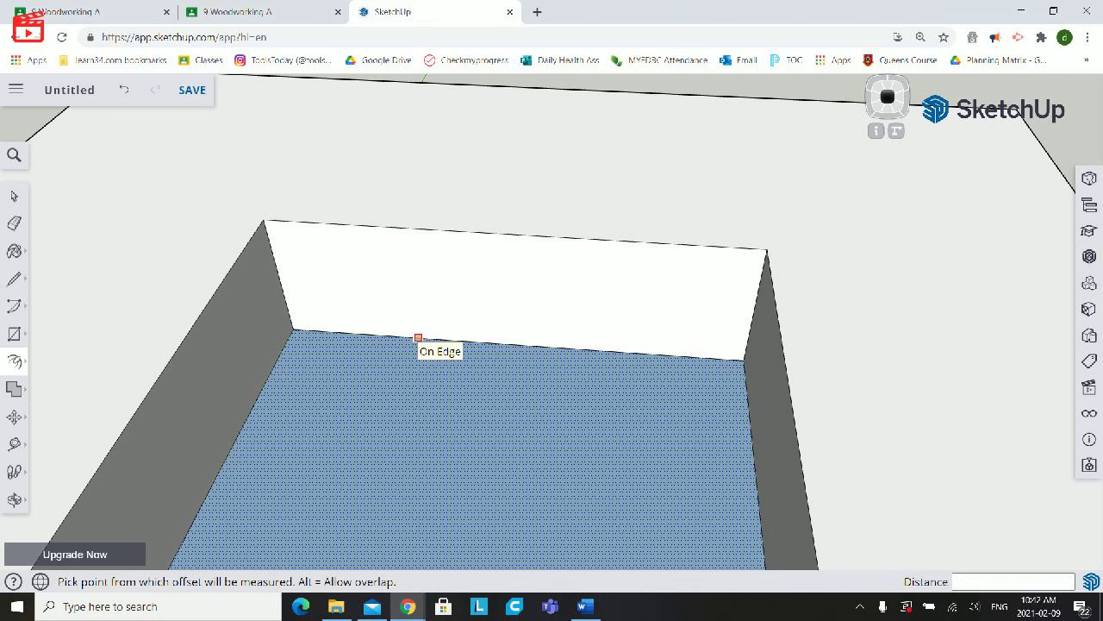
left_click(418, 337)
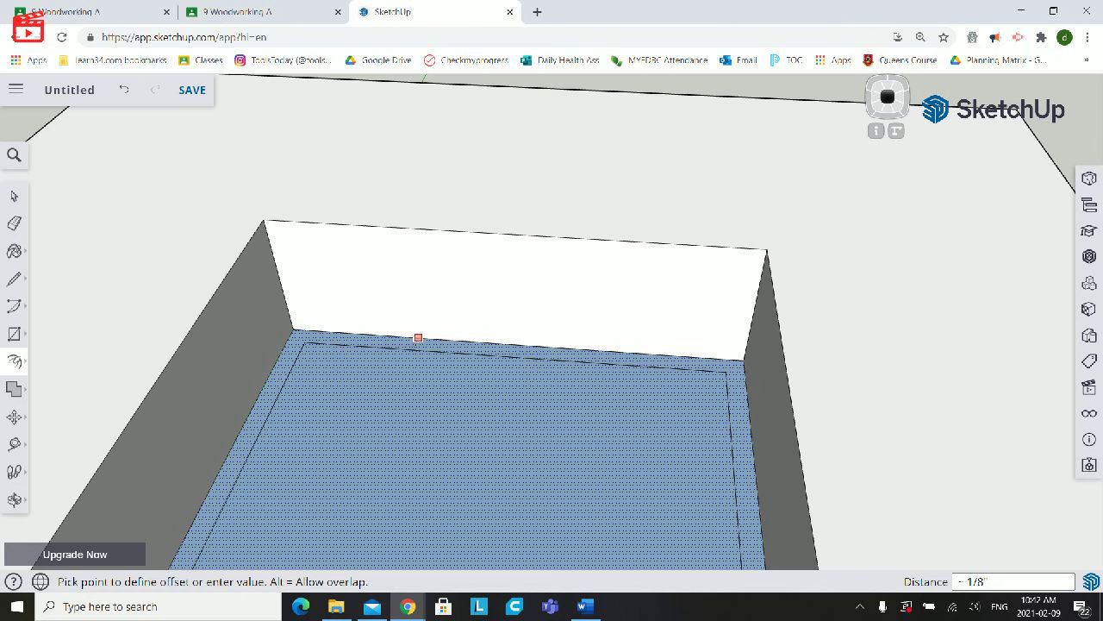
type("1/4")
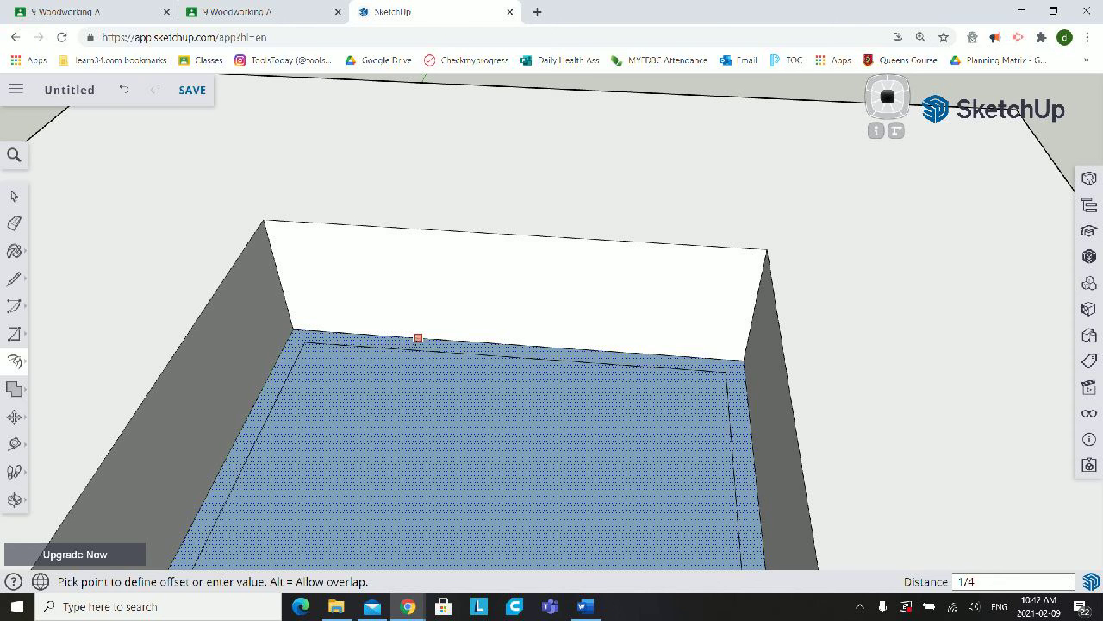
type("\"")
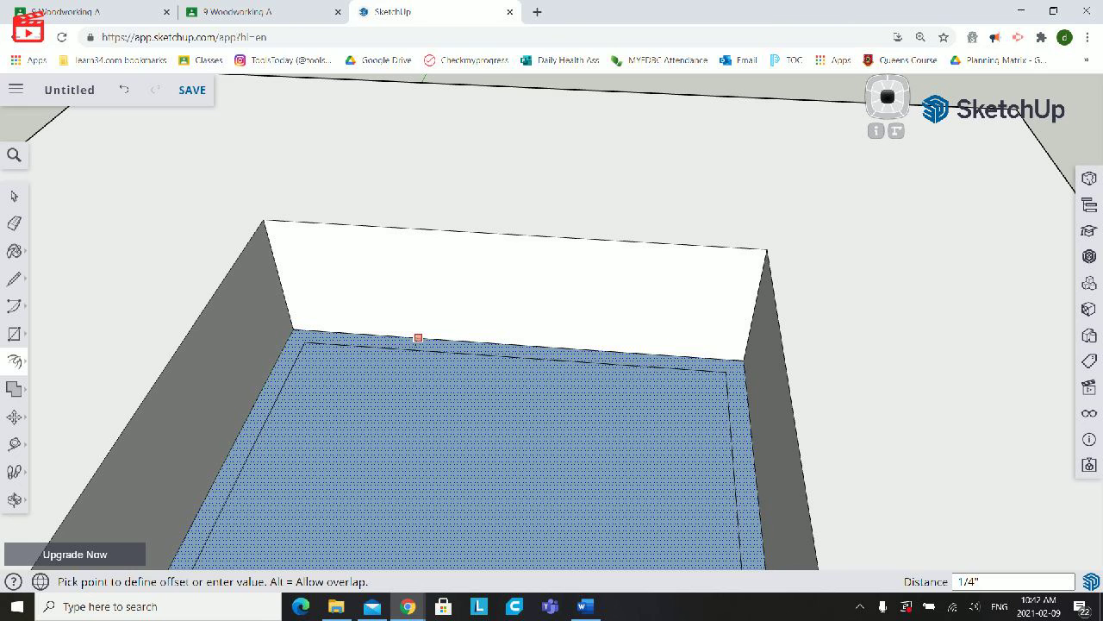
key("Return")
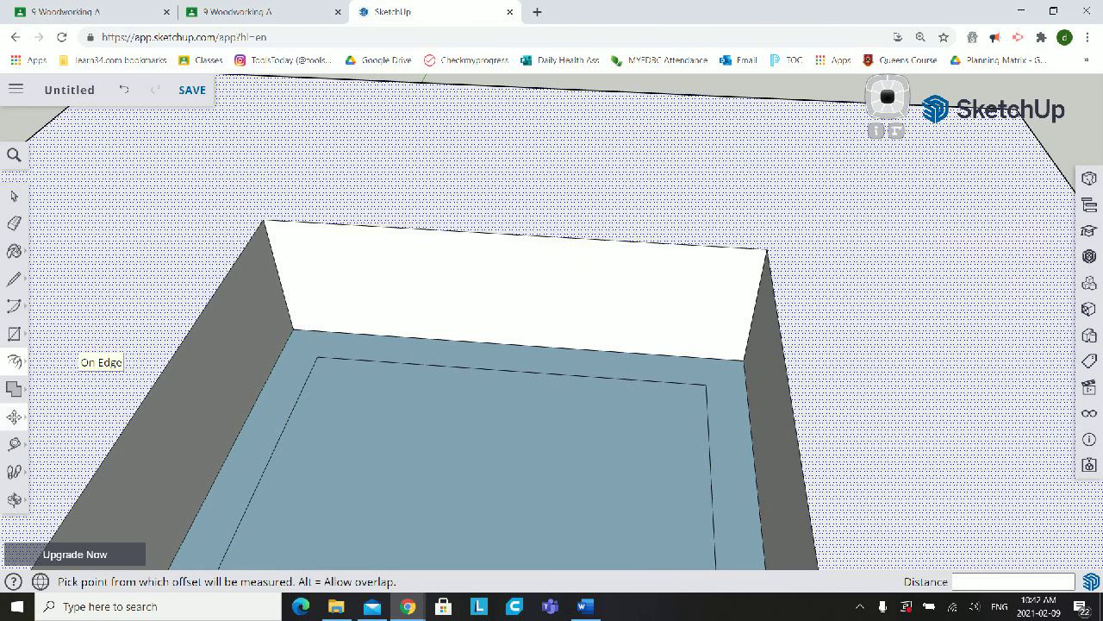
- Raise the narrow border face on the recess floor by 5/16" with Push/Pull to form a ledge around the inner rectangle
mouse_move(14, 361)
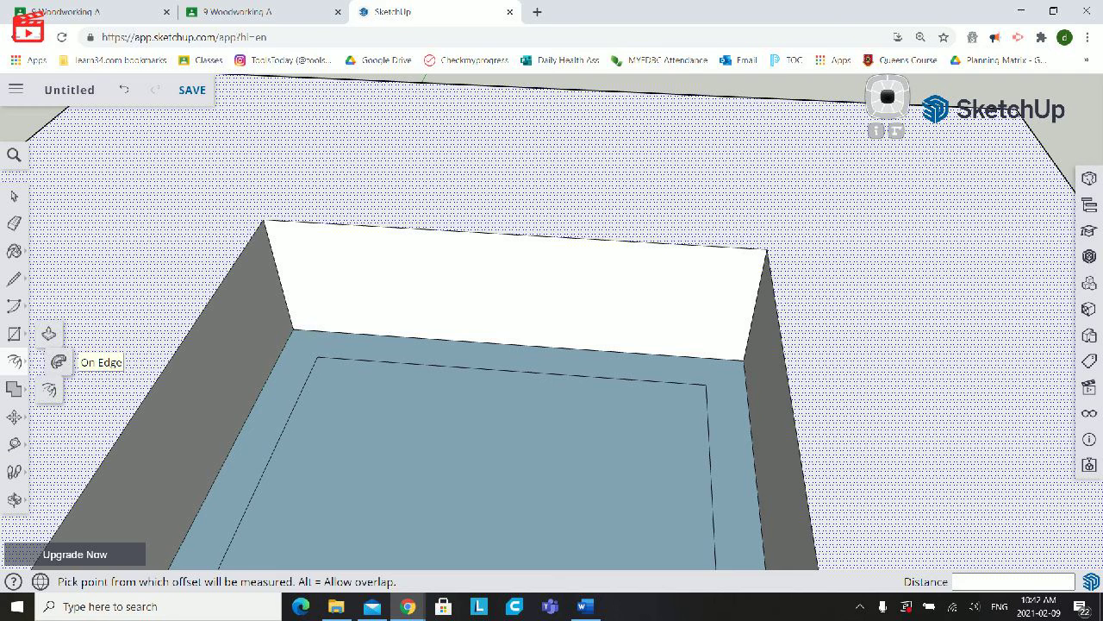
left_click(54, 332)
left_click(300, 349)
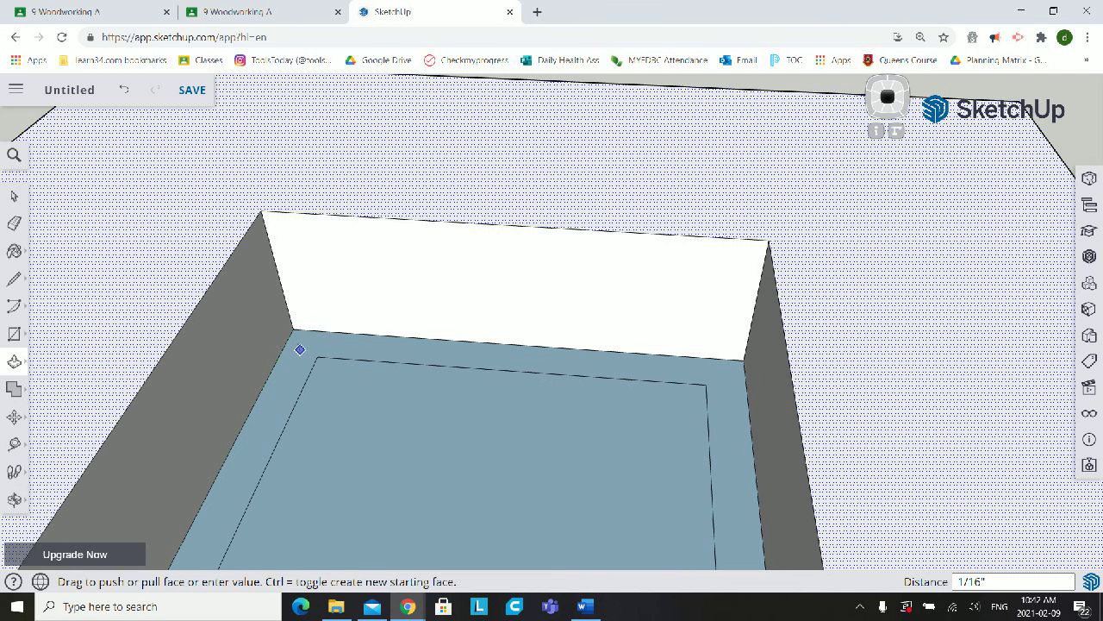
key("Escape")
left_click(298, 348)
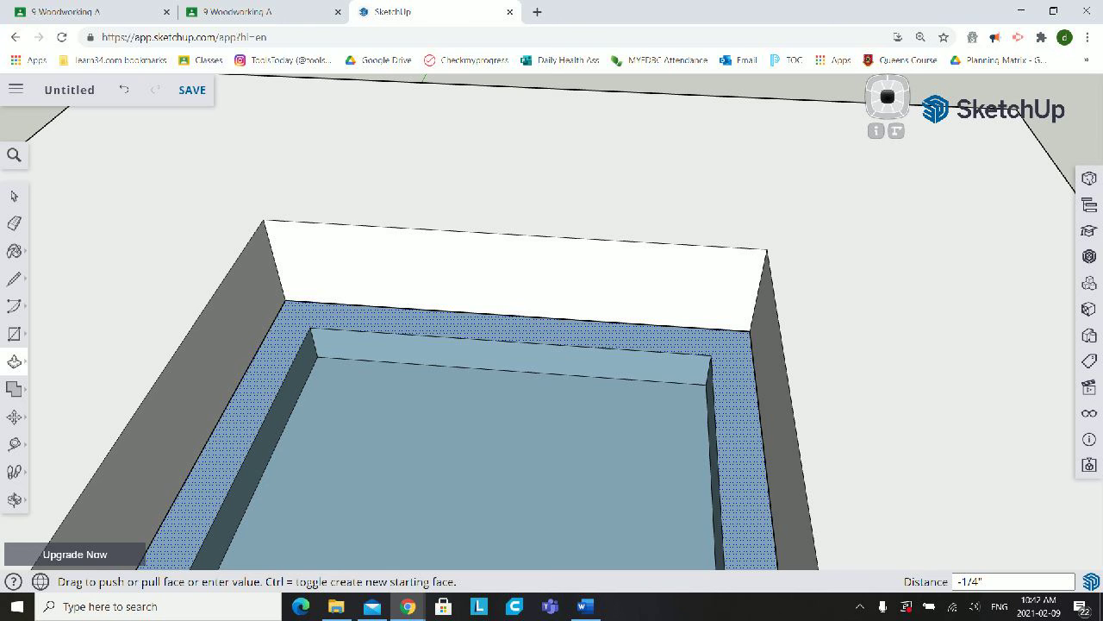
type("5/")
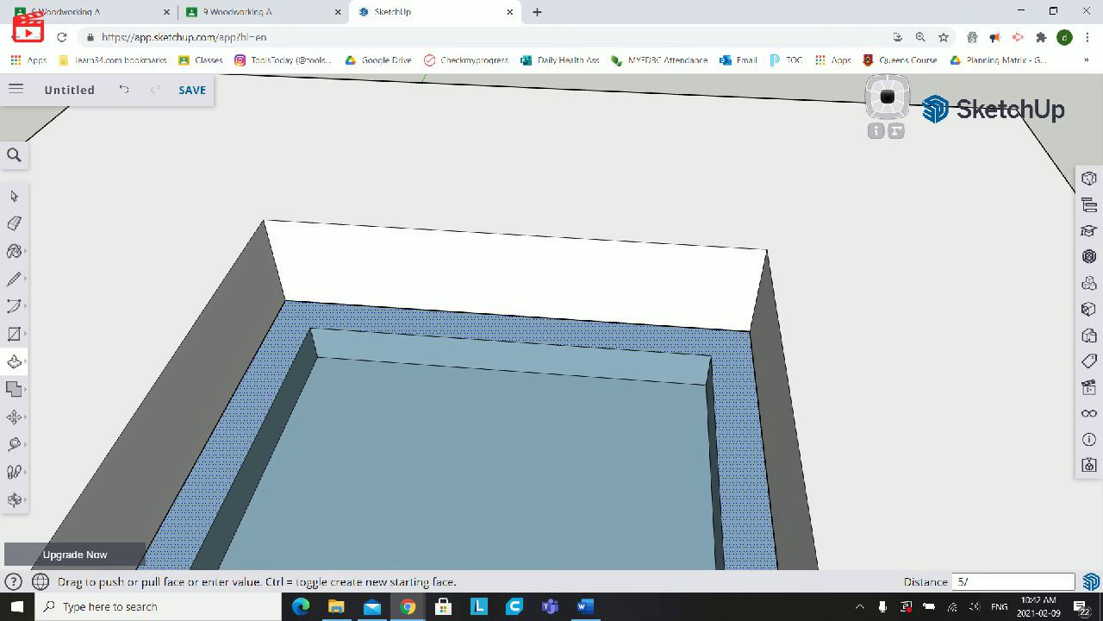
type("16")
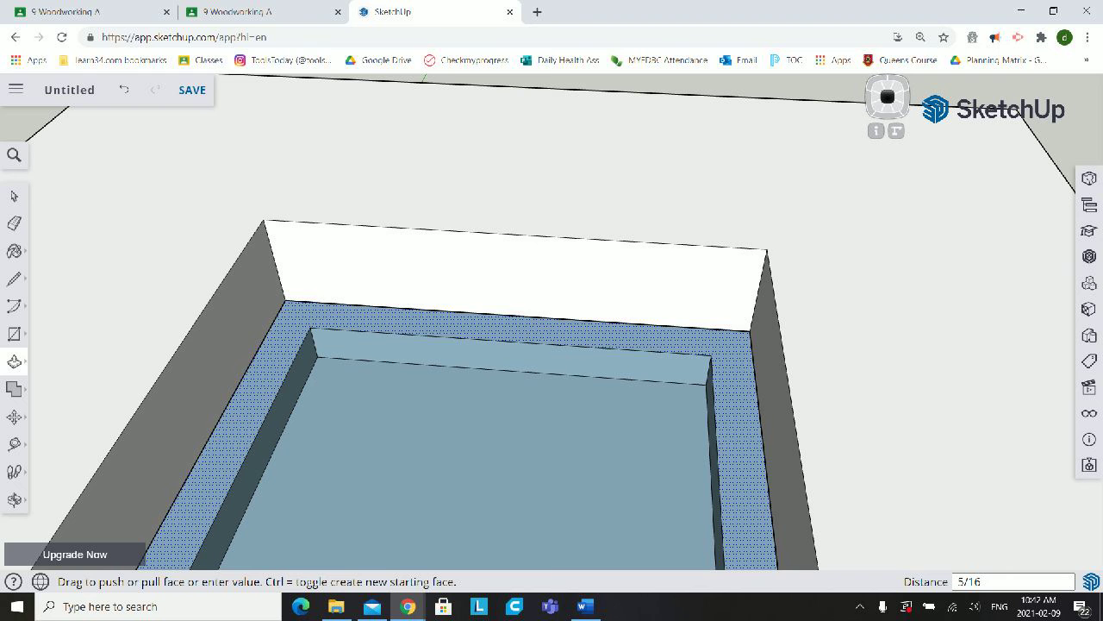
key("Return")
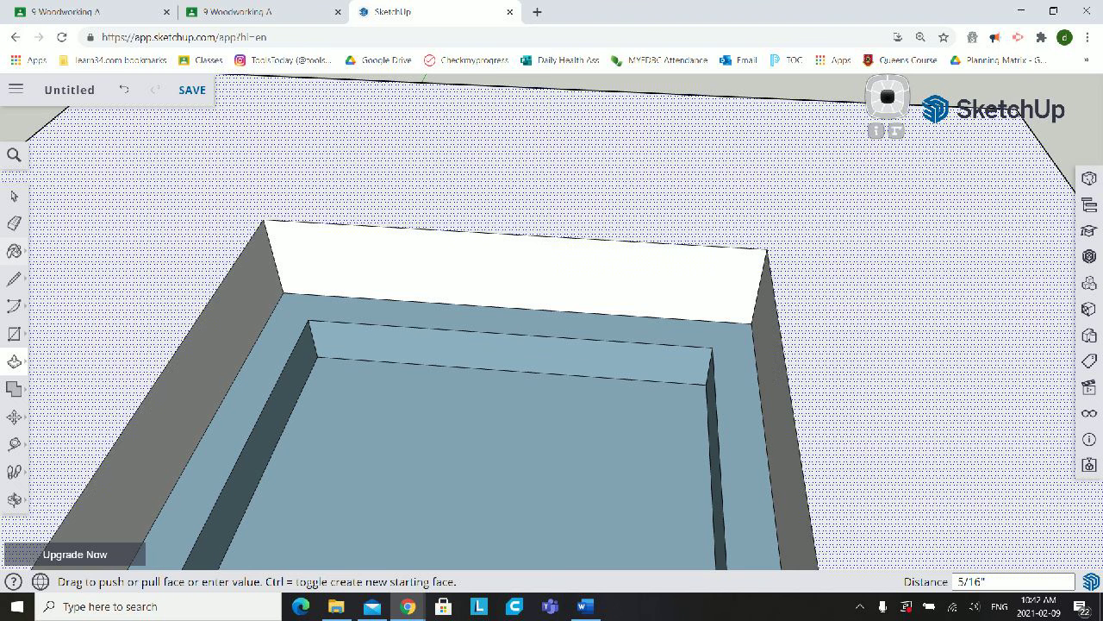
- Examine the stepped recess and its raised ledge from above, both up close and with the whole frame in view
left_click(14, 499)
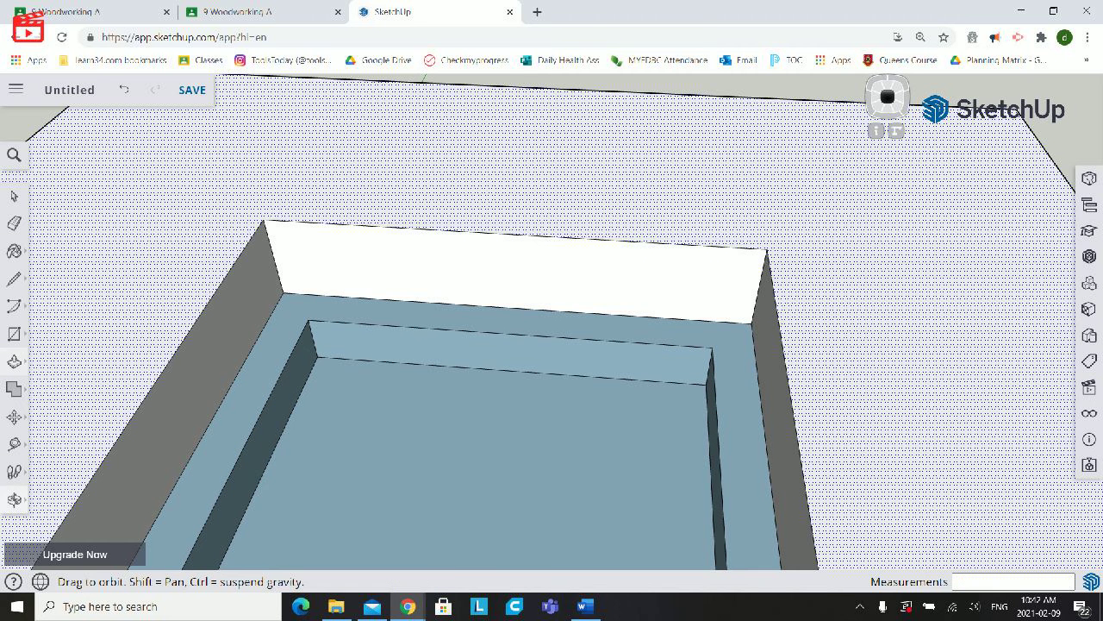
left_click_drag(552, 362, 711, 435)
scroll(710, 435, "up", 4)
scroll(710, 435, "down", 10)
left_click_drag(655, 345, 782, 430)
scroll(782, 431, "up", 4)
left_click_drag(768, 379, 741, 258)
scroll(741, 225, "up", 4)
scroll(741, 172, "down", 8)
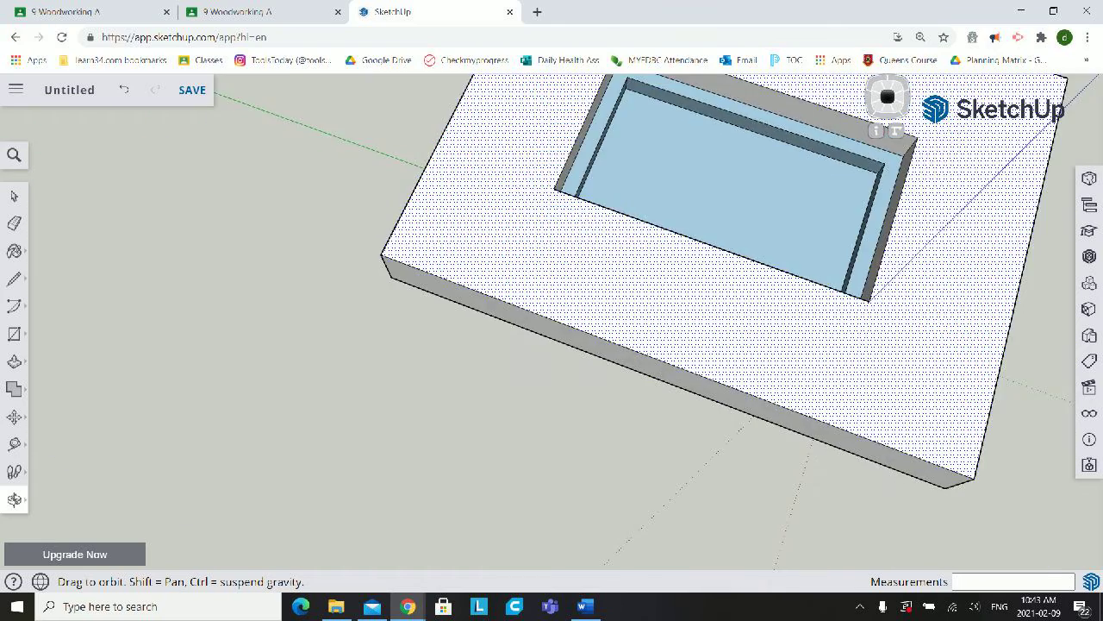
scroll(780, 116, "up", 6)
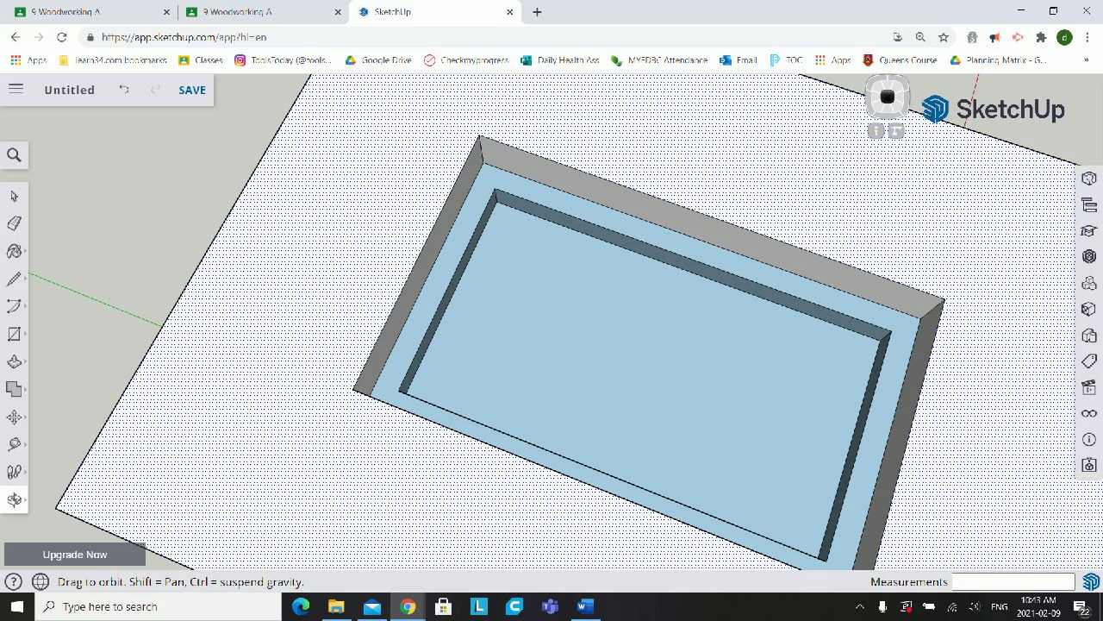
- On the frame's underside, draw two short diagonal lines joining the inner rectangle's corners at one end to the matching outer recess corners
mouse_move(604, 344)
left_mouse_down()
mouse_move(571, 379)
mouse_move(767, 423)
mouse_move(763, 358)
mouse_move(642, 262)
mouse_move(603, 168)
mouse_move(610, 151)
mouse_move(586, 80)
left_mouse_up()
scroll(655, 274, "up", 1)
scroll(655, 274, "down", 4)
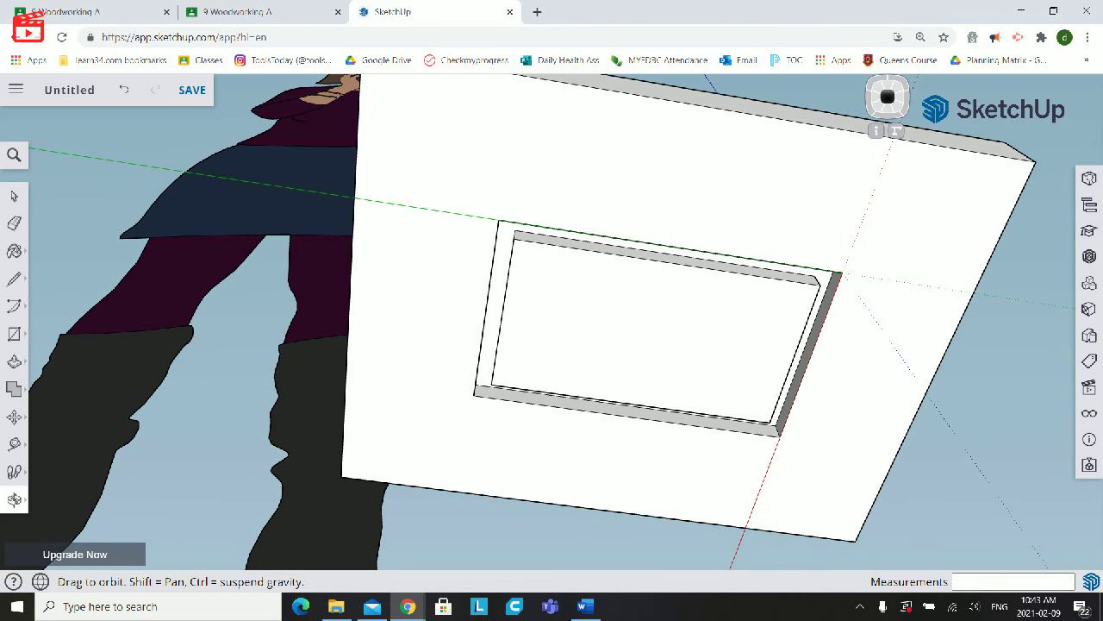
scroll(614, 441, "up", 2)
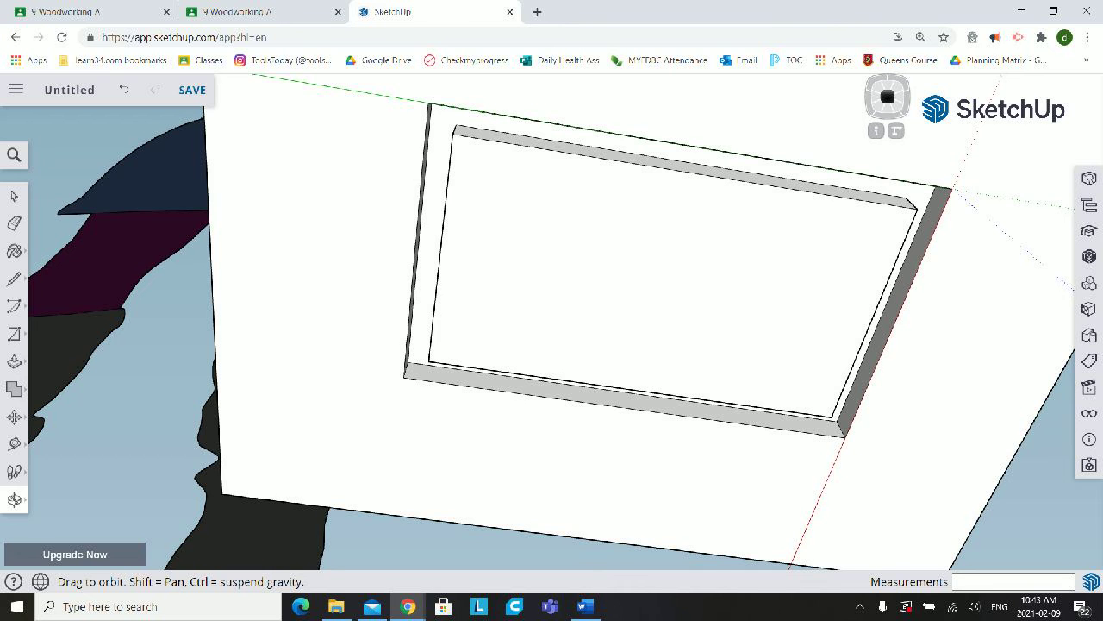
left_click_drag(614, 441, 615, 428)
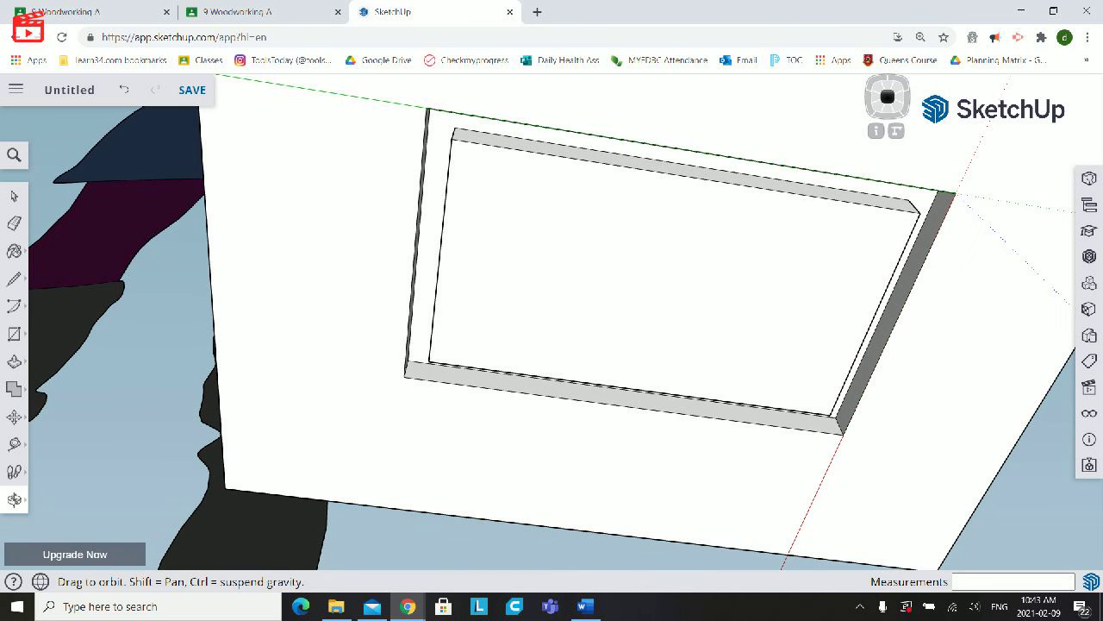
left_click(14, 278)
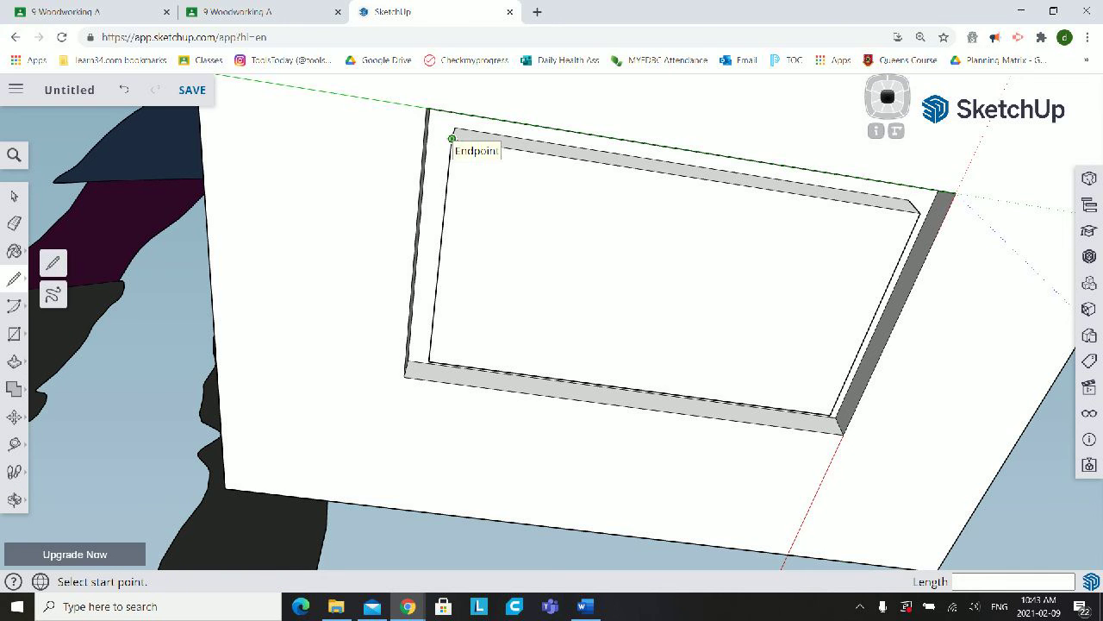
left_click(452, 138)
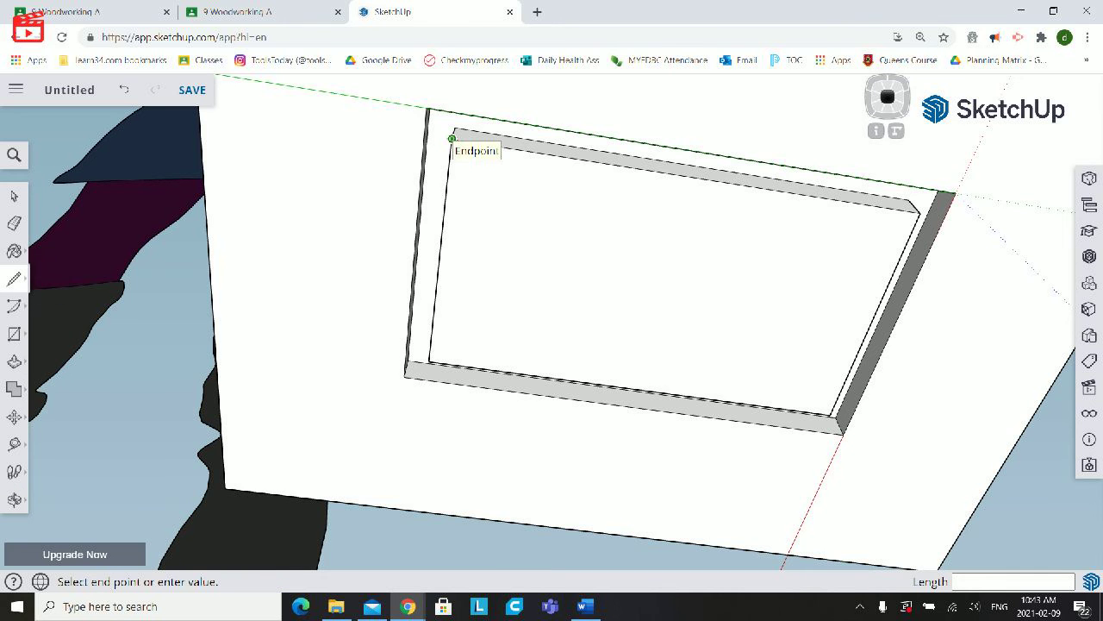
left_click(427, 107)
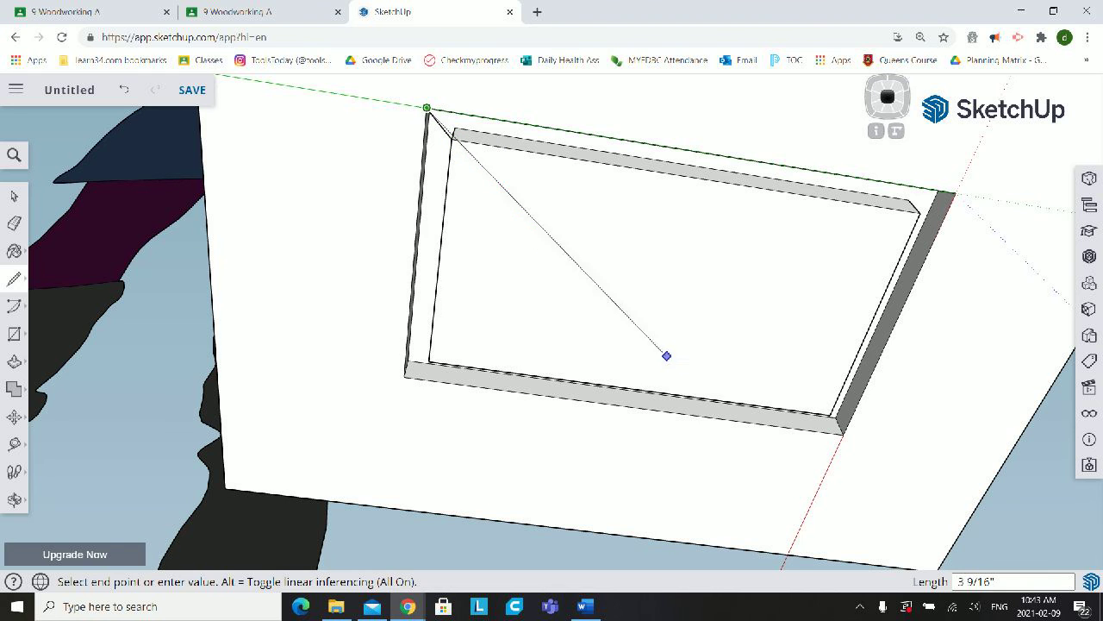
key("Escape")
left_click(428, 360)
left_click(404, 376)
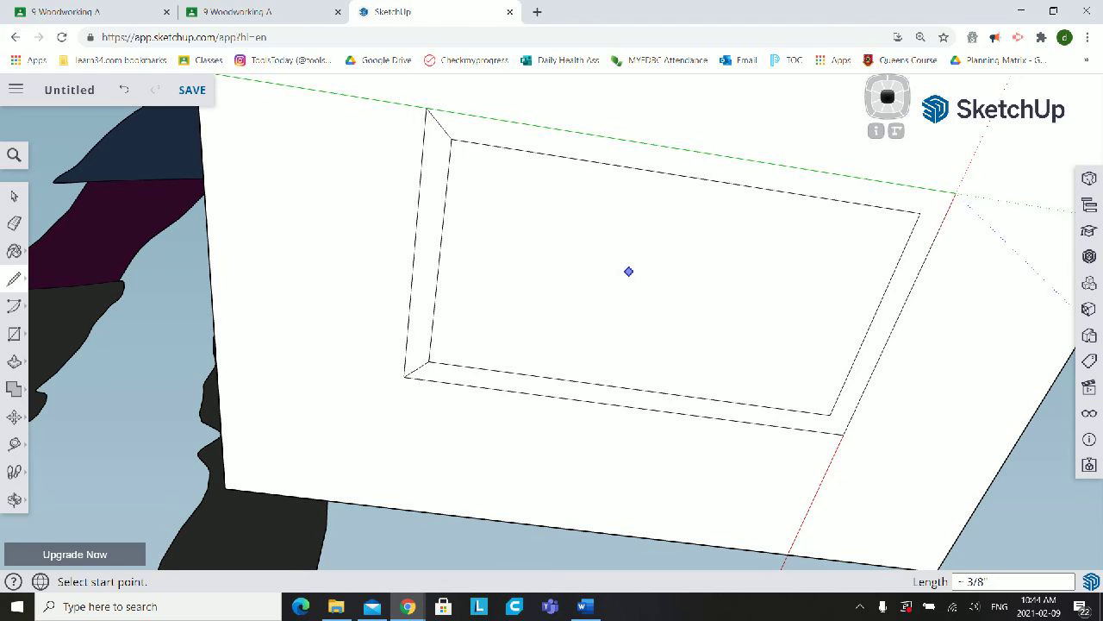
- On the frame's underside, delete the inner rectangular face and the long outer line beside it, undoing any excess deletion
key("space")
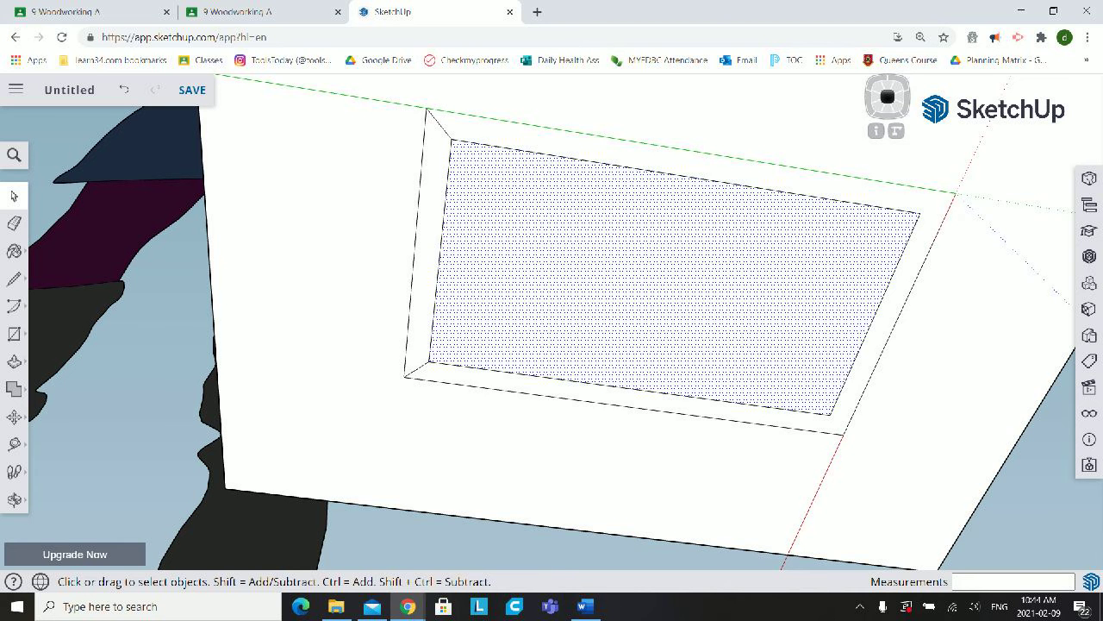
key("Delete")
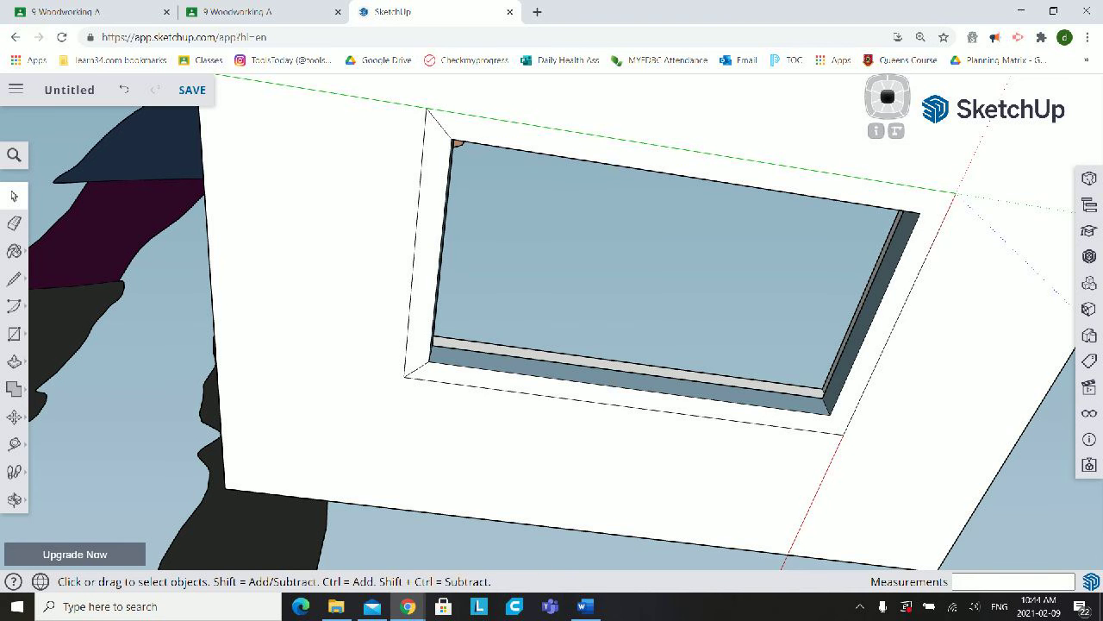
left_click(624, 406)
key("Delete")
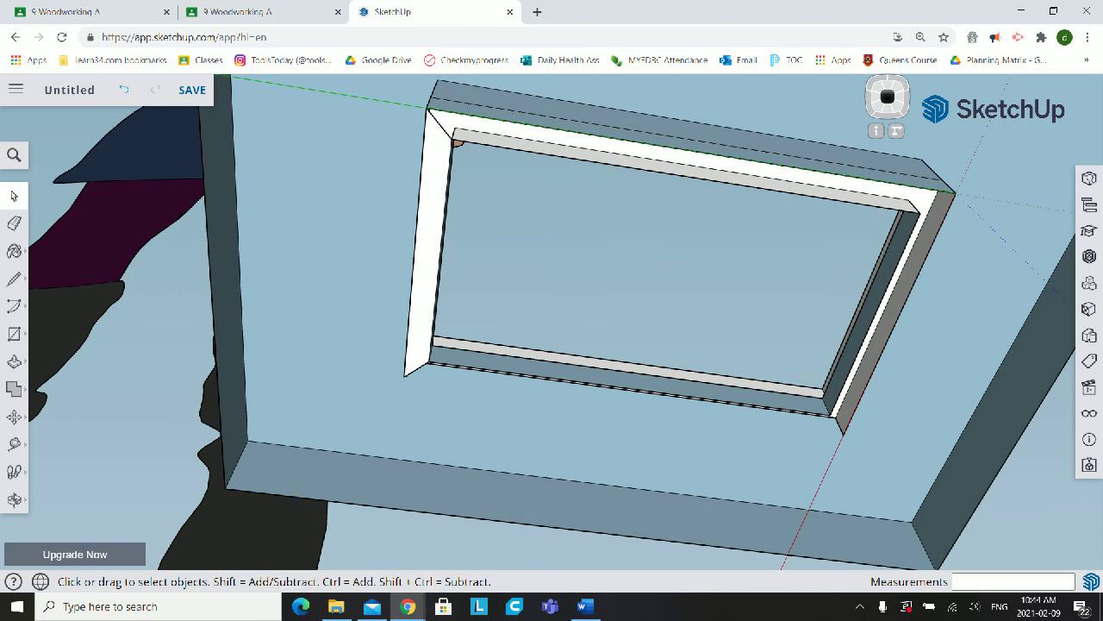
key("ctrl+z")
- Delete the remaining outer rectangle edges and the two short diagonal lines around the opening on the underside
left_click(416, 243)
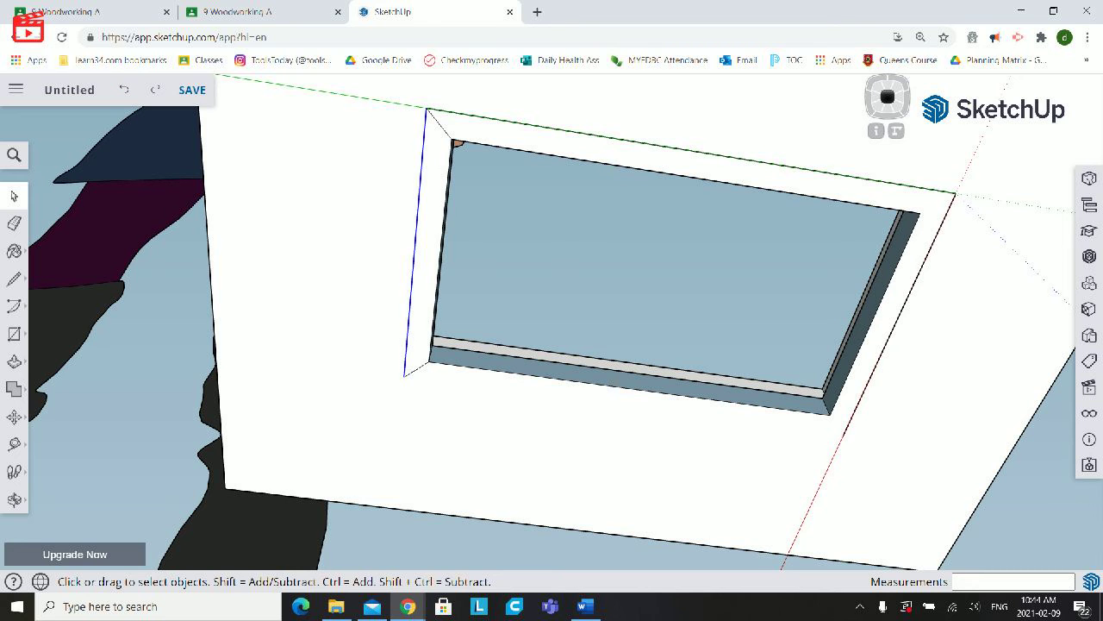
key("Delete")
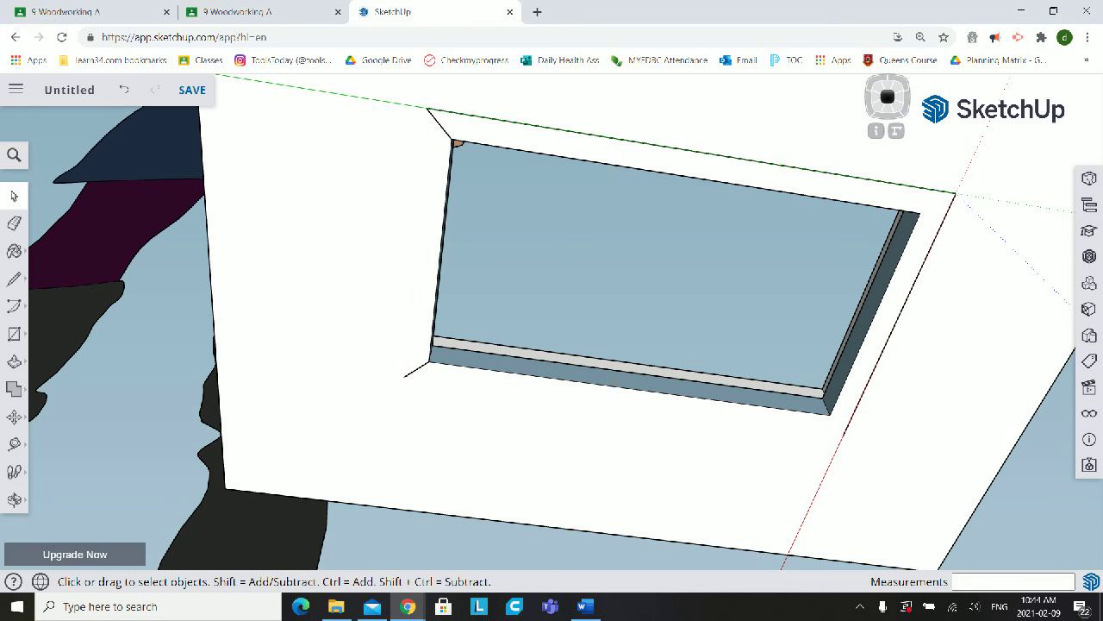
key("Delete")
left_click(500, 119)
key("Delete")
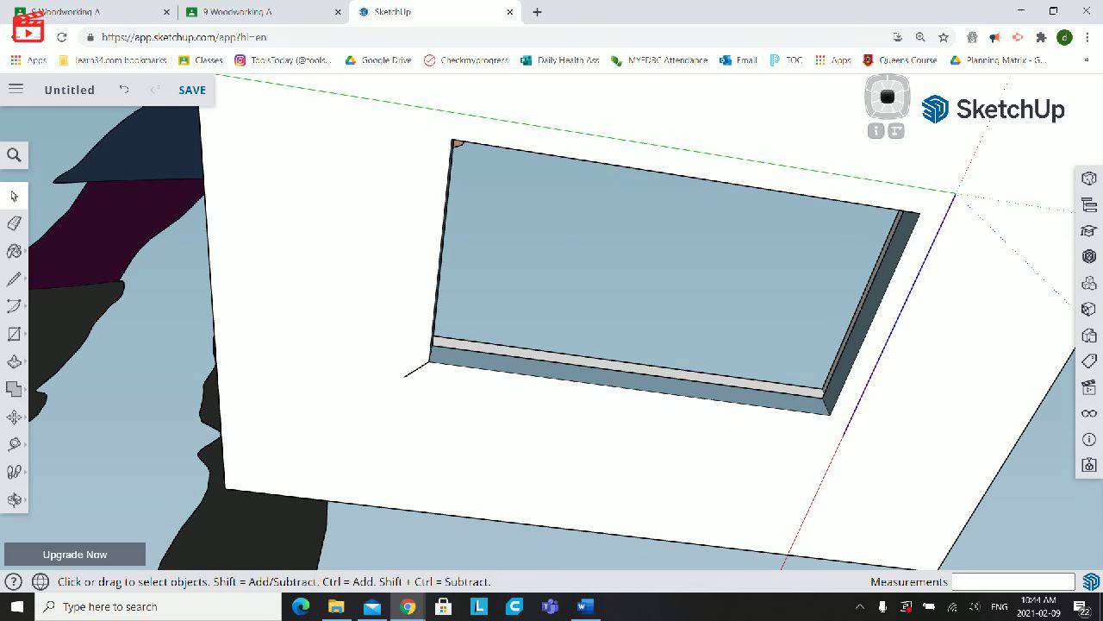
key("Delete")
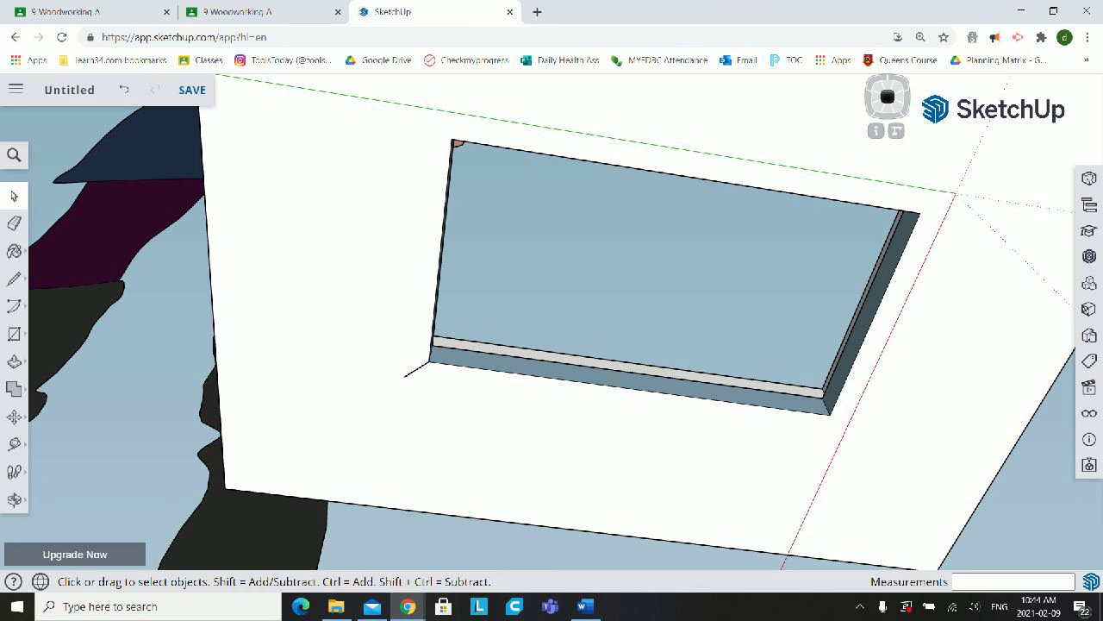
left_click(418, 369)
key("Delete")
- Examine the opened frame from underneath and from above, including the ledge inside the opening
mouse_move(417, 371)
middle_mouse_down()
mouse_move(483, 363)
mouse_move(409, 380)
mouse_move(358, 323)
mouse_move(354, 272)
mouse_move(500, 280)
middle_mouse_up()
middle_click_drag(797, 306, 811, 306)
scroll(811, 307, "down", 4)
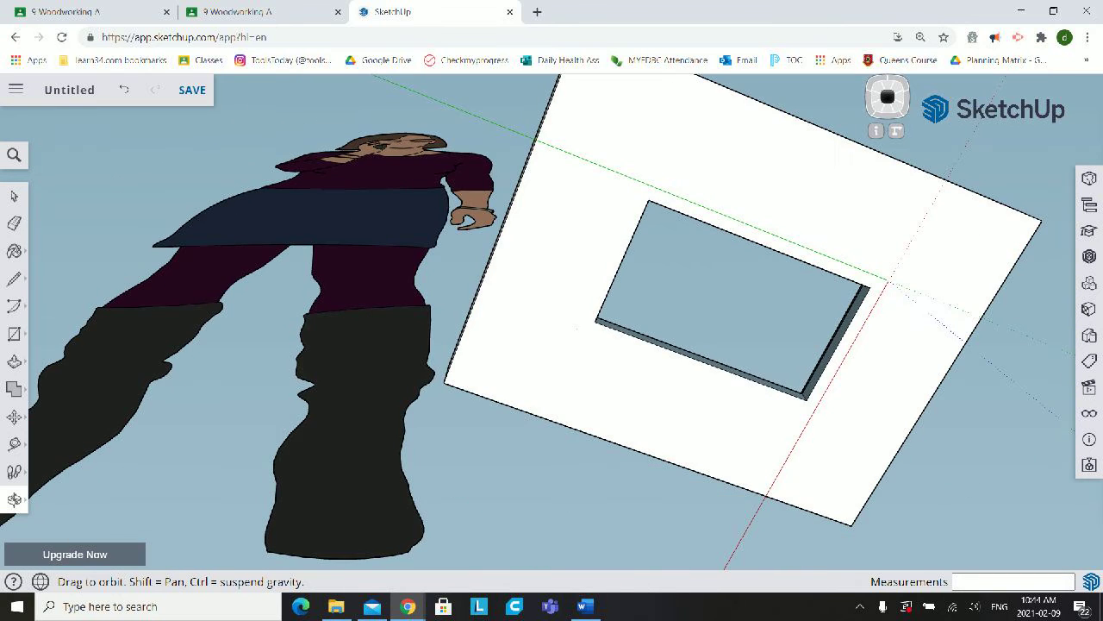
mouse_move(577, 329)
middle_mouse_down()
mouse_move(476, 241)
mouse_move(438, 226)
middle_mouse_up()
mouse_move(539, 278)
middle_mouse_down()
mouse_move(610, 265)
mouse_move(600, 266)
mouse_move(586, 108)
middle_mouse_up()
scroll(610, 266, "down", 4)
scroll(610, 266, "up", 6)
left_click_drag(638, 303, 636, 274)
scroll(636, 274, "down", 2)
scroll(636, 274, "up", 6)
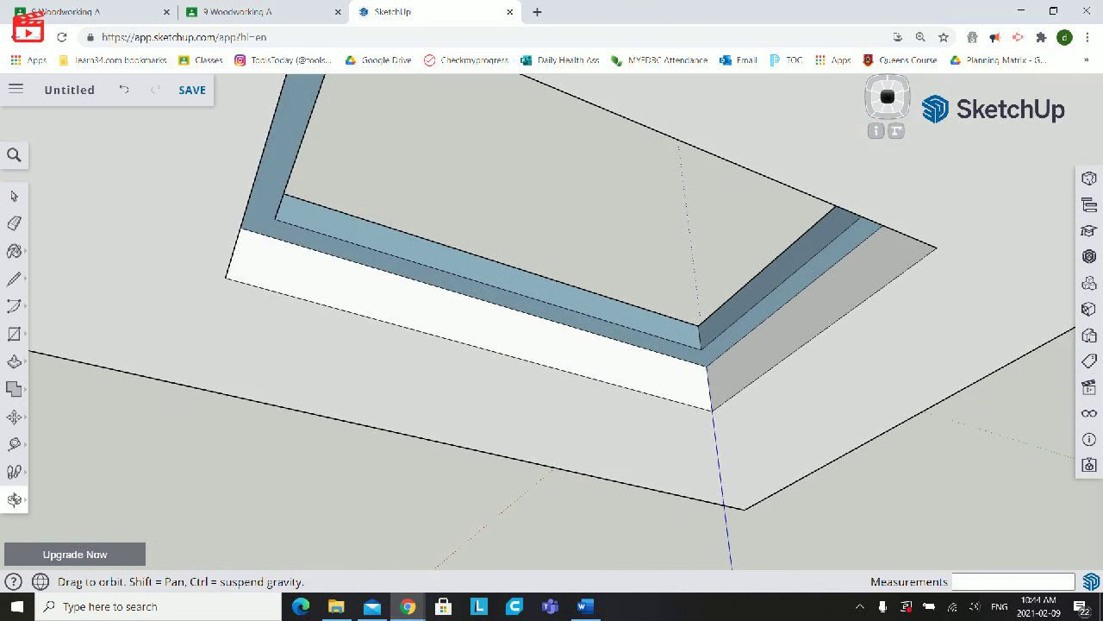
middle_click_drag(636, 274, 522, 271)
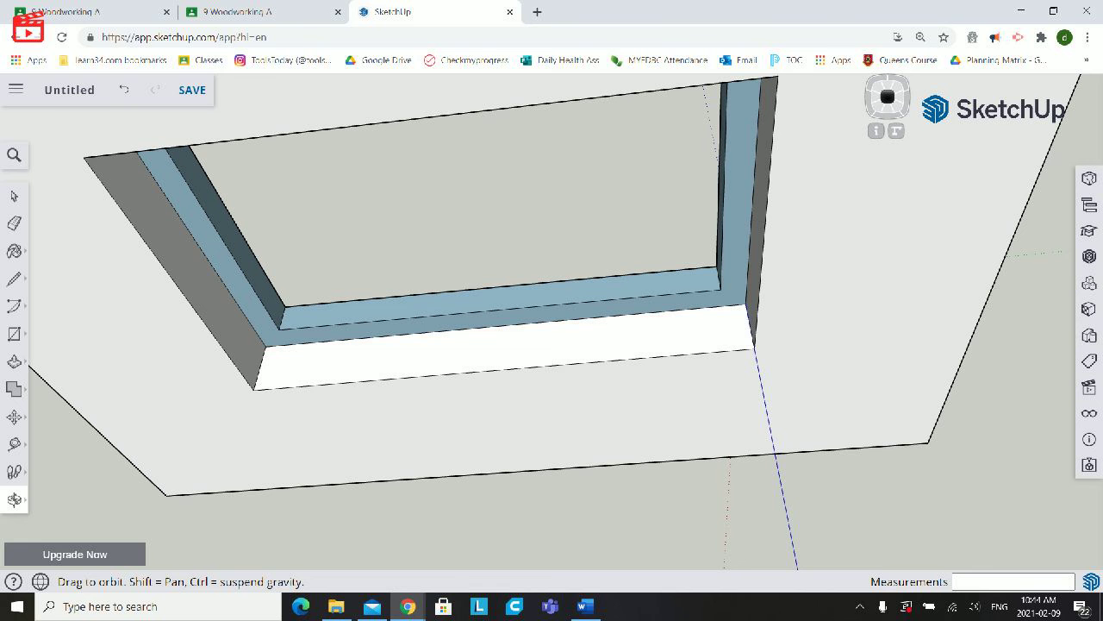
scroll(554, 382, "down", 5)
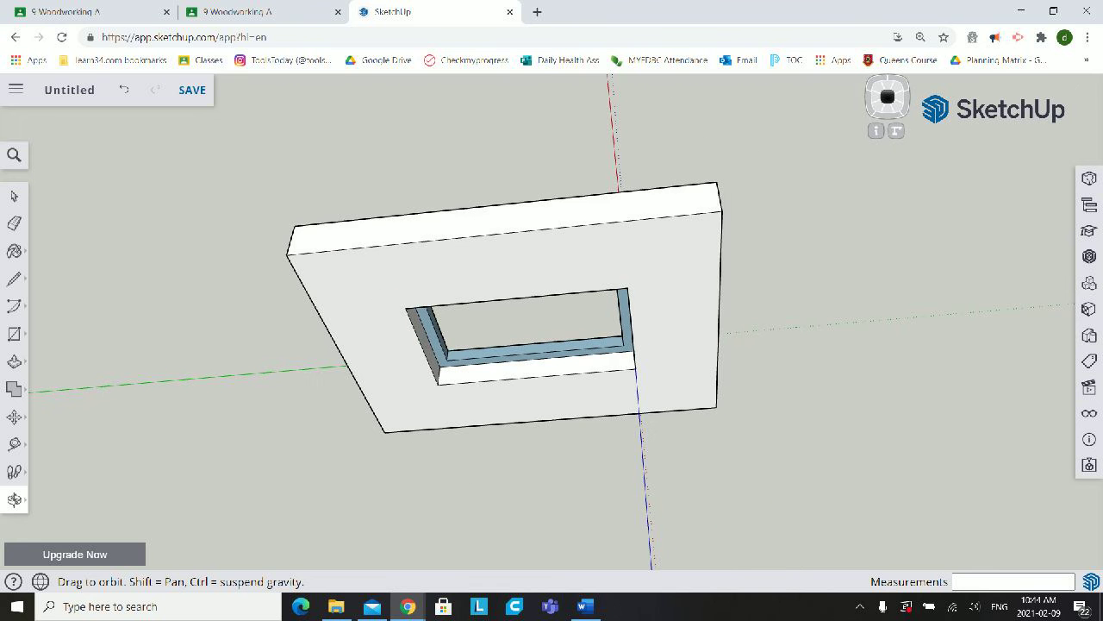
- Draw mitre lines on the frame's top face from two adjacent opening corners to the matching outer corners, each about 2 13/16" long
middle_click_drag(555, 382, 681, 349)
mouse_move(457, 409)
left_mouse_down()
mouse_move(410, 323)
mouse_move(414, 371)
mouse_move(438, 401)
mouse_move(582, 392)
left_mouse_up()
scroll(438, 401, "up", 5)
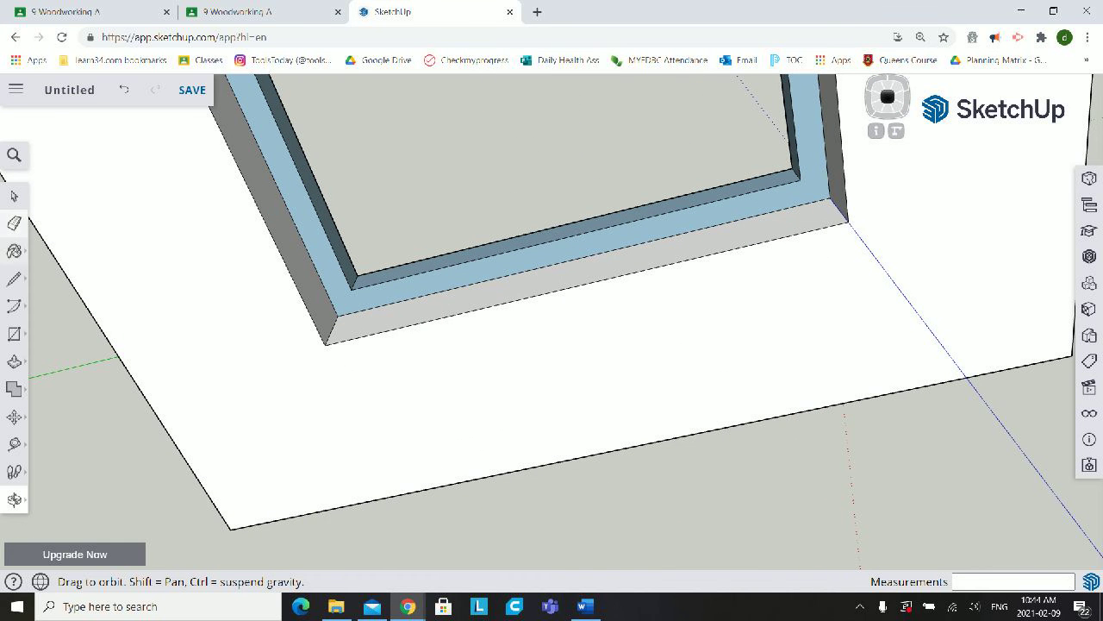
left_click(14, 278)
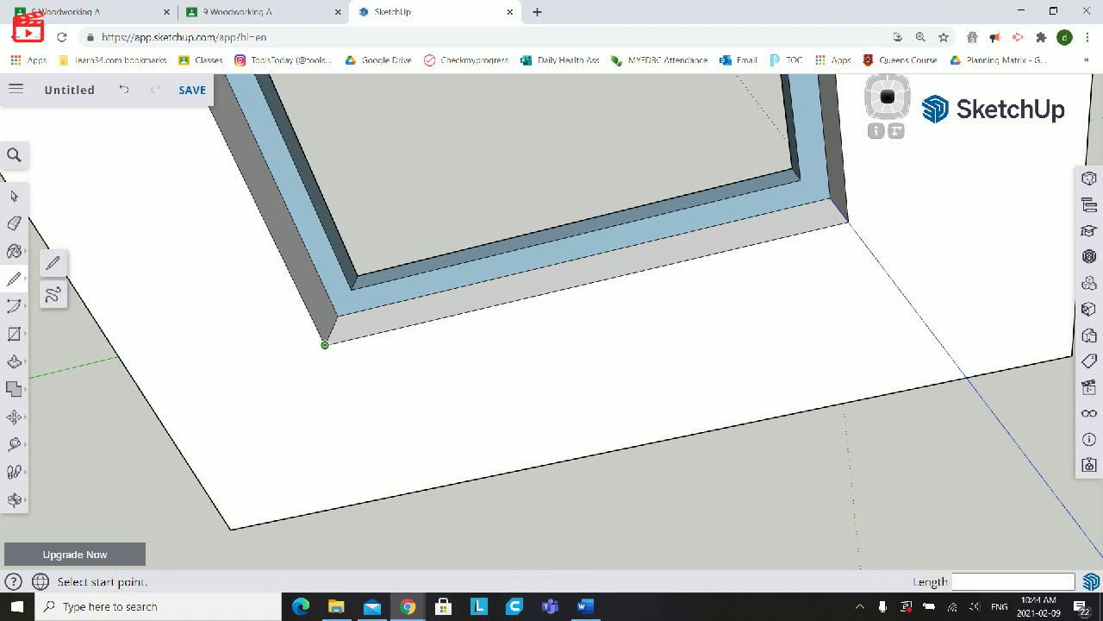
left_click(325, 343)
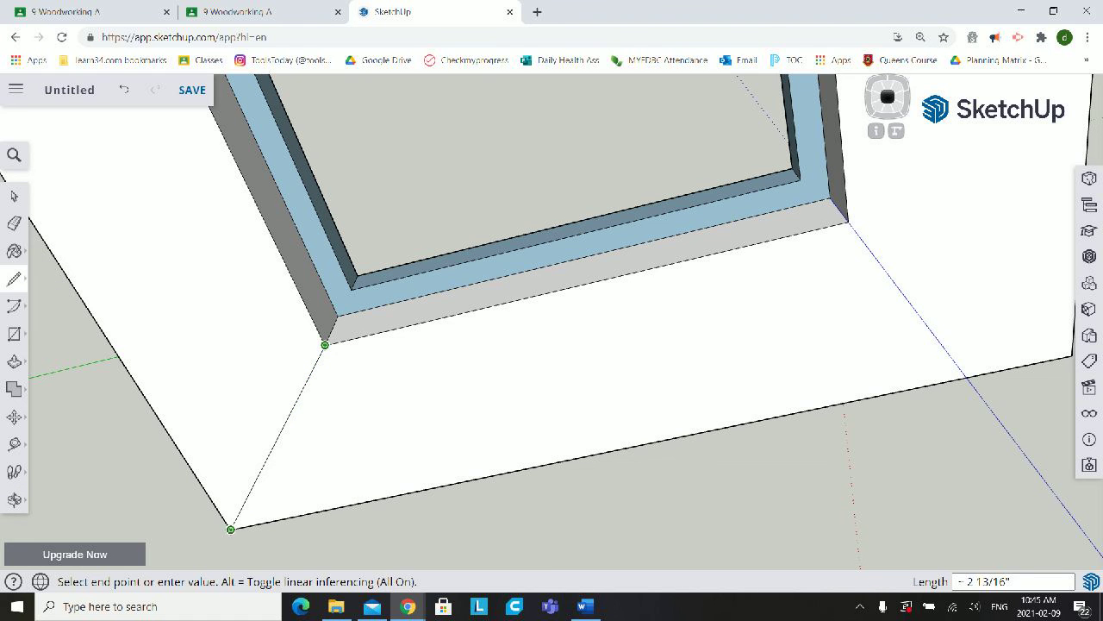
left_click(231, 528)
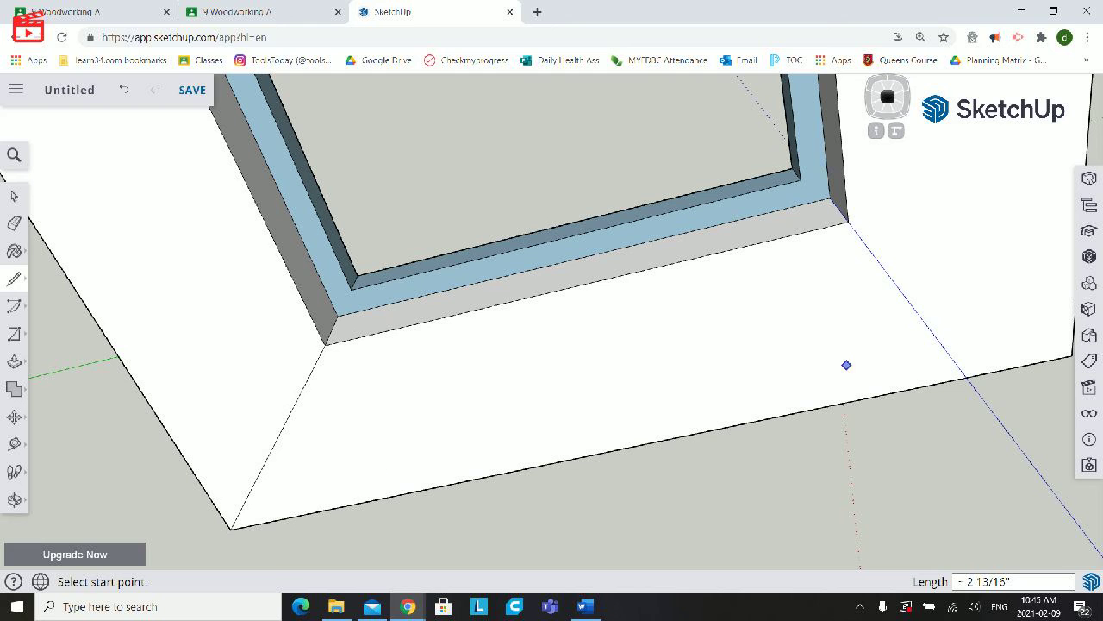
left_click(848, 220)
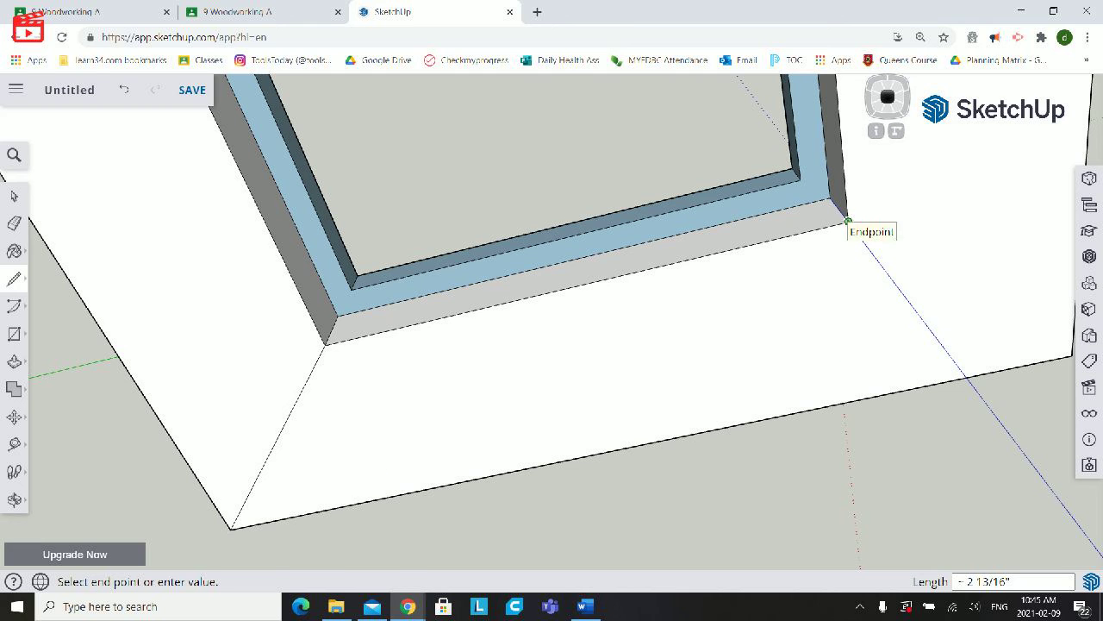
scroll(848, 221, "down", 5)
left_click(959, 285)
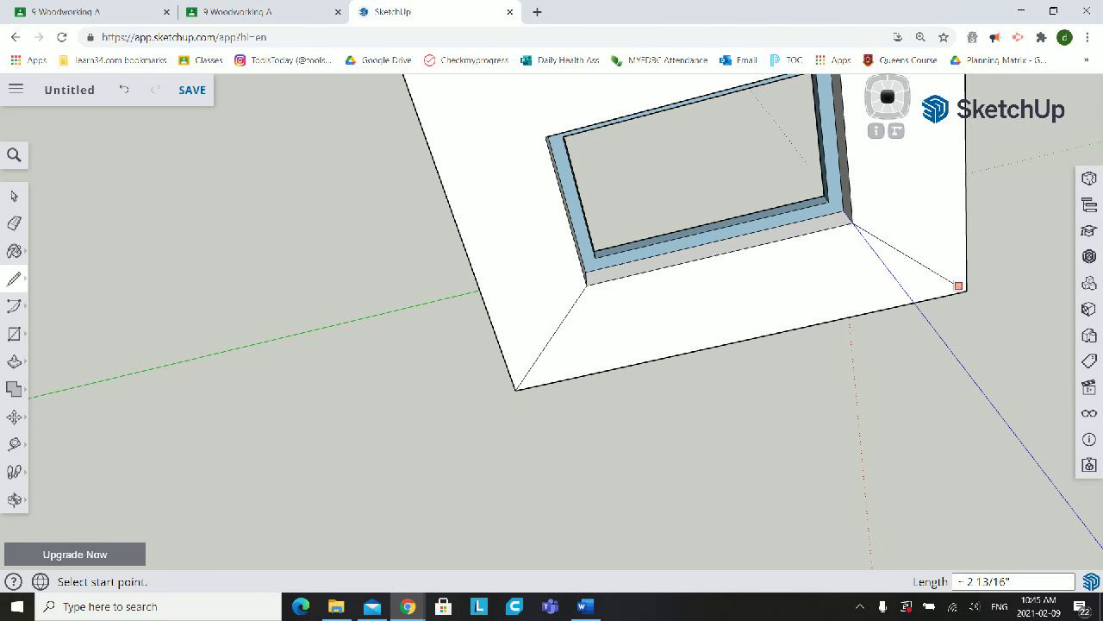
- Draw mitre lines on the frame's top face from the two remaining opening corners to their outer corners, each about 2 13/16" long
scroll(894, 277, "down", 3)
scroll(718, 199, "up", 3)
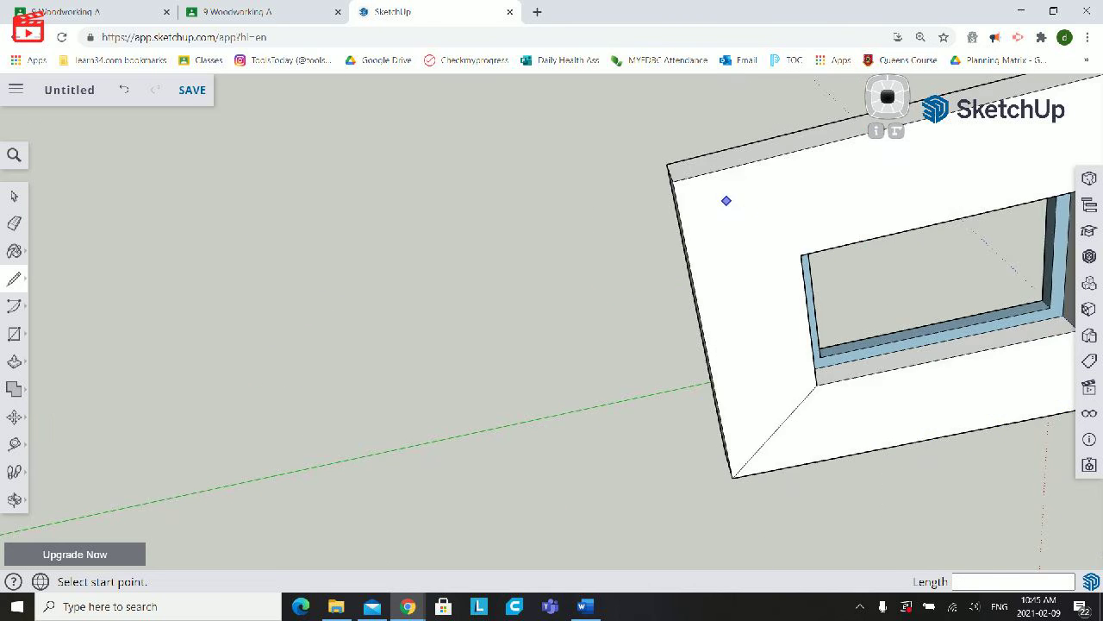
scroll(776, 216, "up", 3)
left_click(844, 301)
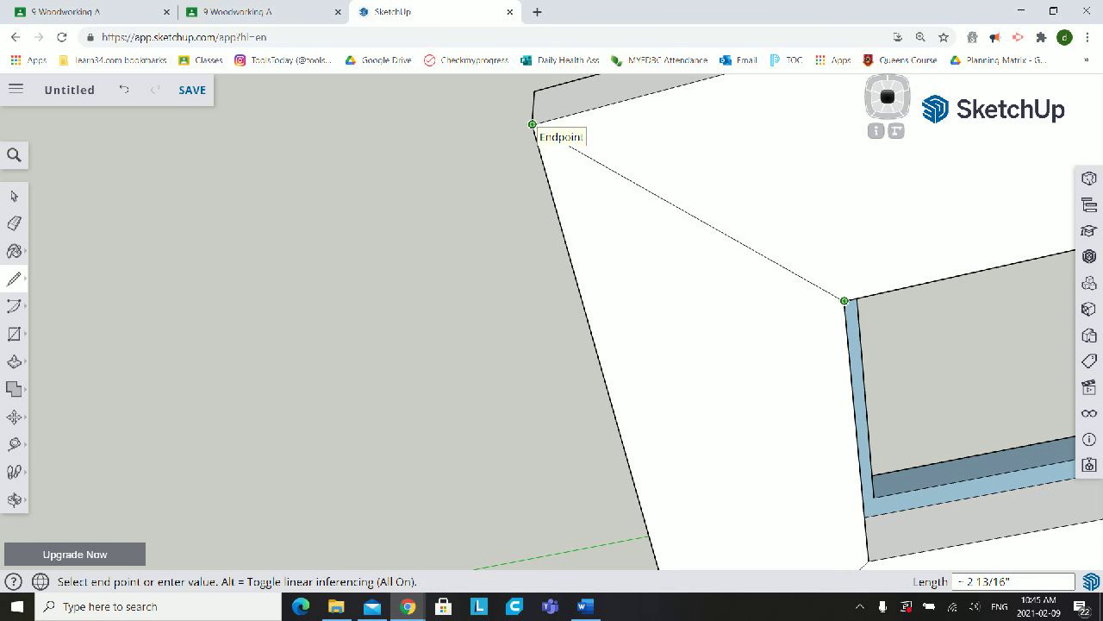
left_click(532, 124)
scroll(962, 278, "down", 5)
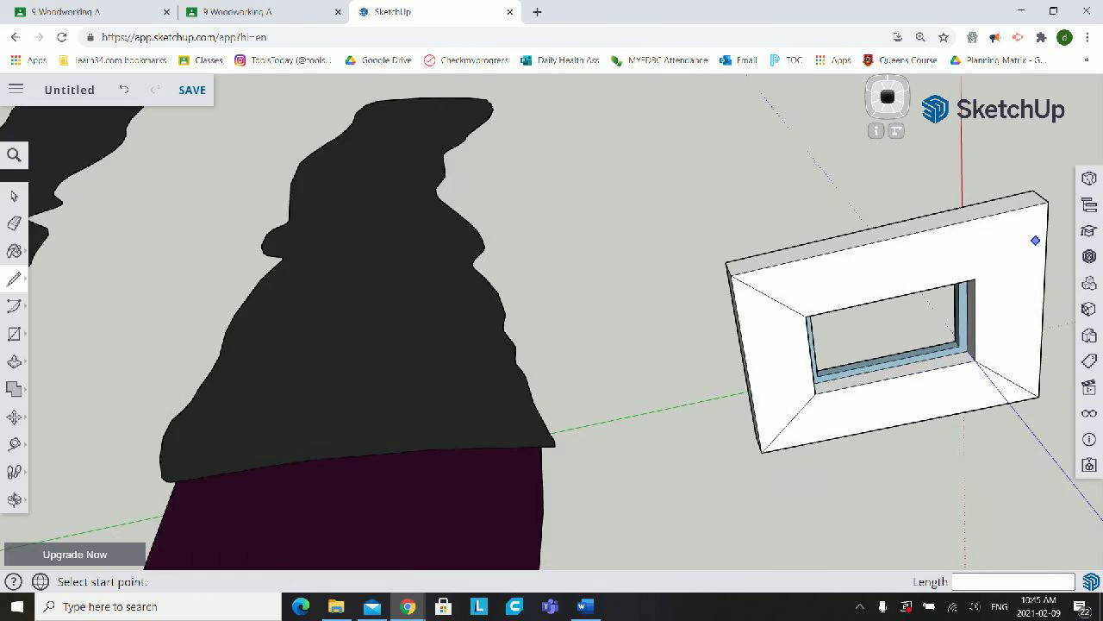
scroll(1034, 259, "up", 6)
left_click(803, 342)
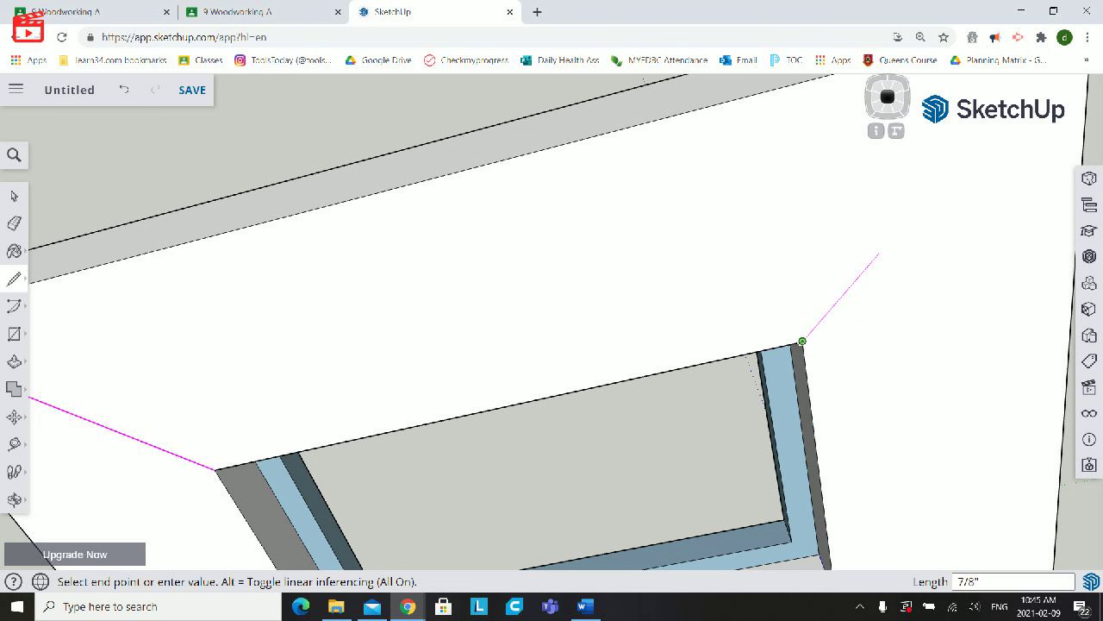
scroll(879, 253, "down", 4)
left_click(978, 209)
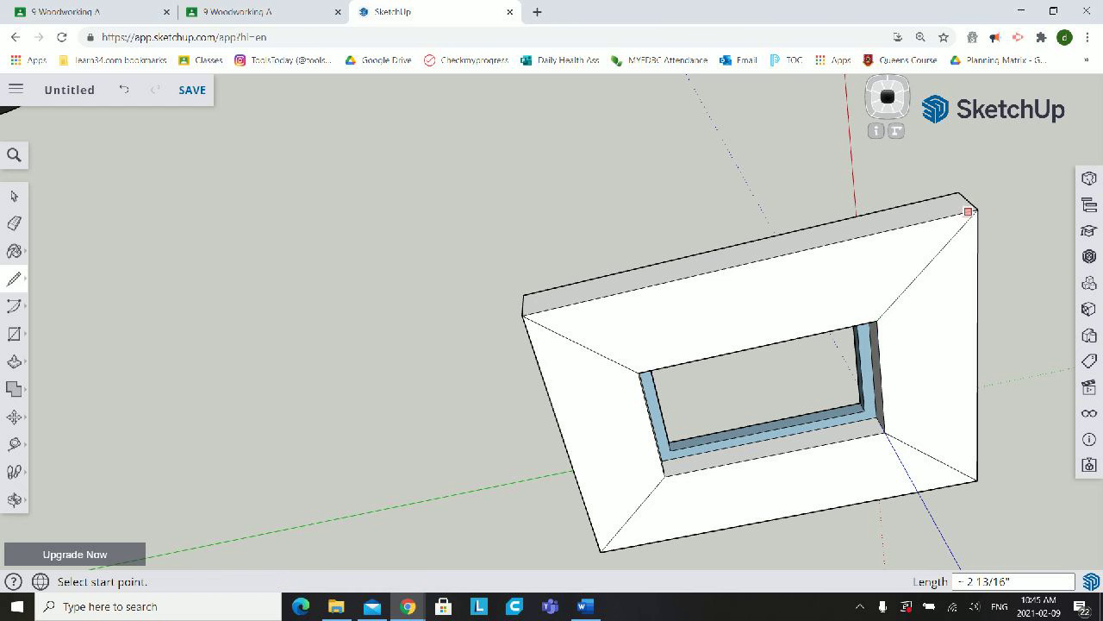
- Draw mitre lines on the frame's opposite face from all four opening corners to the matching outer corners, each about 3 3/16" long
mouse_move(974, 215)
middle_mouse_down()
mouse_move(948, 414)
mouse_move(965, 469)
mouse_move(966, 560)
middle_mouse_up()
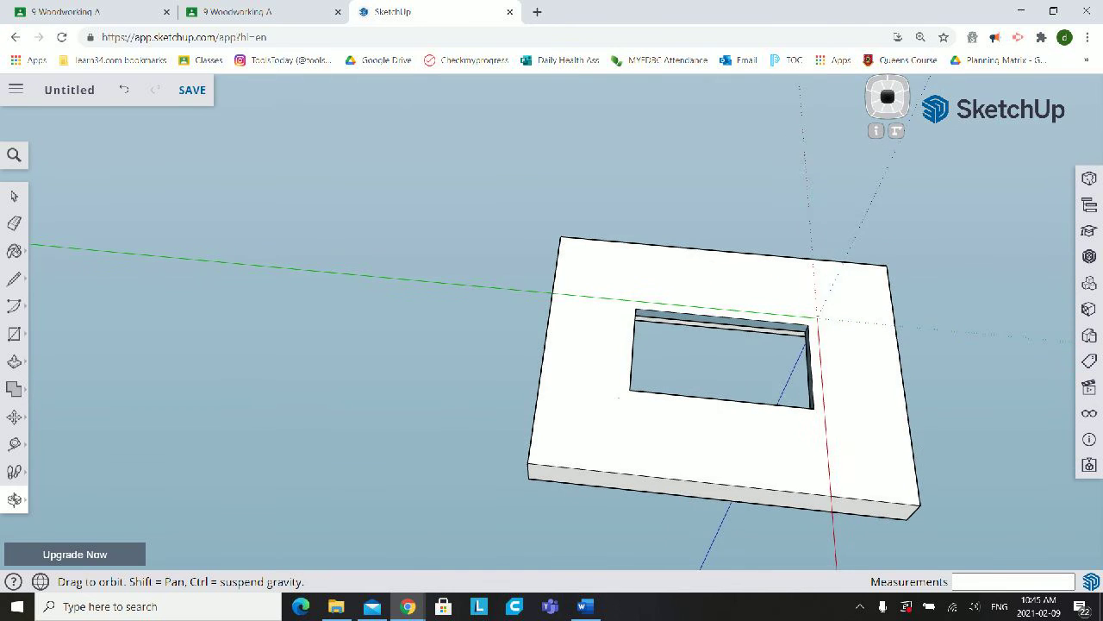
scroll(733, 381, "up", 2)
scroll(732, 381, "down", 1)
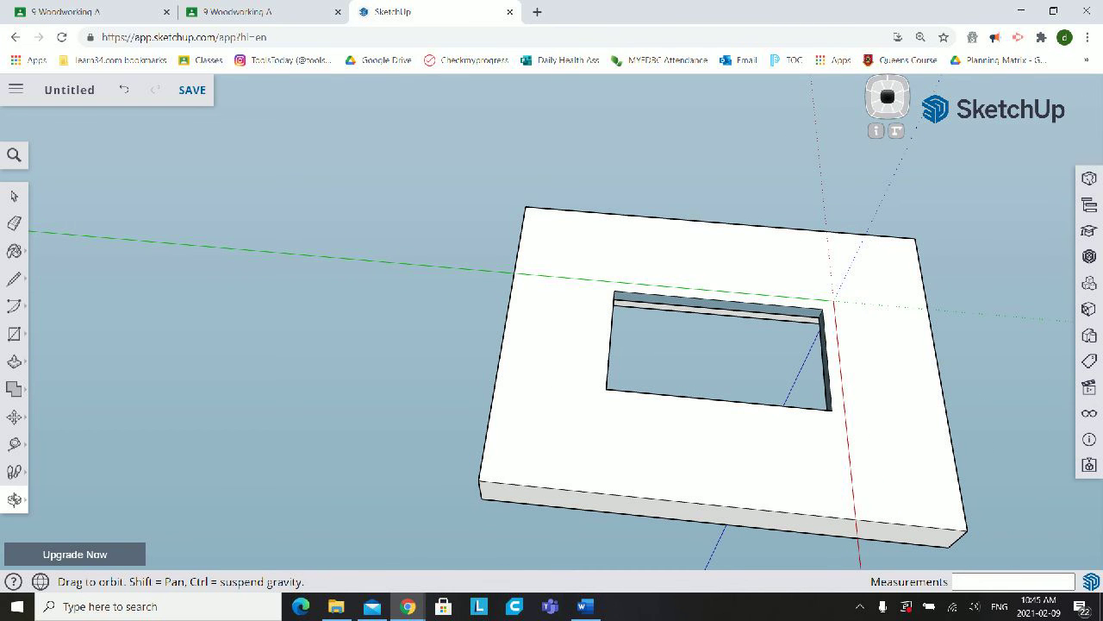
key("l")
left_click(832, 409)
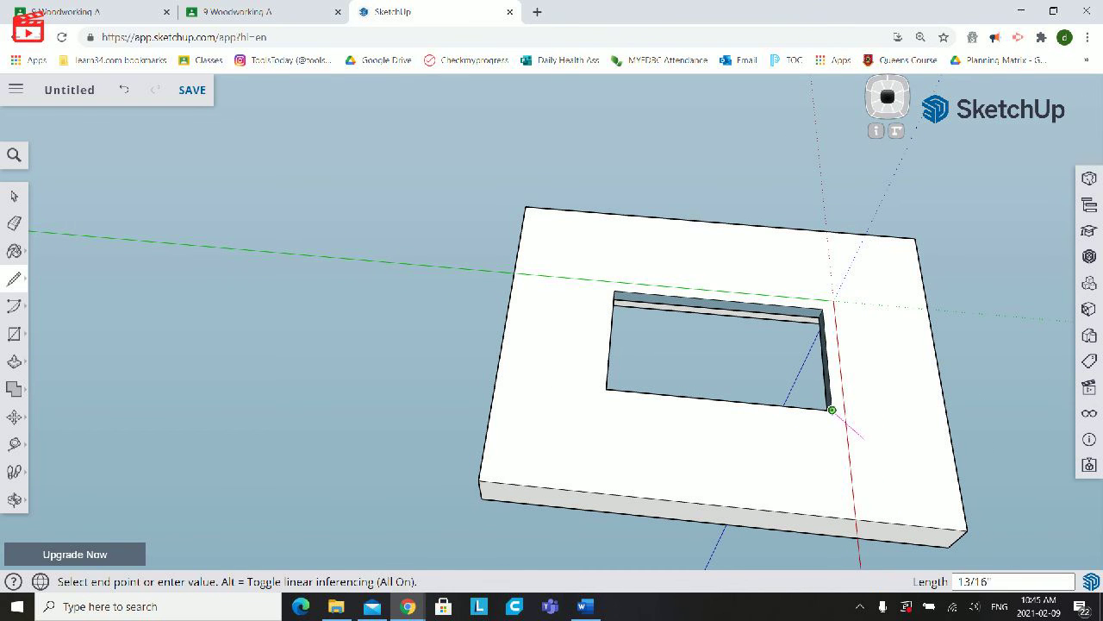
left_click(965, 528)
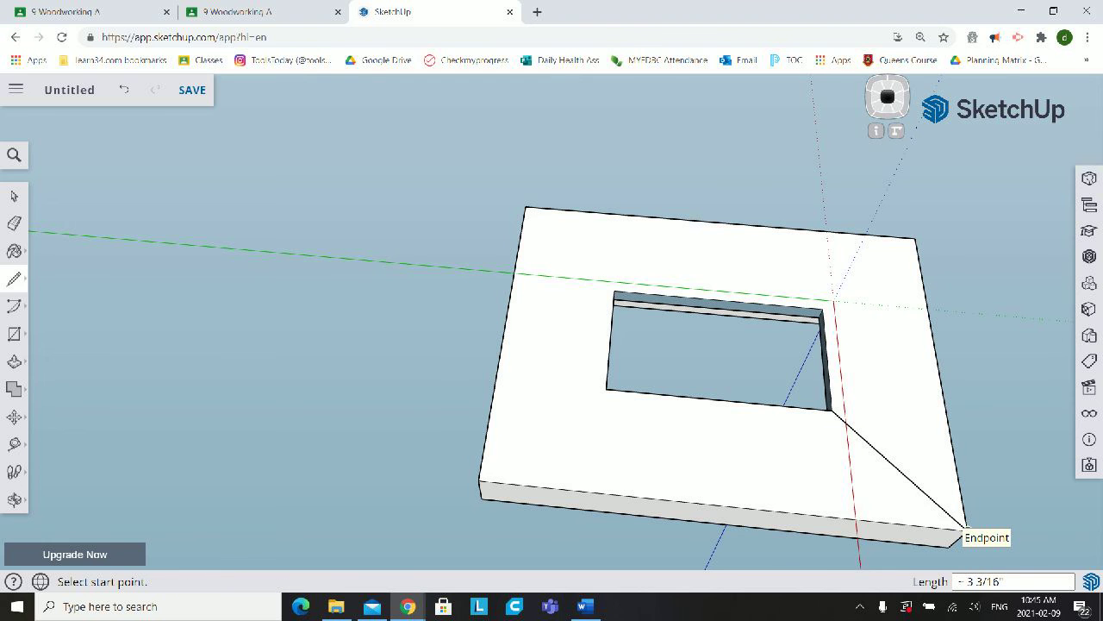
left_click(830, 304)
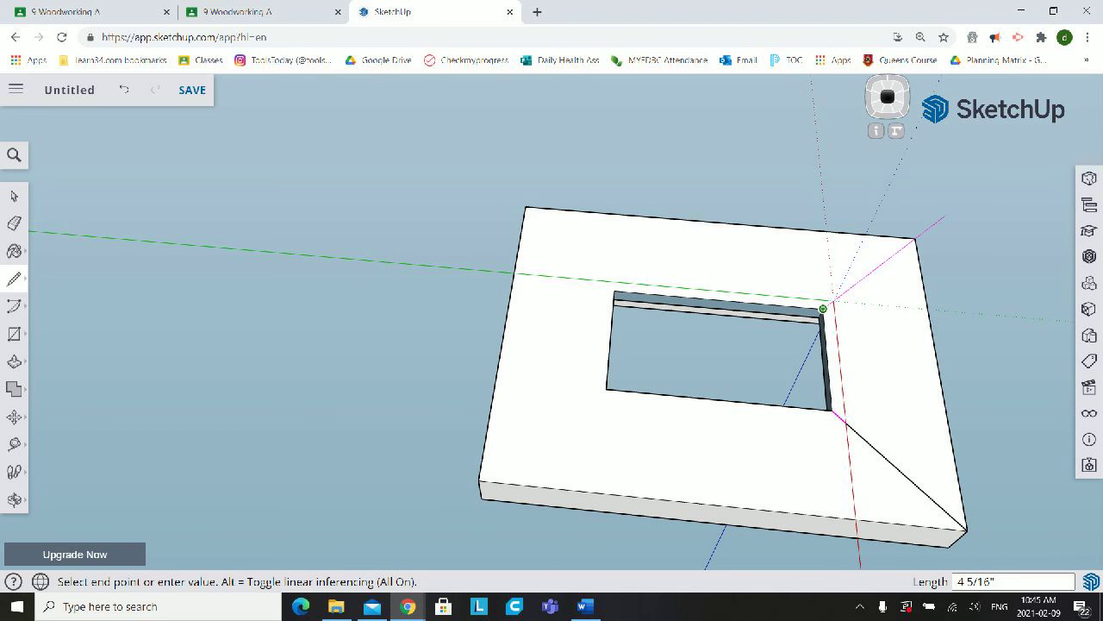
left_click(914, 238)
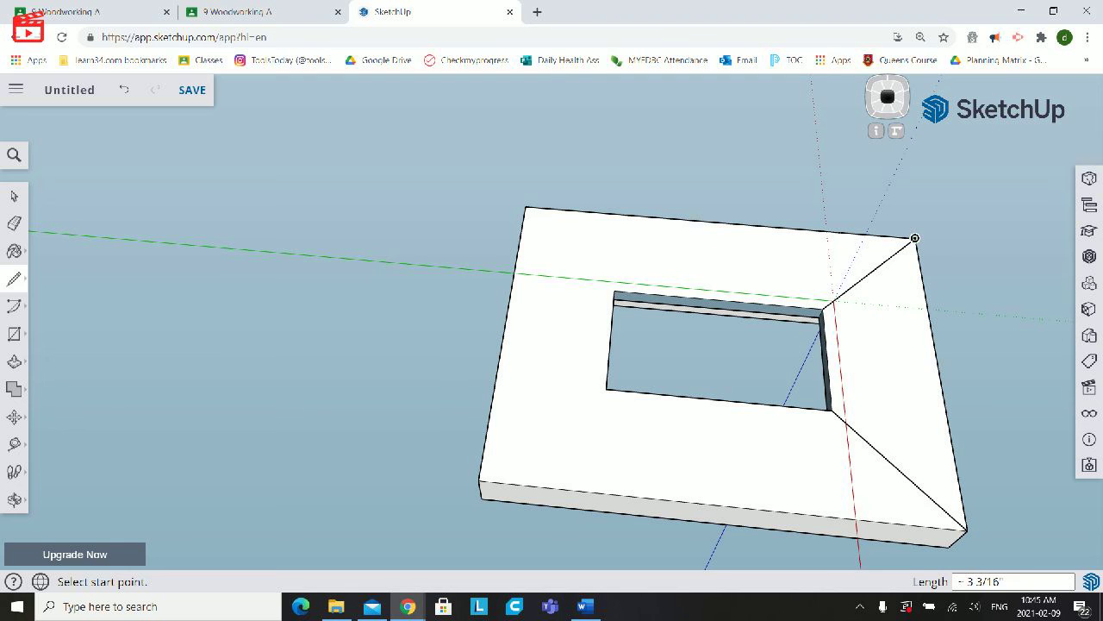
left_click(615, 290)
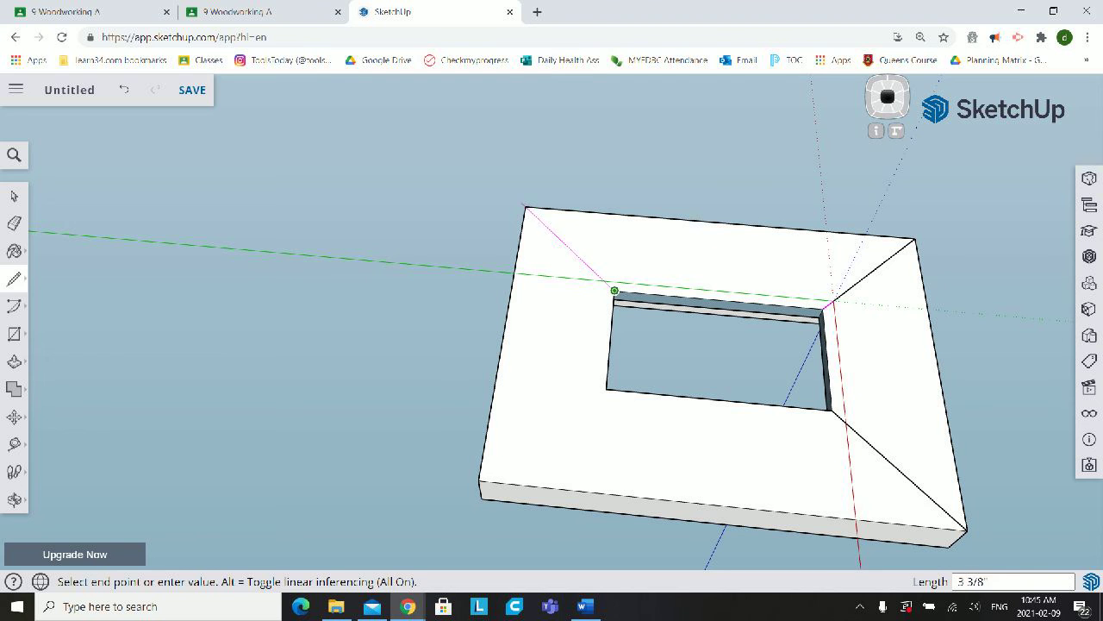
left_click(526, 206)
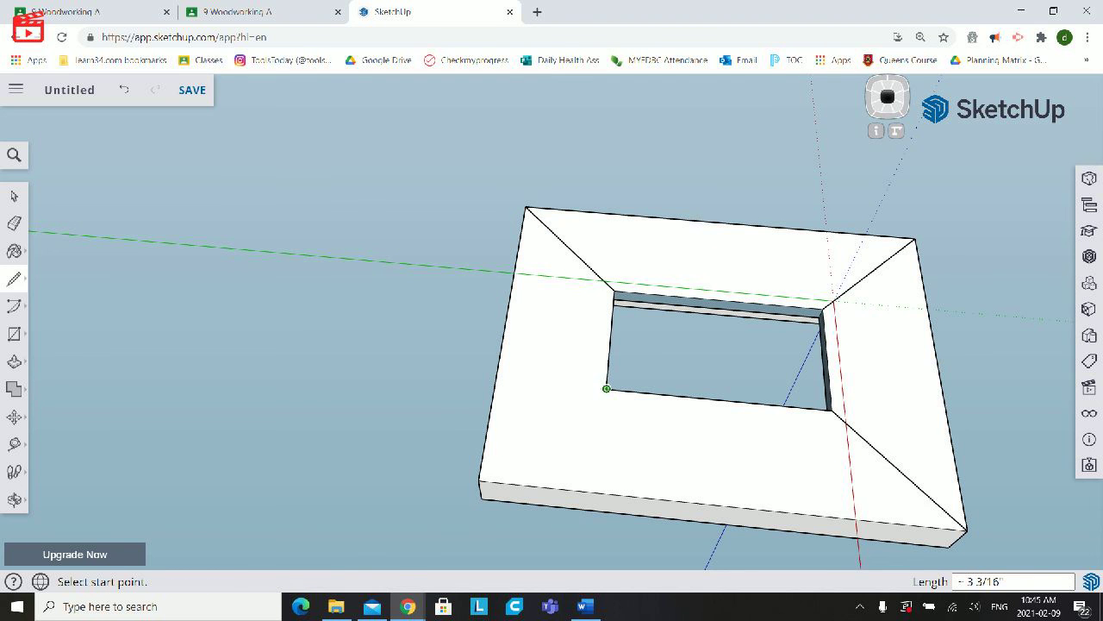
left_click(606, 388)
left_click(479, 480)
- From the midpoint of a vertical outer corner edge, draw a 1" horizontal centre line on one side face and a similar line on the adjoining face
left_click(14, 500)
middle_click_drag(496, 468, 536, 258)
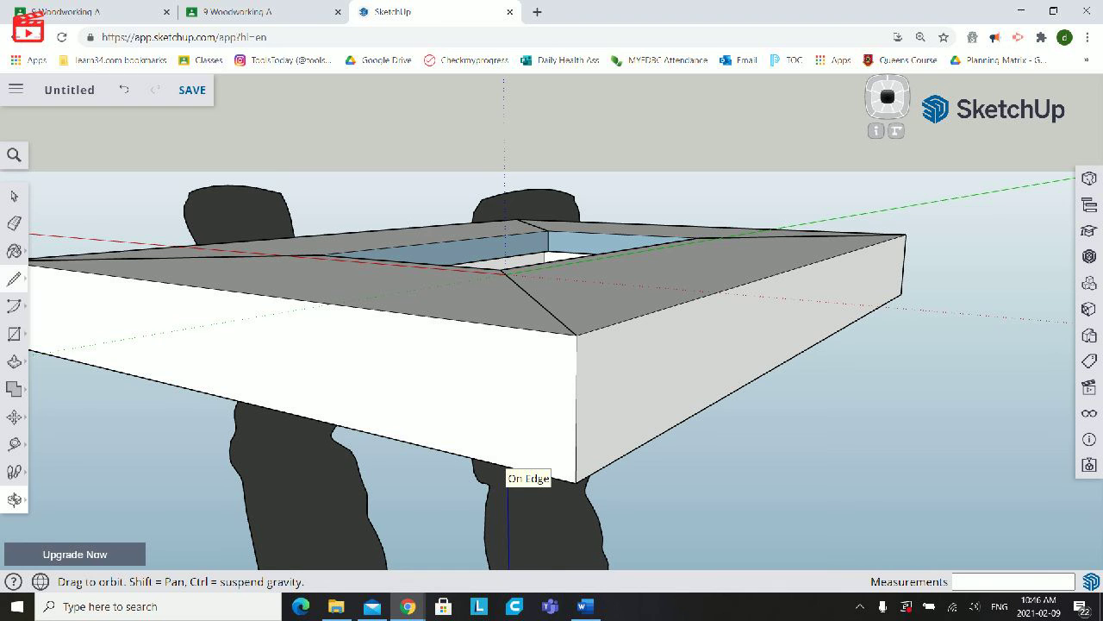
left_click(14, 278)
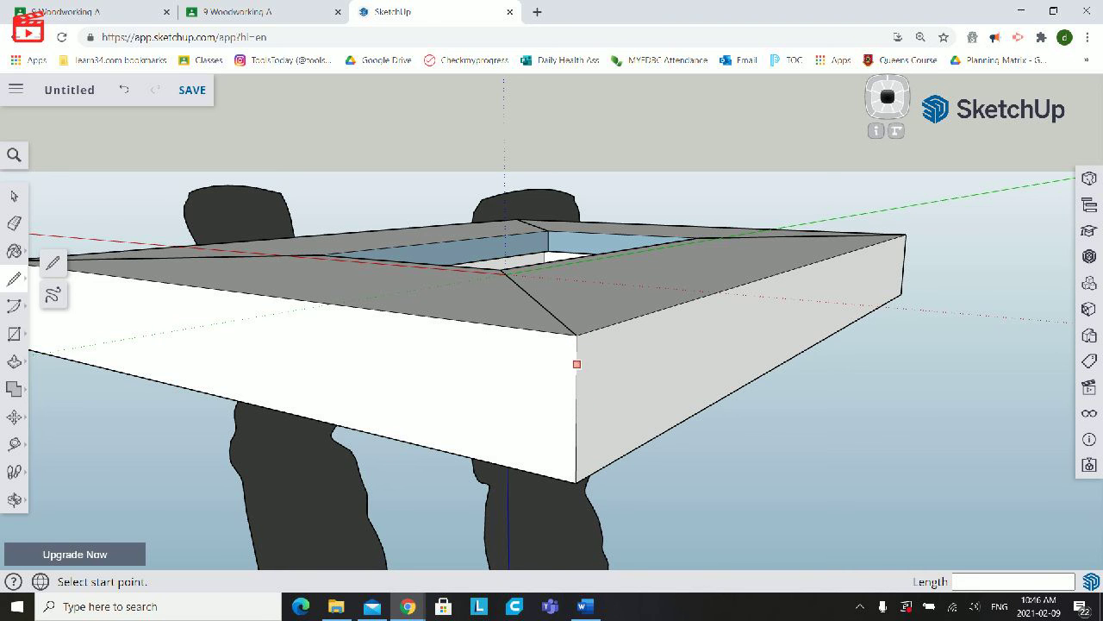
left_click(576, 411)
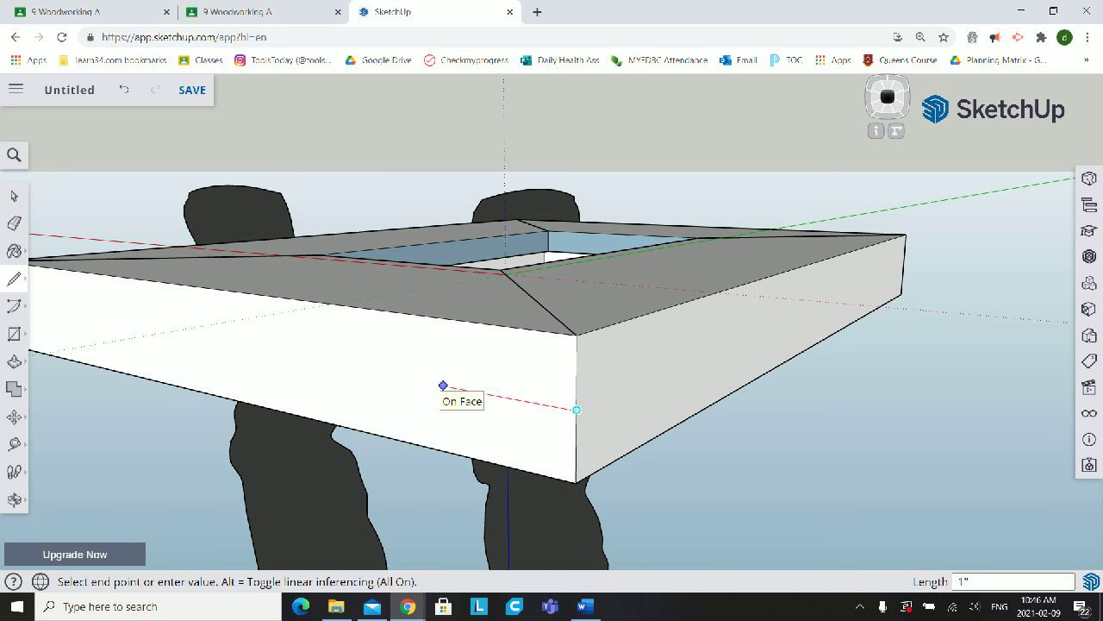
type("1")
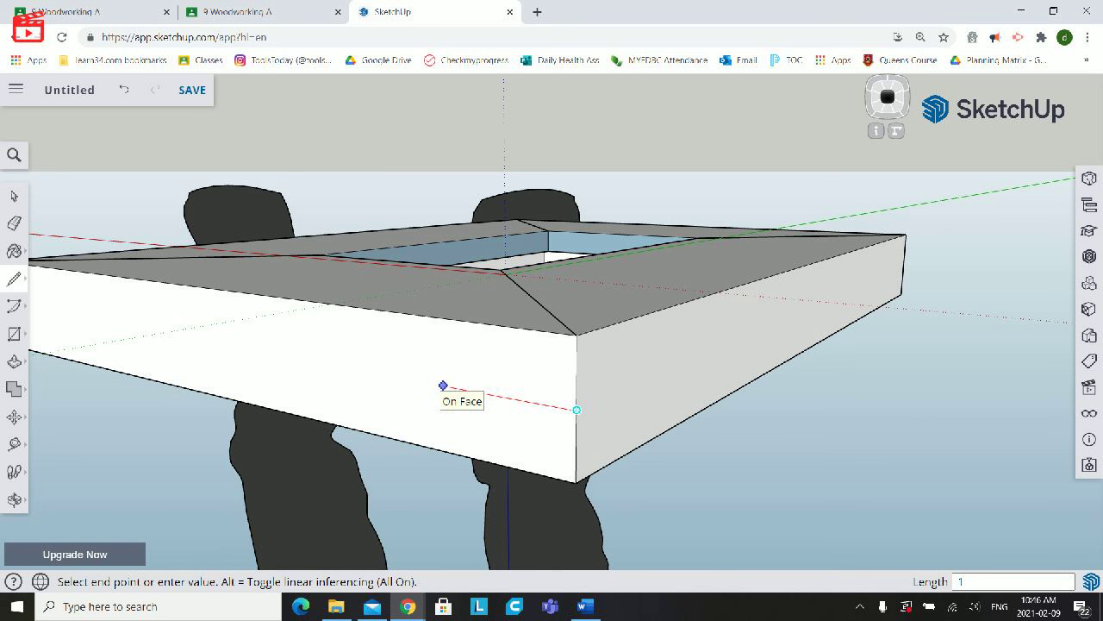
key("Return")
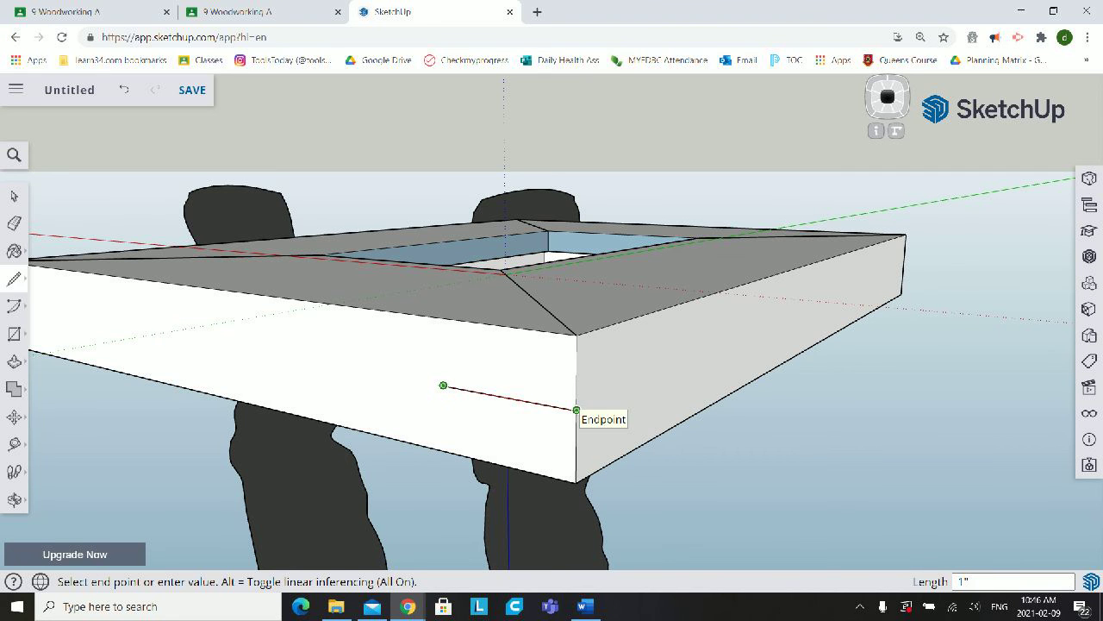
left_click(576, 409)
left_click(576, 409)
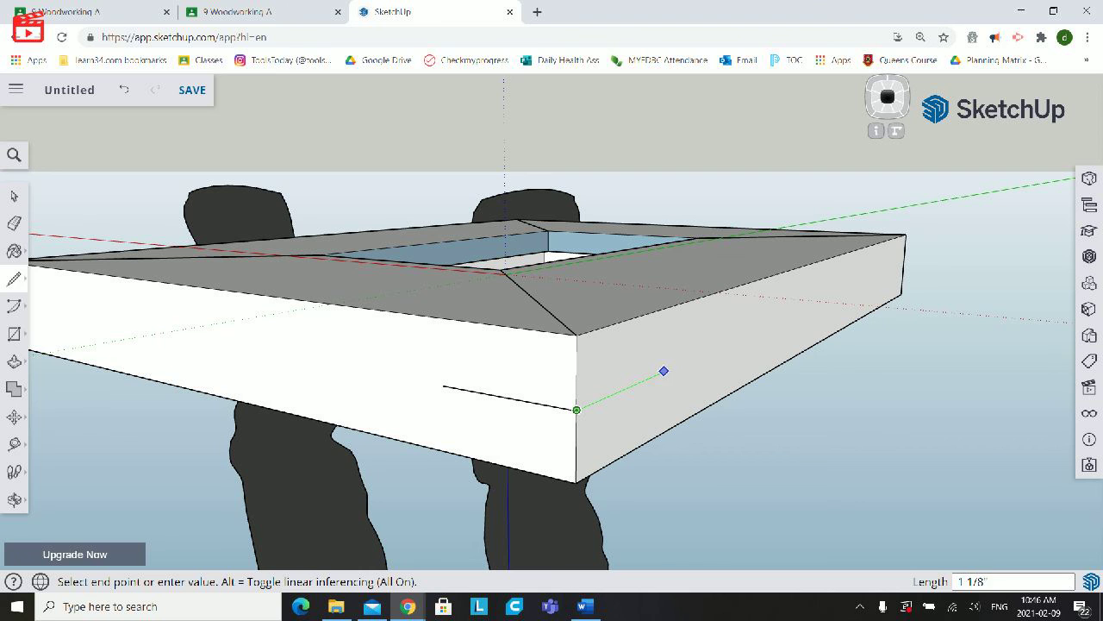
left_click(656, 375)
key("Escape")
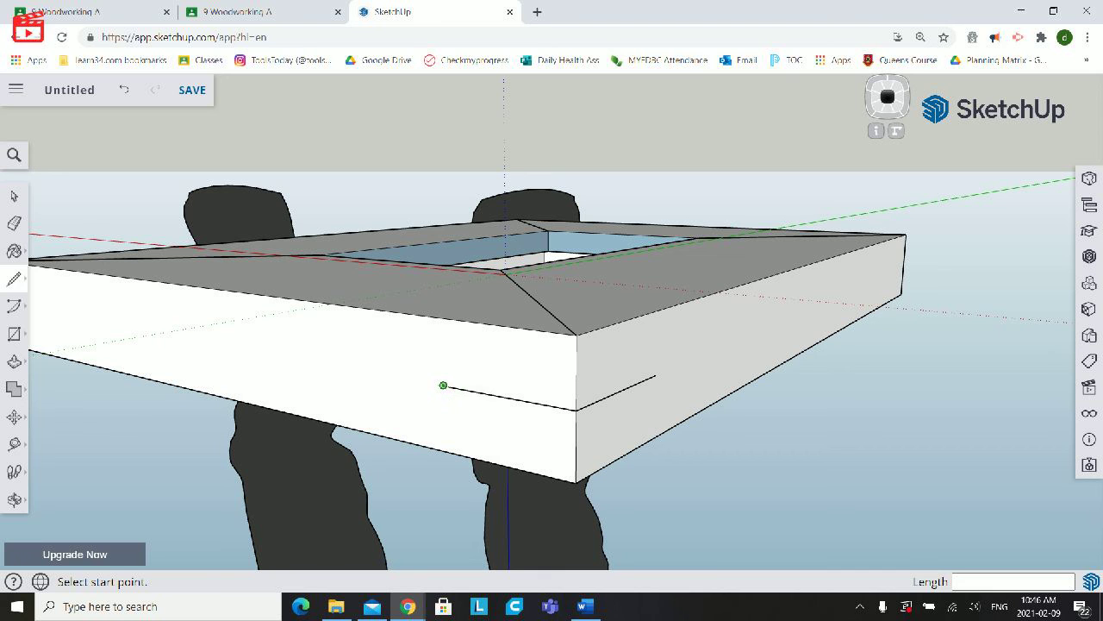
- Draw the upper half of the spline outline around the corner, about 1/8" above the centre lines on both side faces
left_click(443, 385)
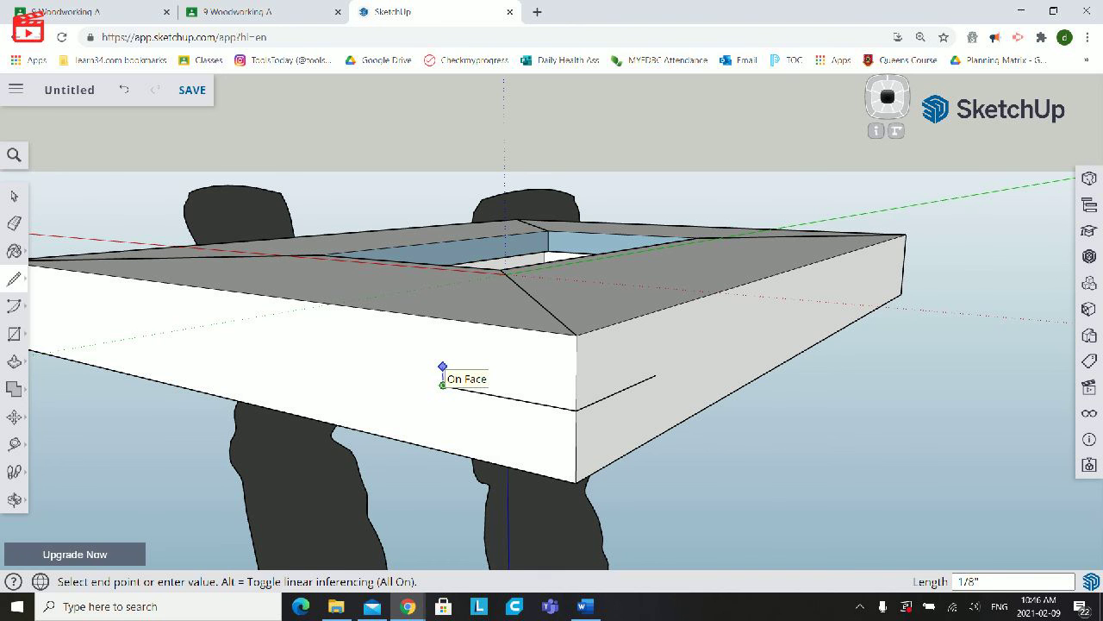
left_click(443, 366)
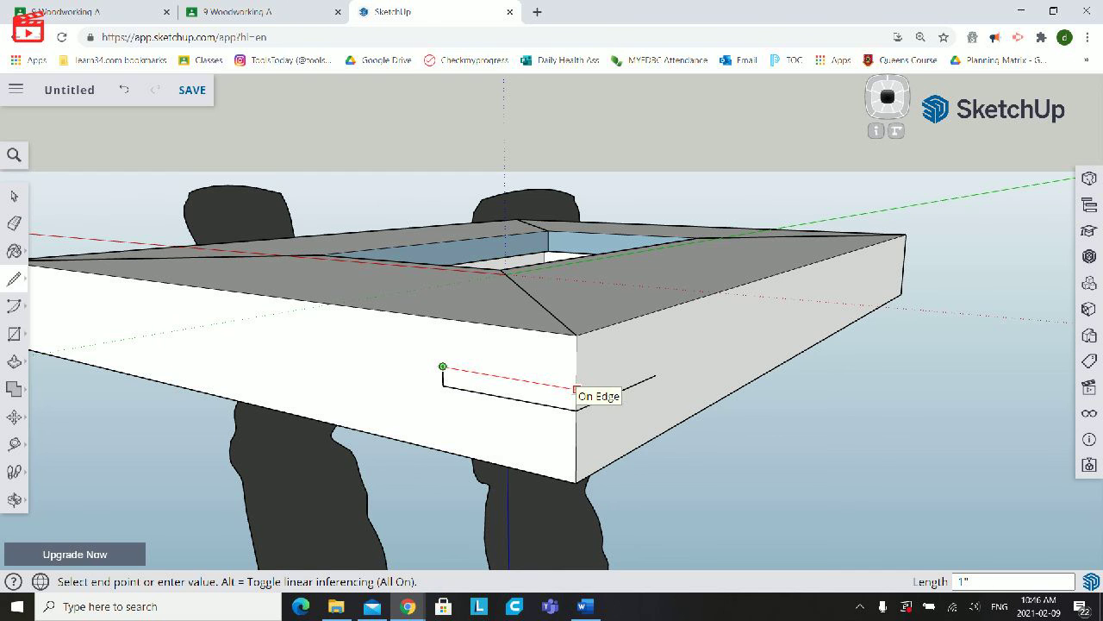
left_click(576, 388)
left_click(576, 389)
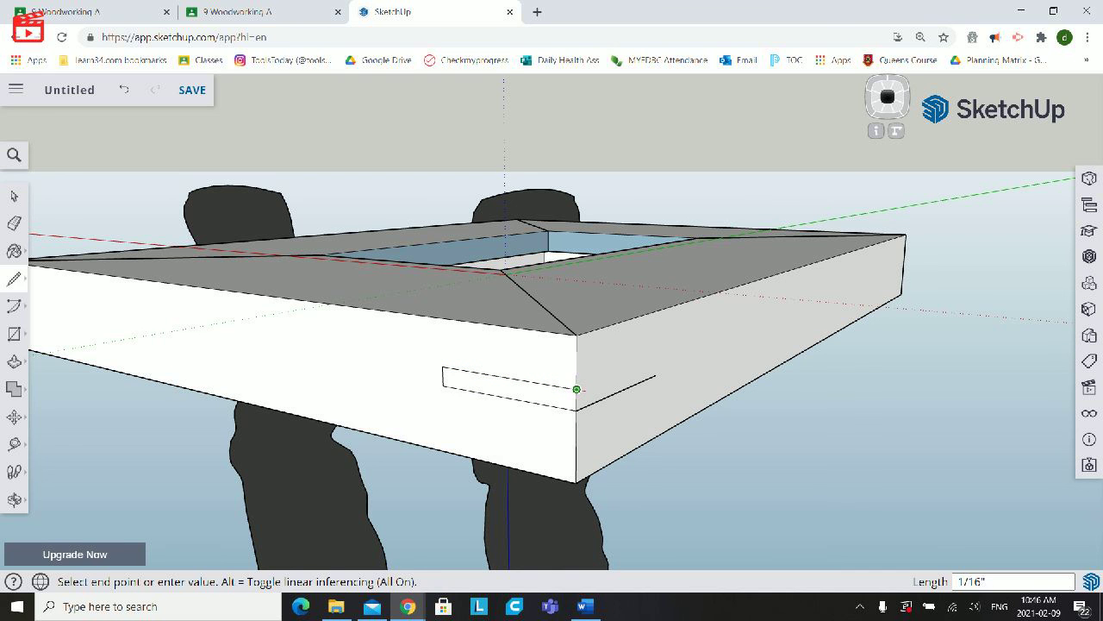
left_click(656, 374)
- Draw the lower half of the spline outline around the corner, about 1/8" below the centre lines, closing it on both side faces
left_click(656, 374)
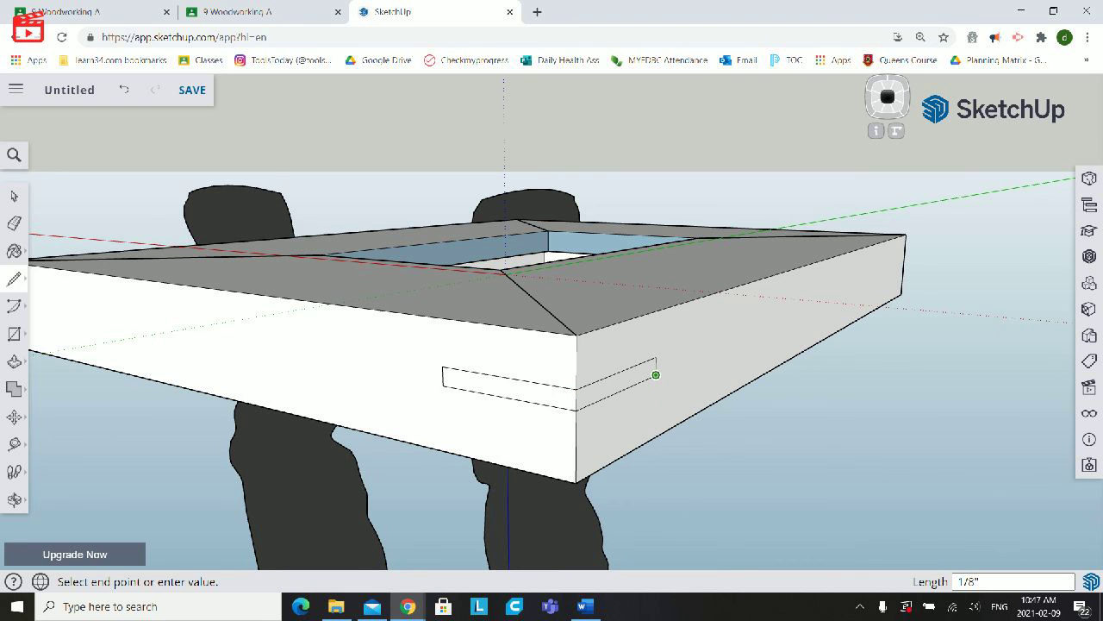
left_click(655, 393)
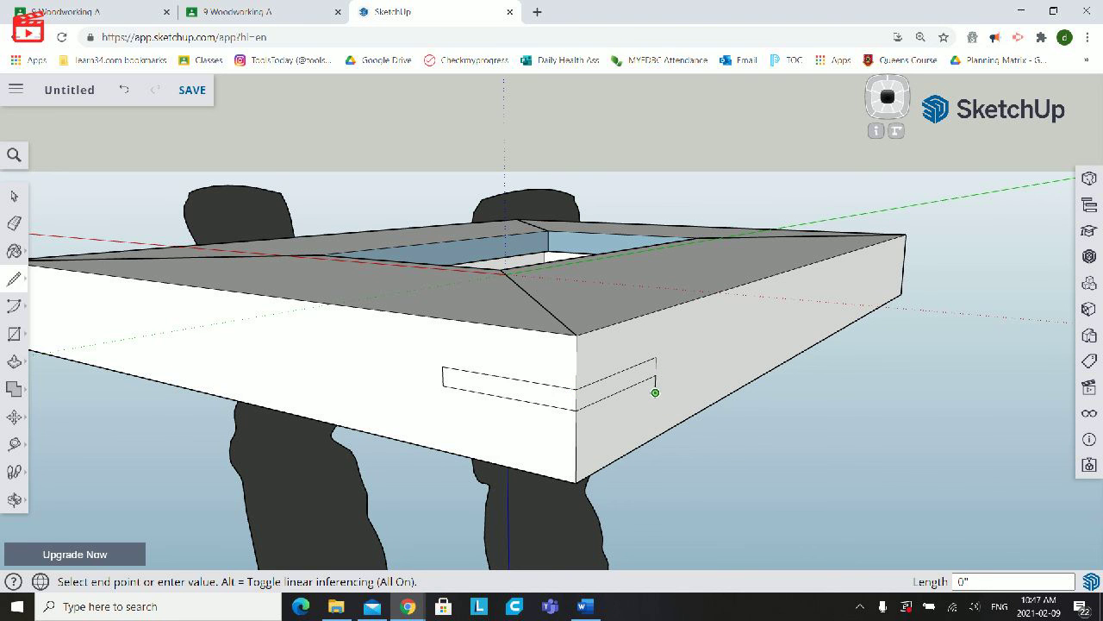
left_click(576, 431)
left_click(576, 431)
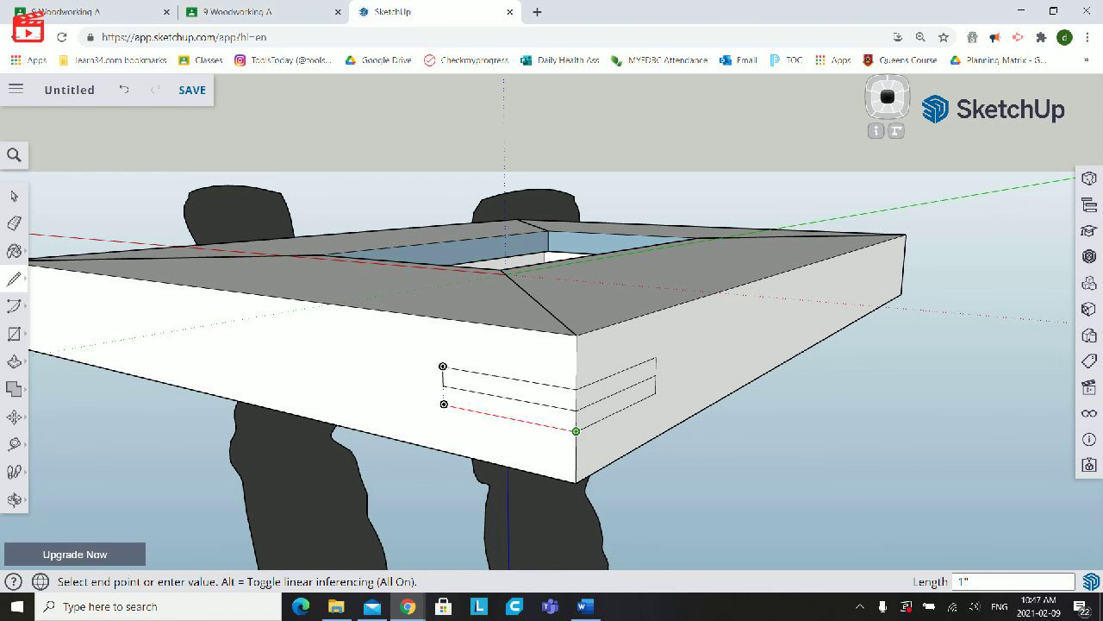
left_click(444, 404)
left_click(443, 393)
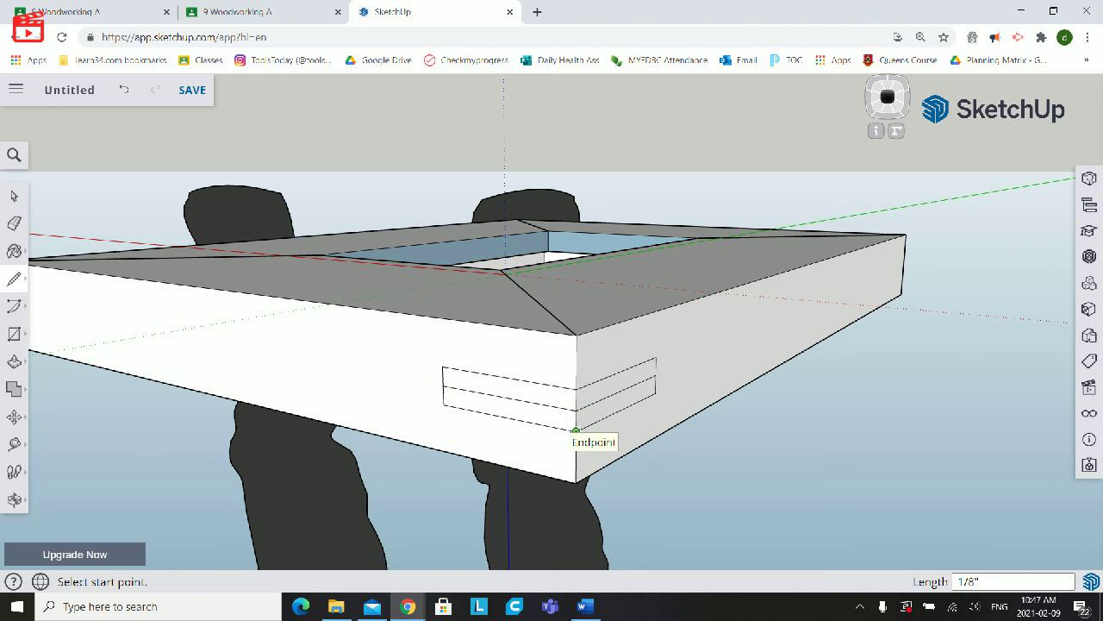
- Delete the two centre lines inside the corner outline, leaving one open rectangle on each side face
key("space")
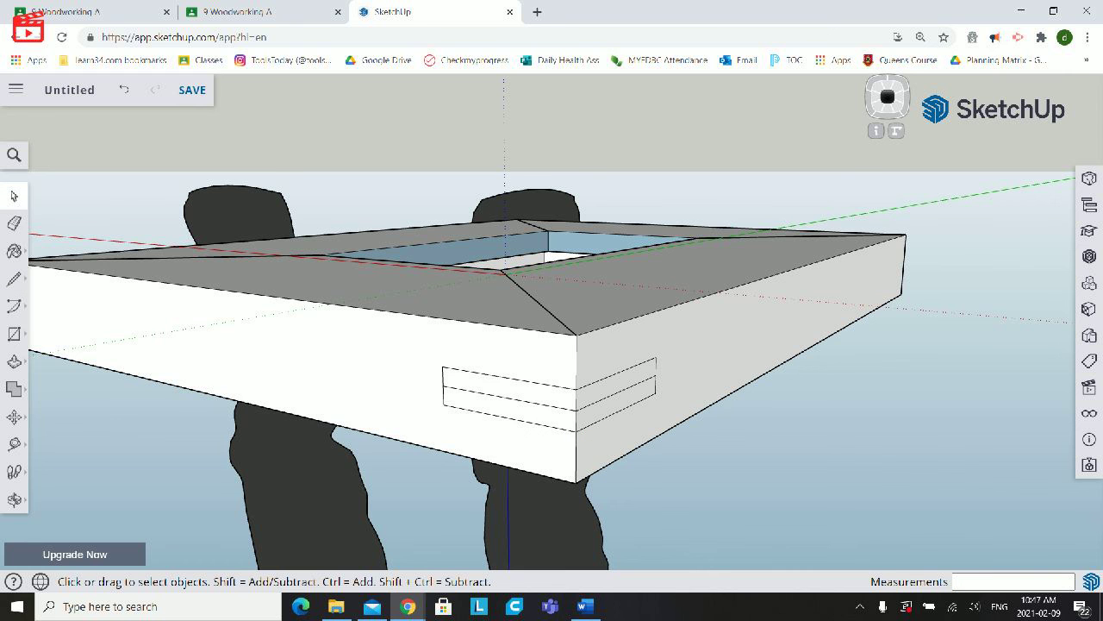
left_click(518, 400)
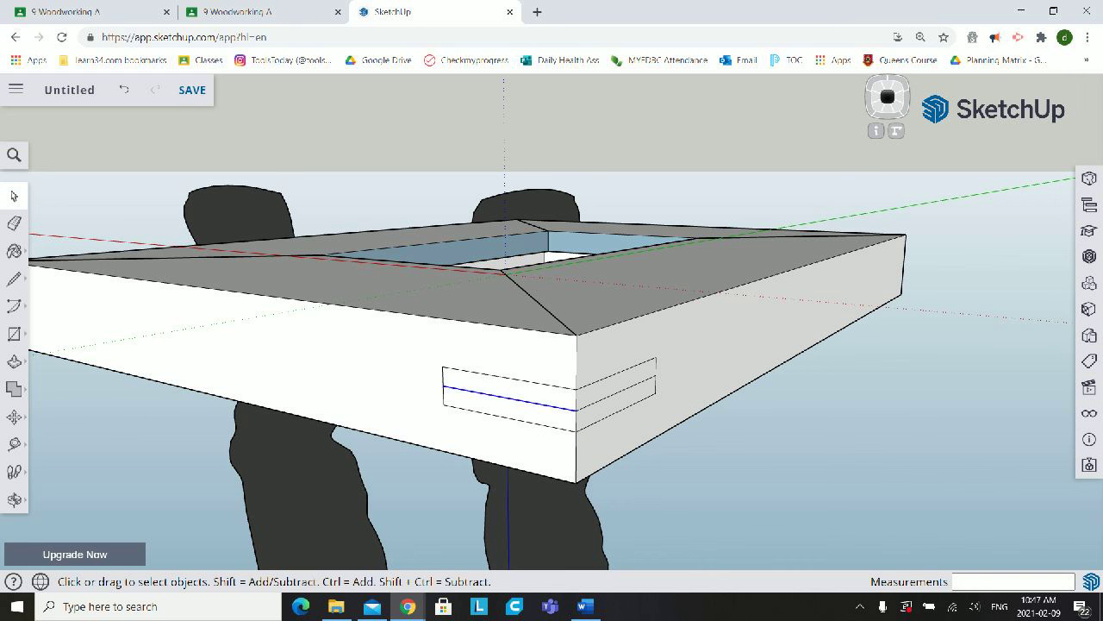
key("Delete")
left_click(615, 394)
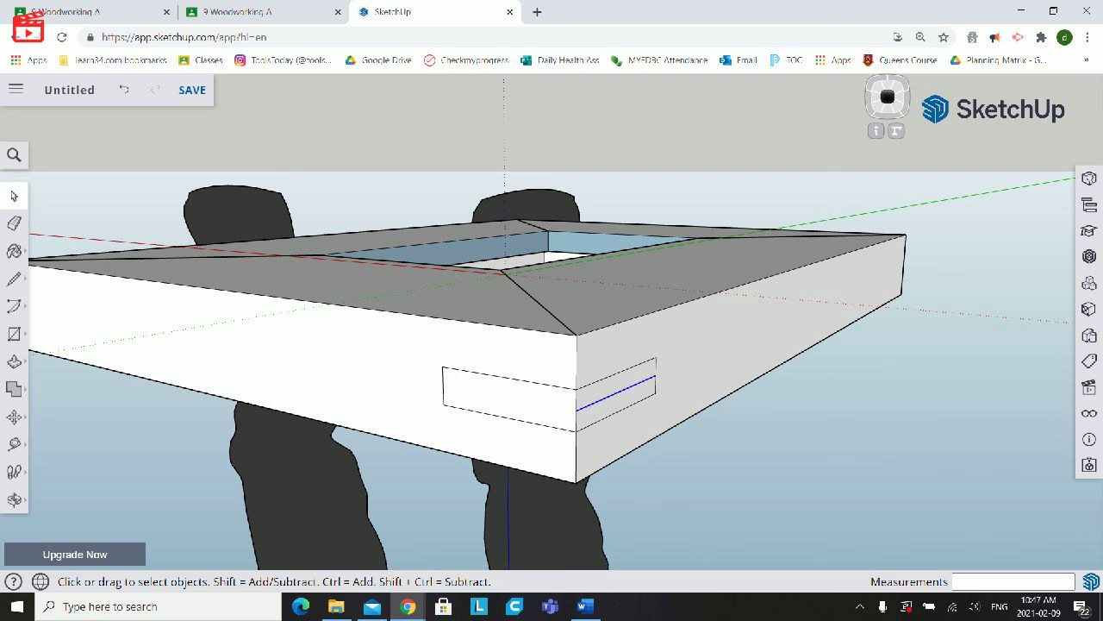
key("Delete")
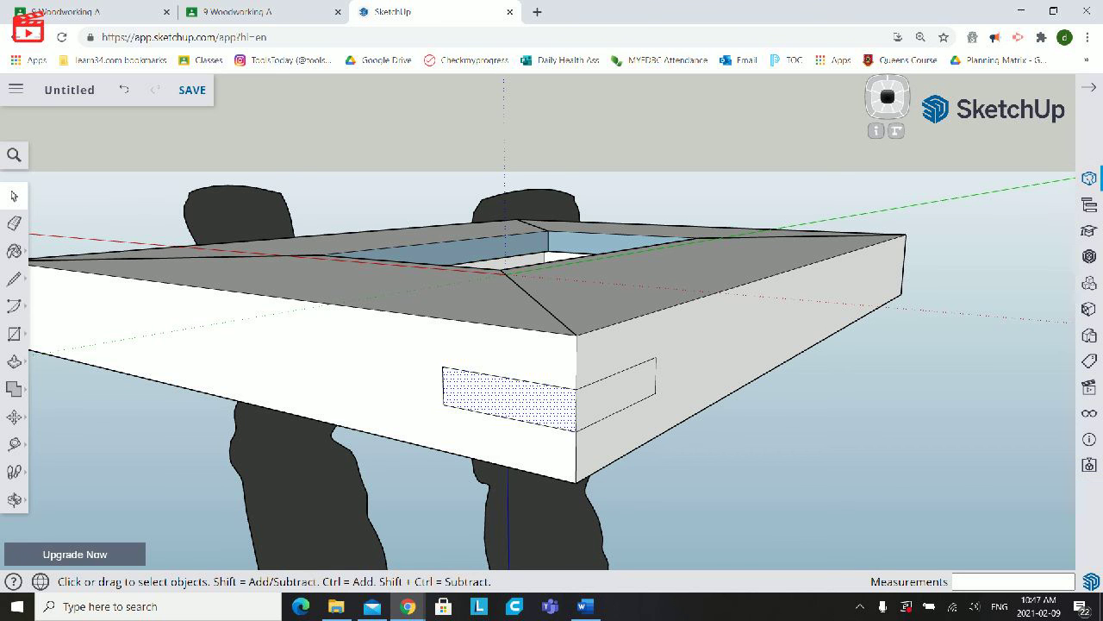
- Bring up the model's in-use material swatches for painting and dismiss the 3D Warehouse browser
left_click(1088, 204)
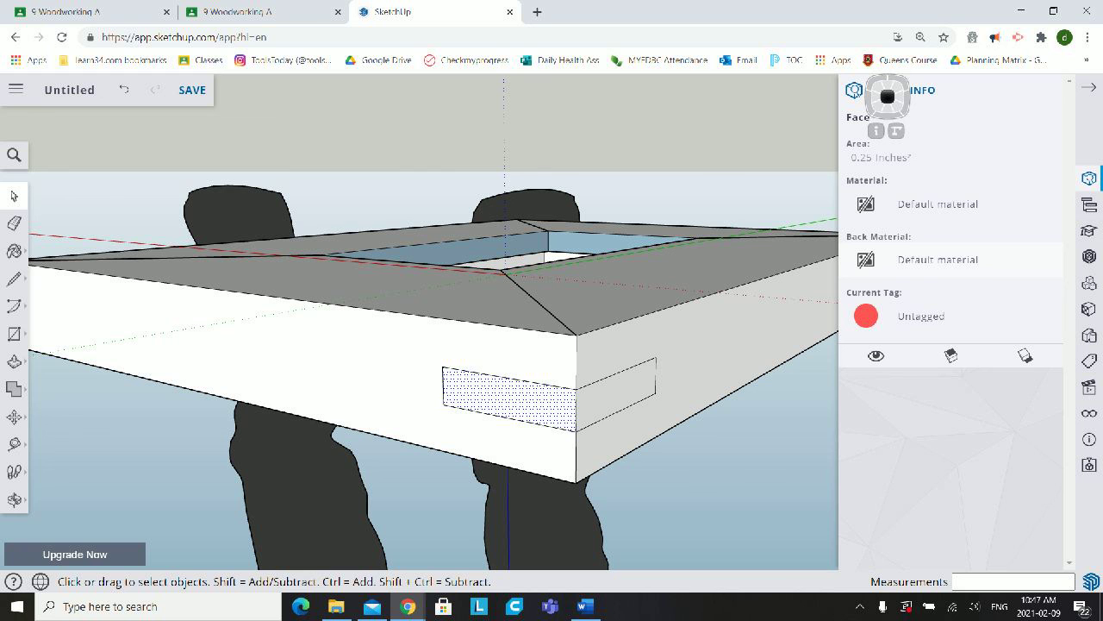
left_click(1089, 230)
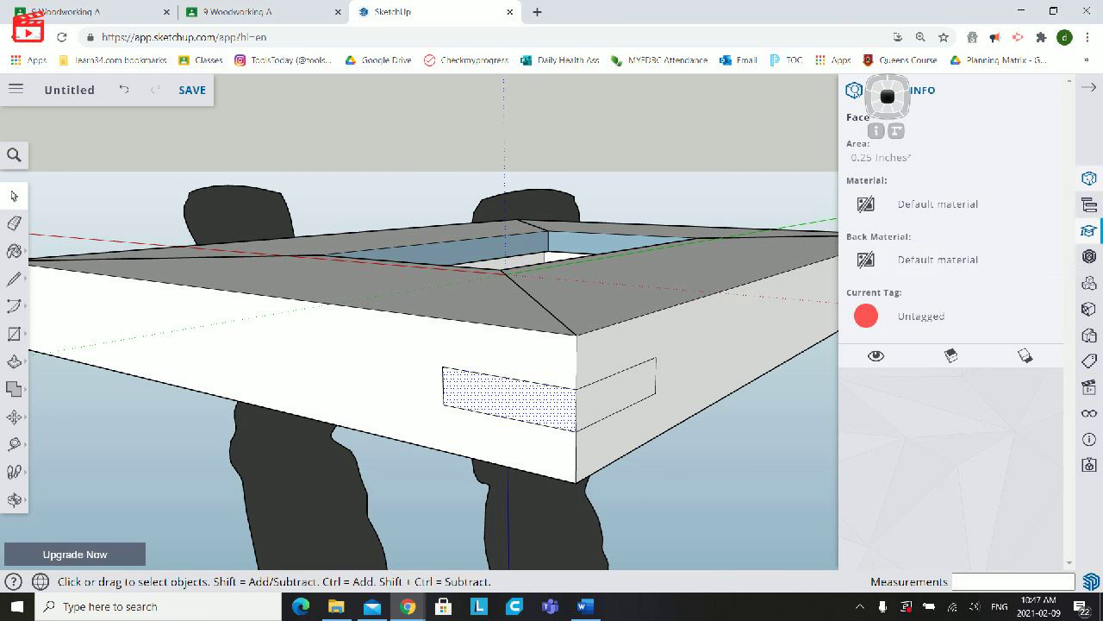
left_click(1089, 256)
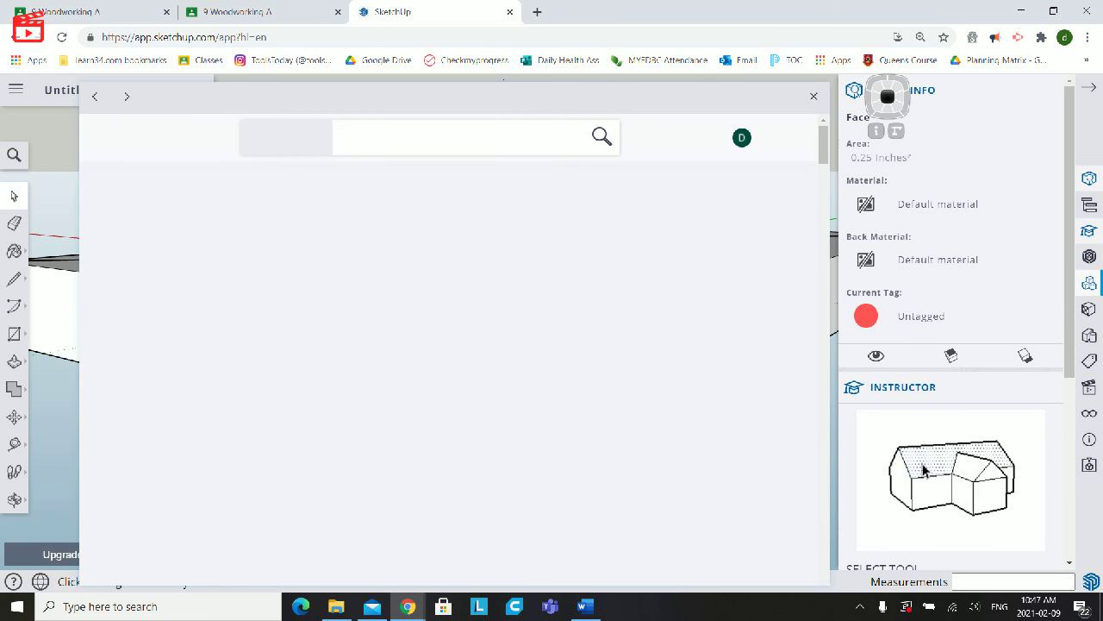
left_click(1089, 283)
left_click(1090, 309)
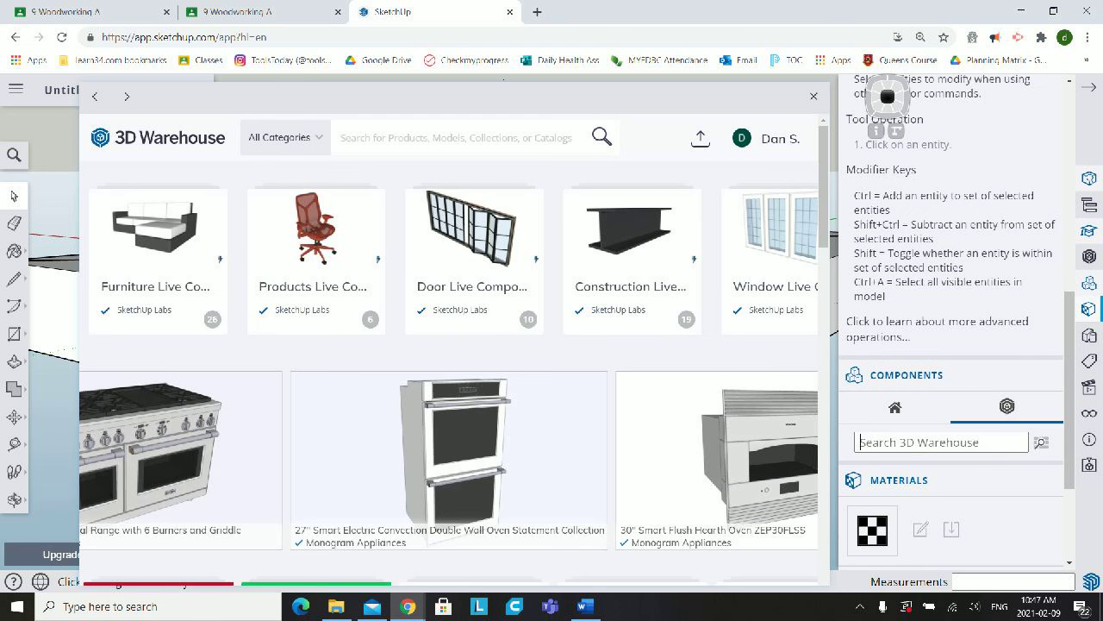
left_click(1089, 335)
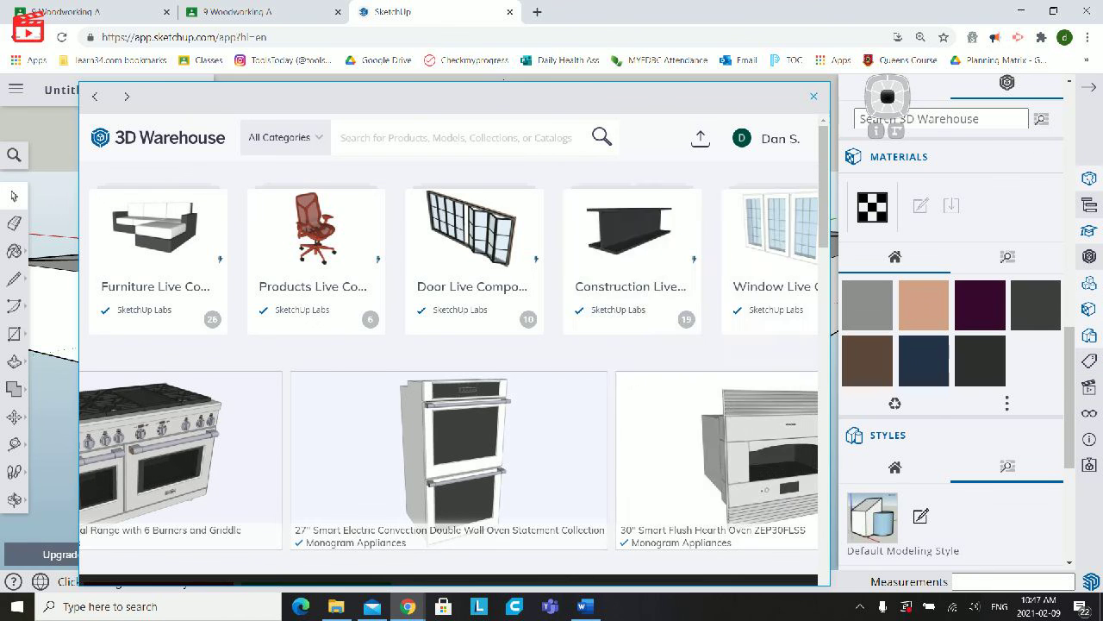
left_click(814, 96)
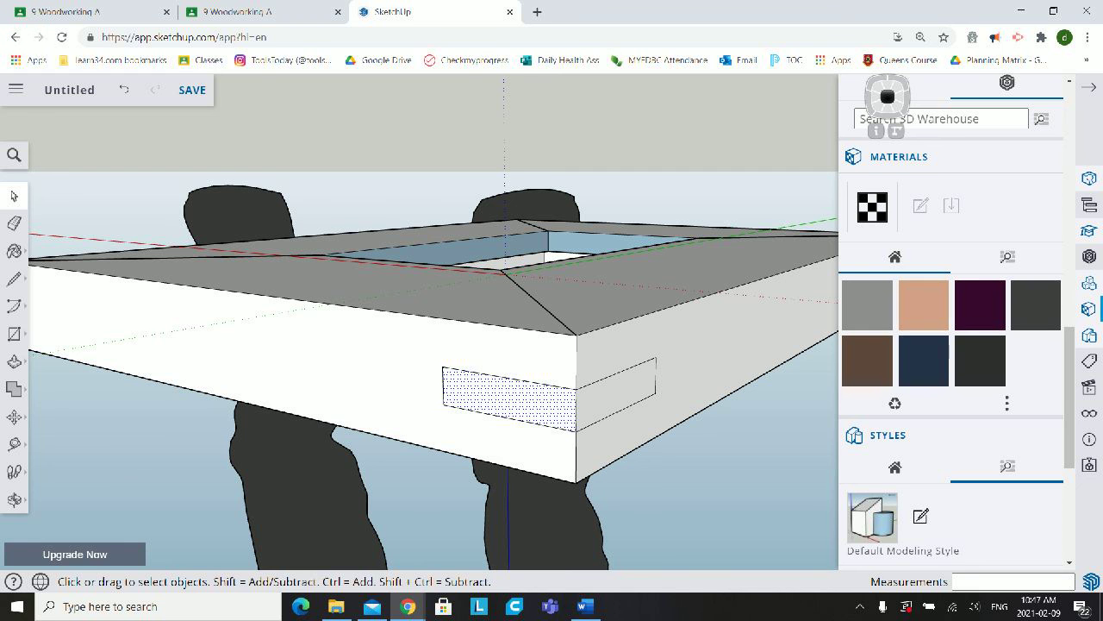
- Paint both rectangles of the corner spline outline with the dark purple Helen_Blouse material, leaving the surrounding side faces unpainted
left_click(980, 305)
left_click(518, 400)
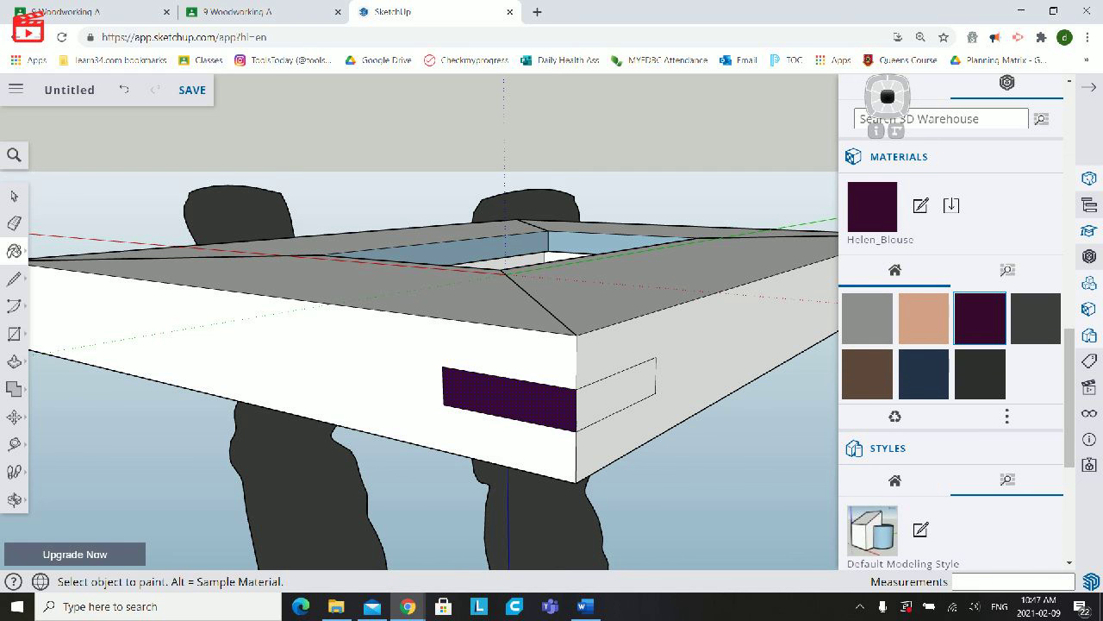
left_click(610, 396)
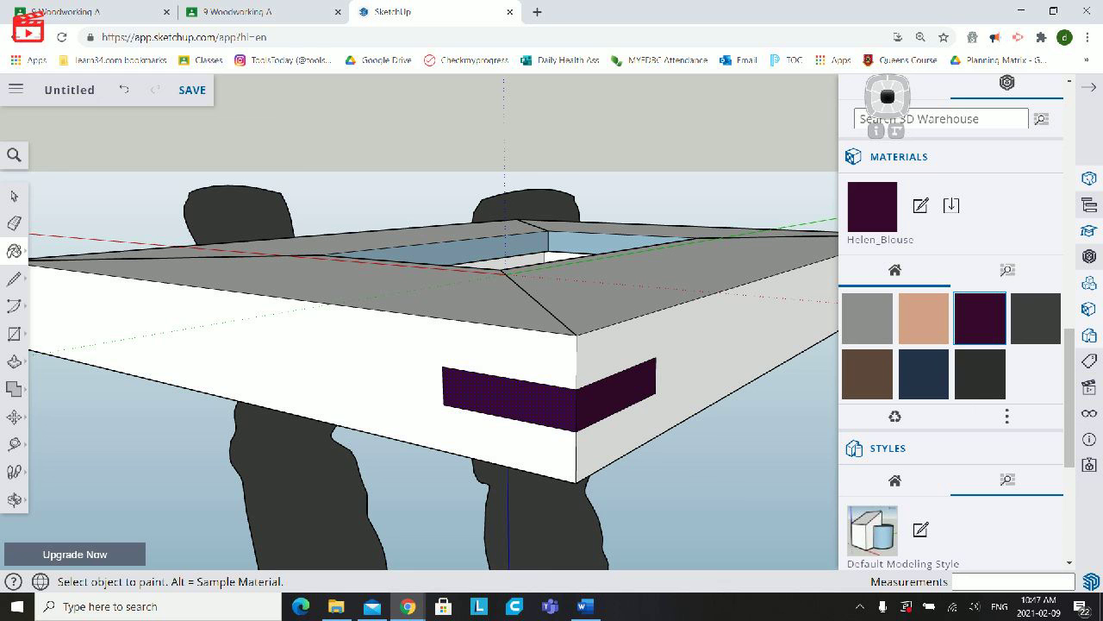
left_click(678, 368)
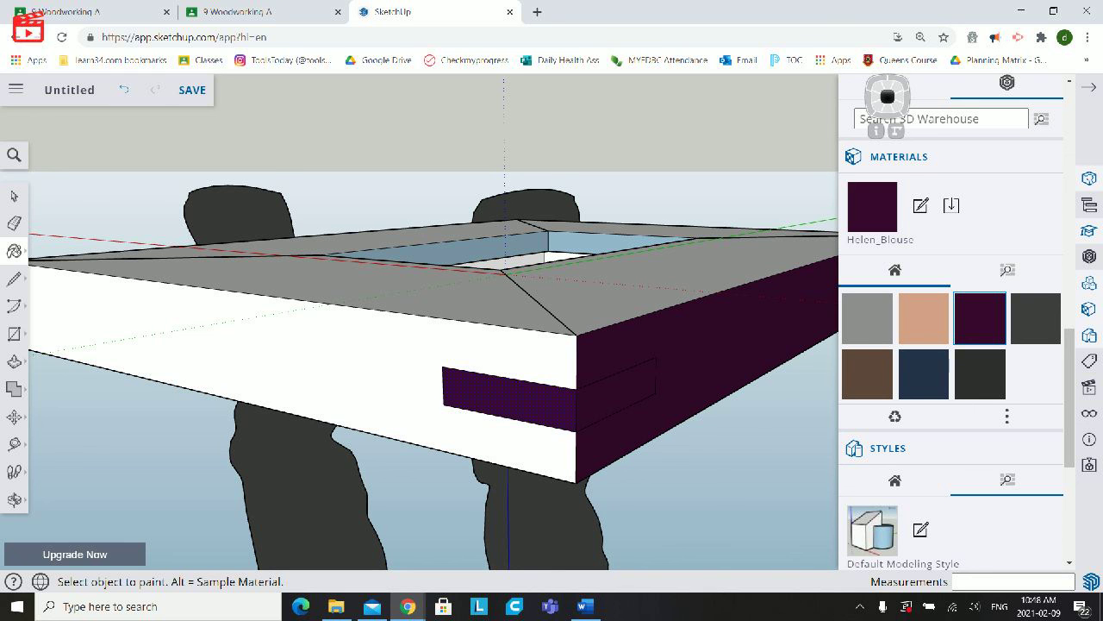
key("ctrl+z")
- From the midpoint of the next unmarked vertical corner edge, draw a 1" horizontal centre line on each of its two side faces
mouse_move(655, 371)
middle_mouse_down()
mouse_move(370, 362)
mouse_move(336, 267)
mouse_move(431, 173)
mouse_move(543, 258)
mouse_move(577, 370)
mouse_move(370, 285)
mouse_move(336, 246)
mouse_move(483, 228)
mouse_move(490, 241)
middle_mouse_up()
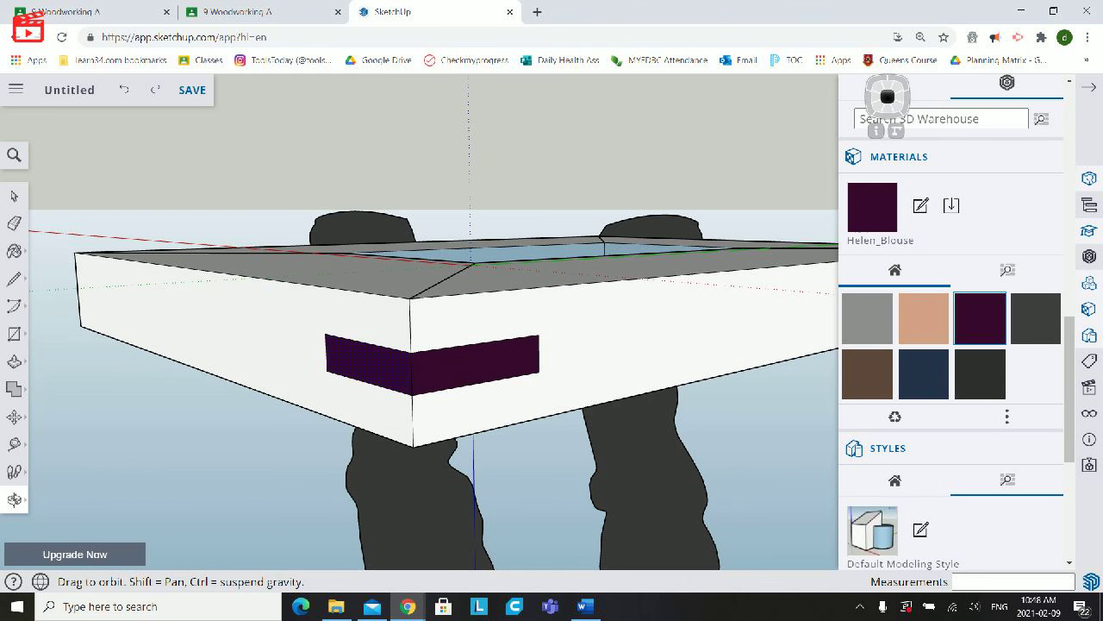
scroll(694, 307, "up", 3)
scroll(694, 307, "down", 7)
mouse_move(690, 307)
middle_mouse_down()
mouse_move(526, 319)
mouse_move(505, 311)
mouse_move(392, 349)
mouse_move(367, 343)
middle_mouse_up()
mouse_move(711, 418)
left_mouse_down()
mouse_move(605, 466)
mouse_move(705, 380)
mouse_move(694, 346)
mouse_move(664, 373)
left_mouse_up()
scroll(605, 467, "up", 4)
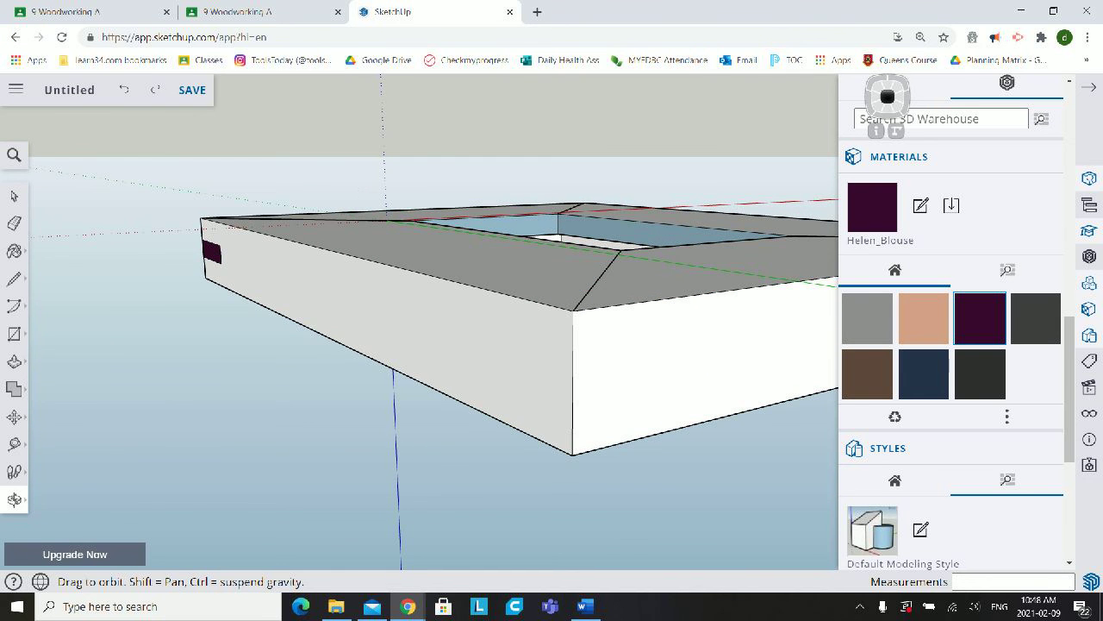
key("l")
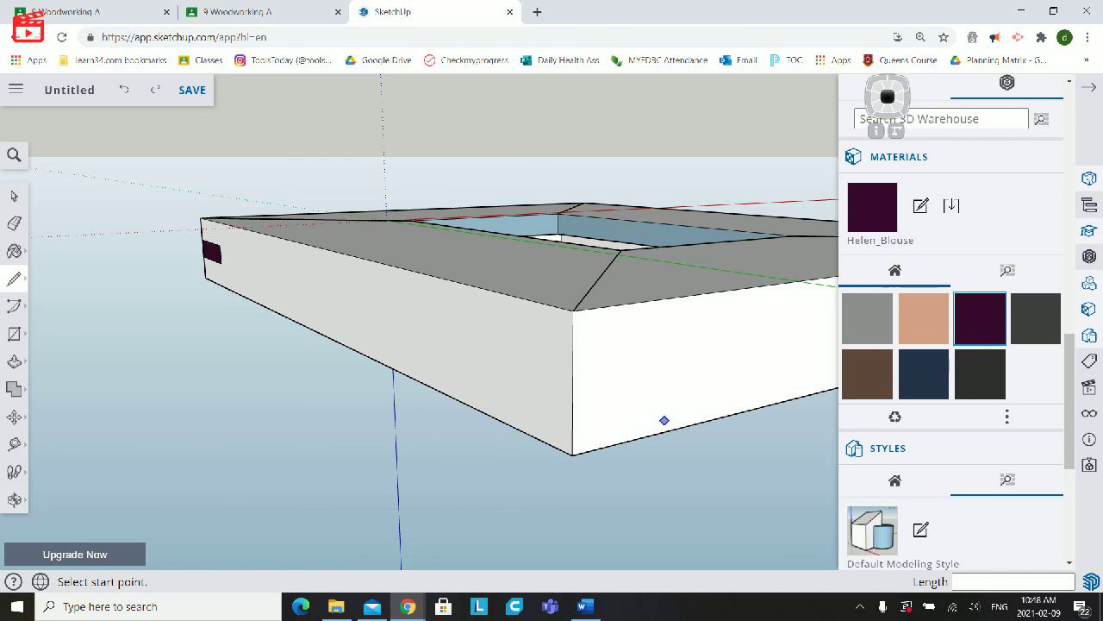
left_click(572, 384)
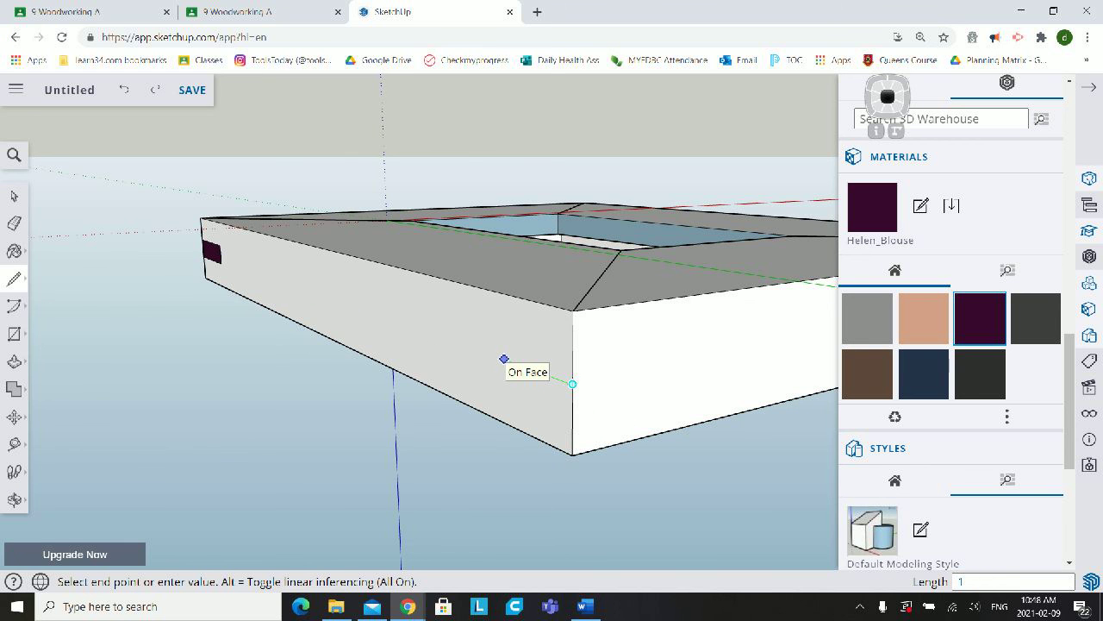
key("Return")
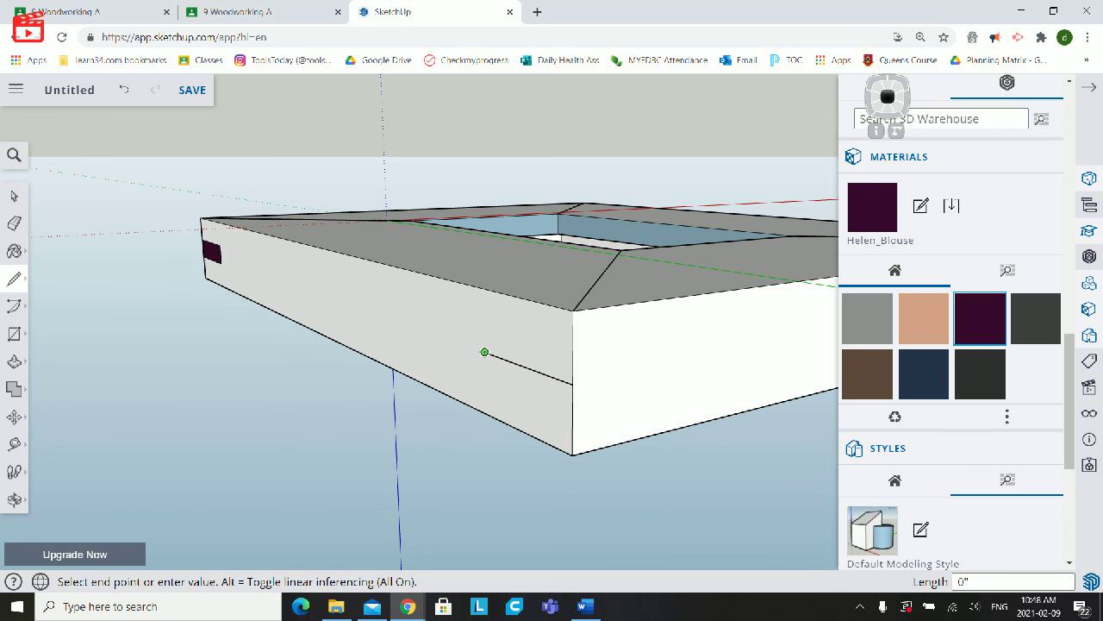
left_click(573, 383)
left_click(573, 383)
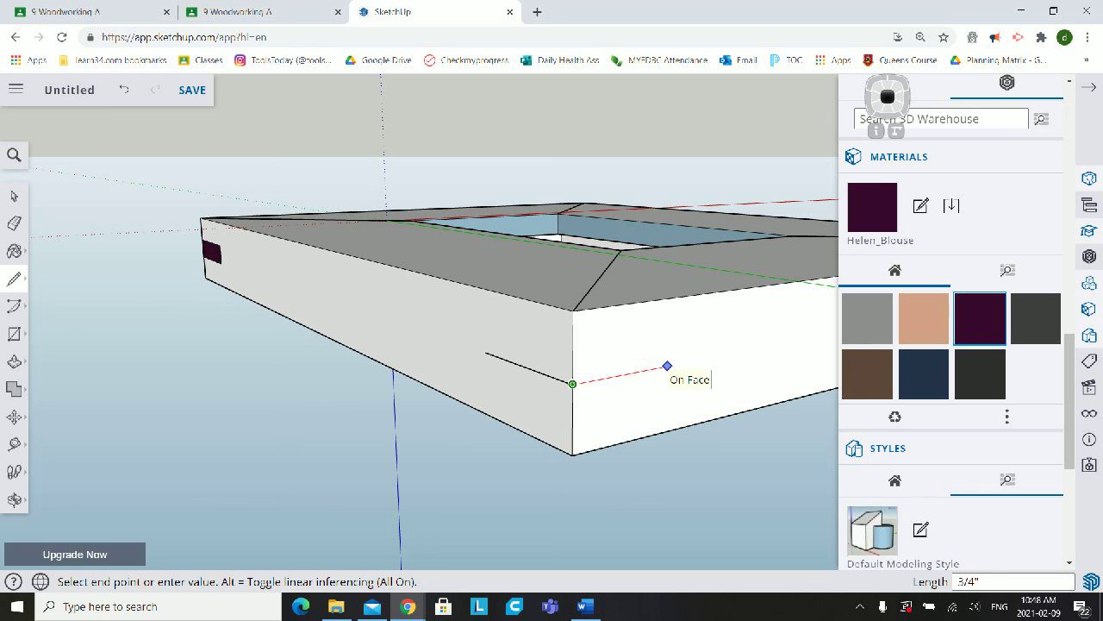
left_click(674, 364)
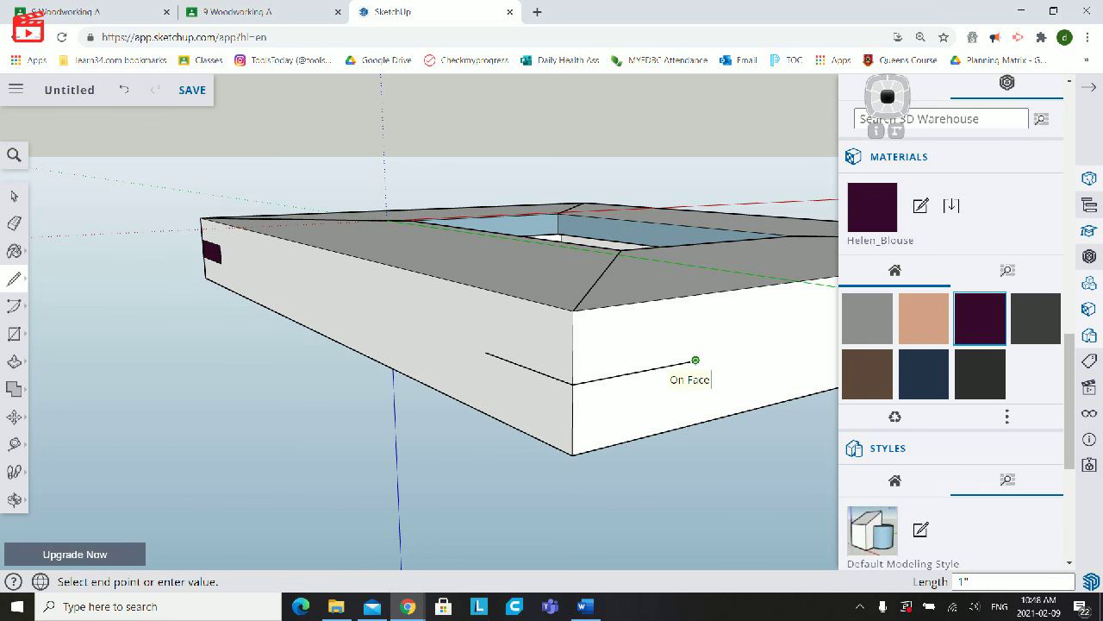
- Draw the upper half of the second corner's spline outline, about 1/8" above the centre lines on both side faces
left_click(696, 360)
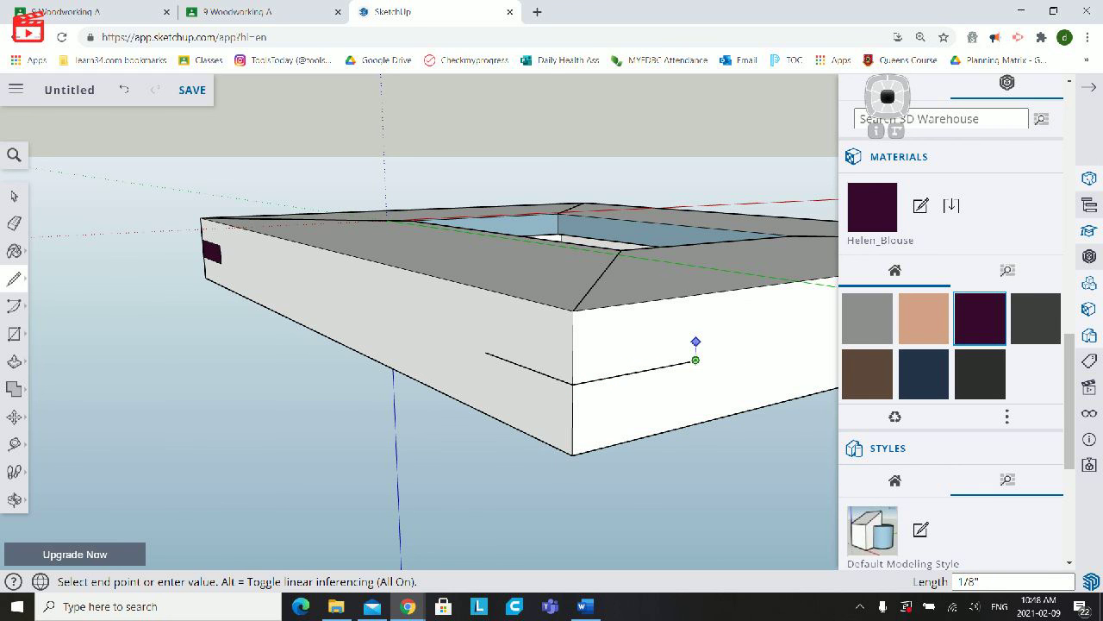
left_click(696, 342)
left_click(572, 362)
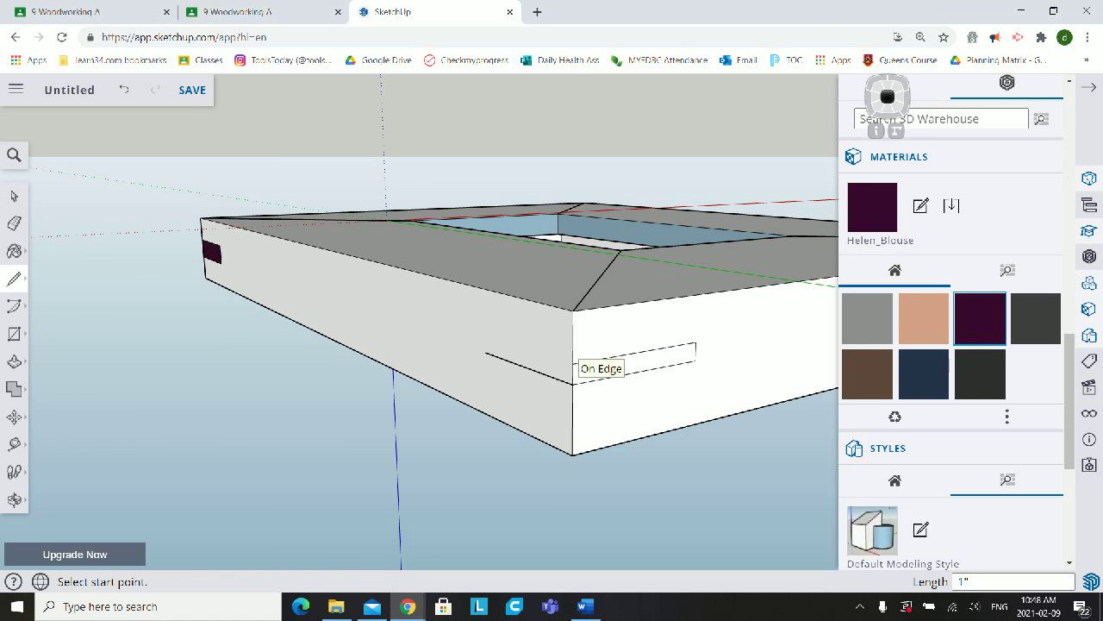
left_click(572, 363)
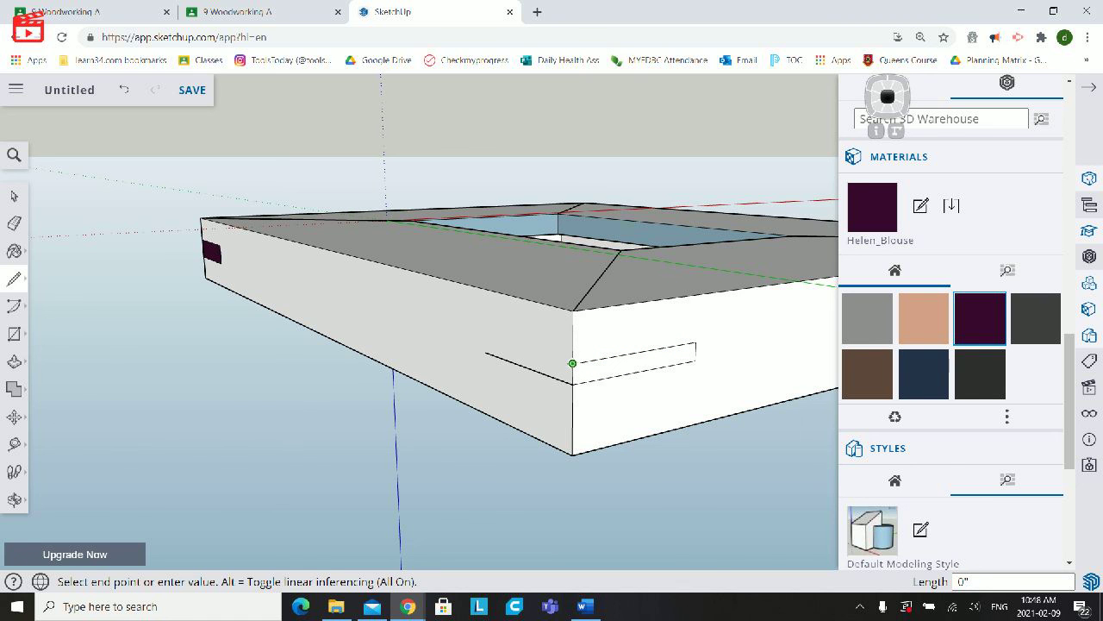
left_click(485, 334)
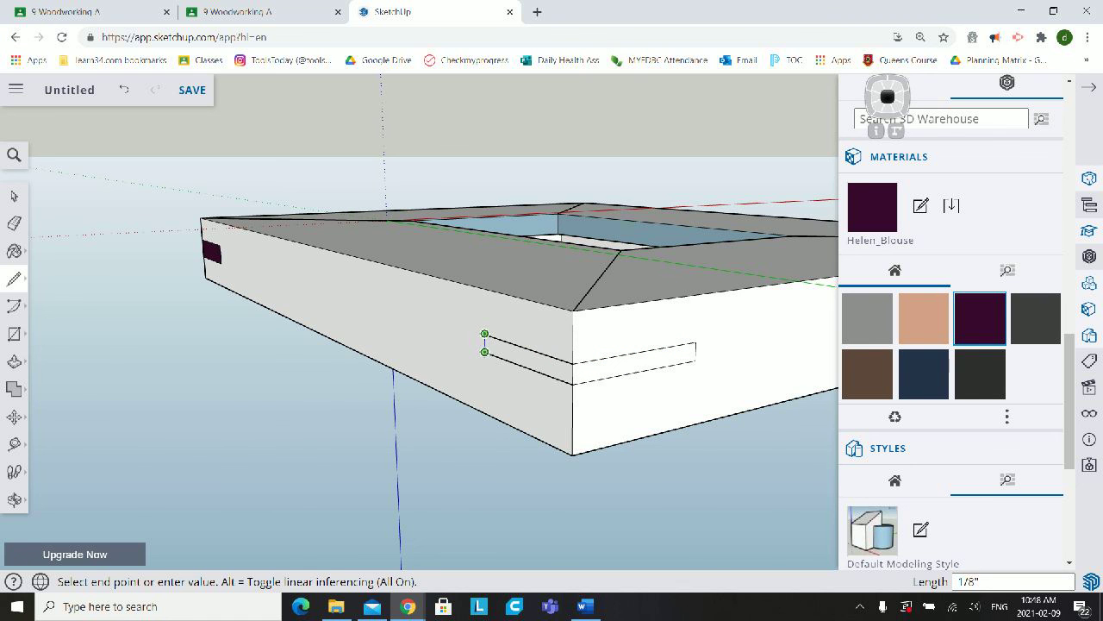
left_click(485, 351)
- Draw the lower half of the second corner's spline outline, about 1/8" below the centre lines, closing it on both side faces
left_click(484, 351)
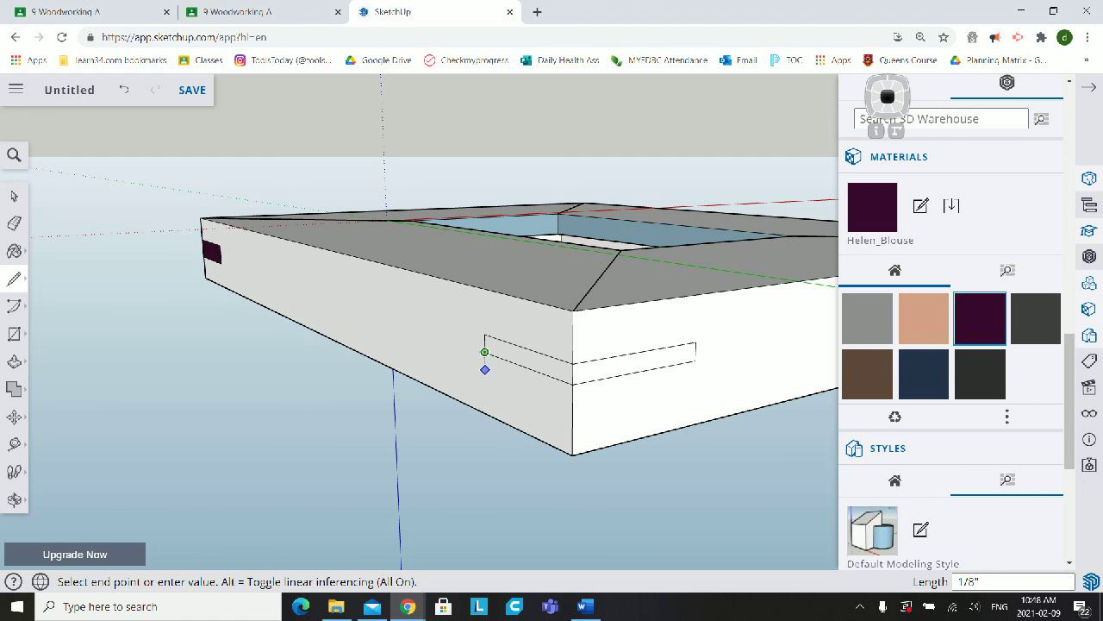
left_click(485, 369)
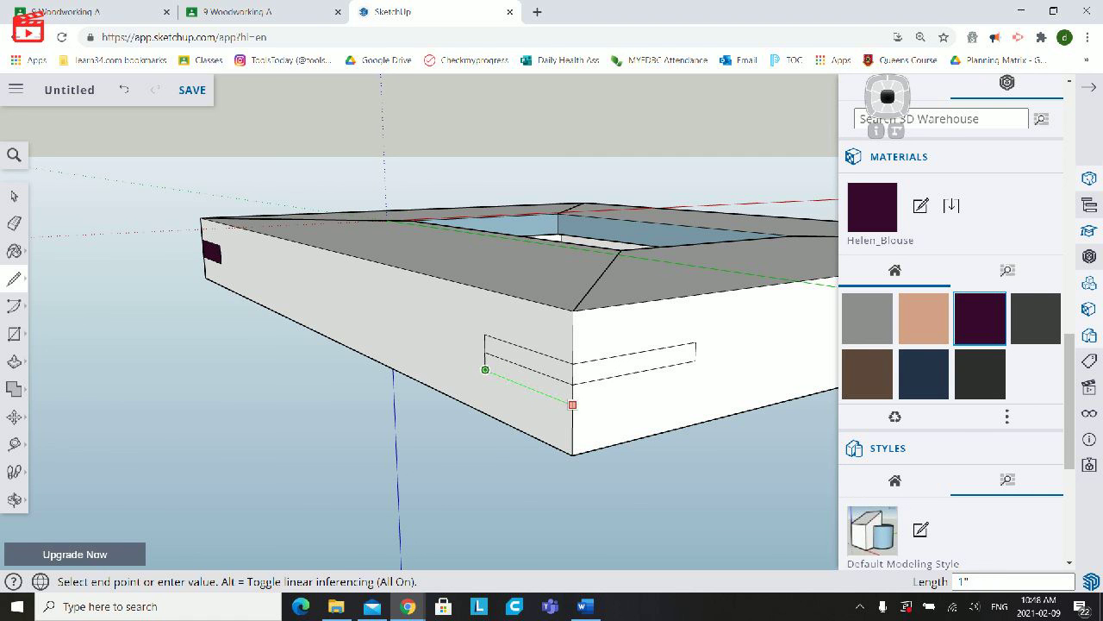
left_click(572, 402)
left_click(573, 403)
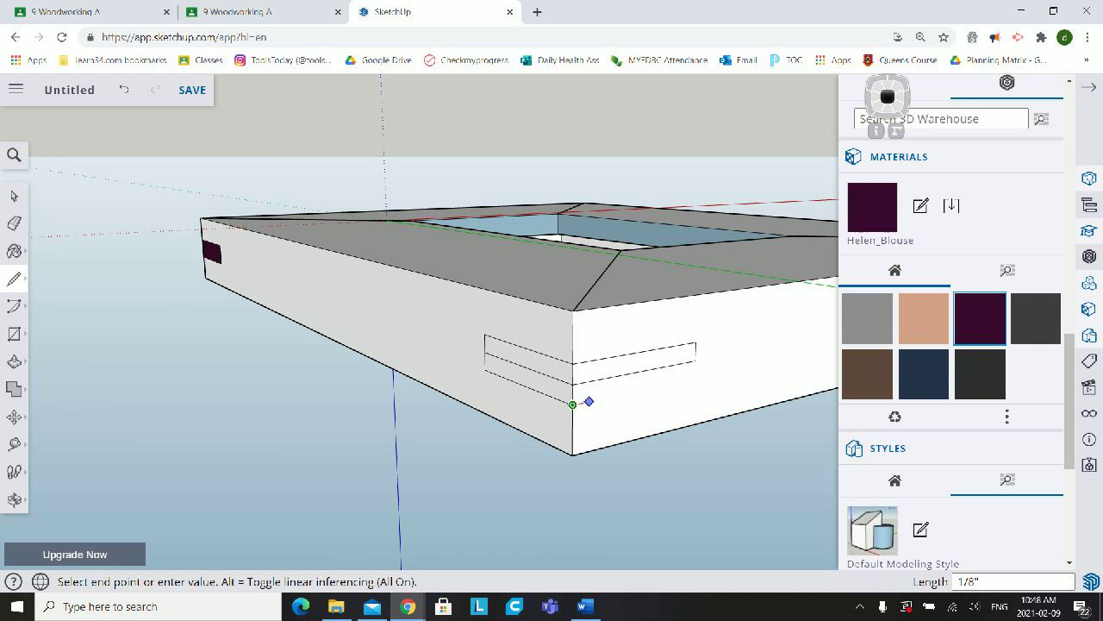
left_click(695, 367)
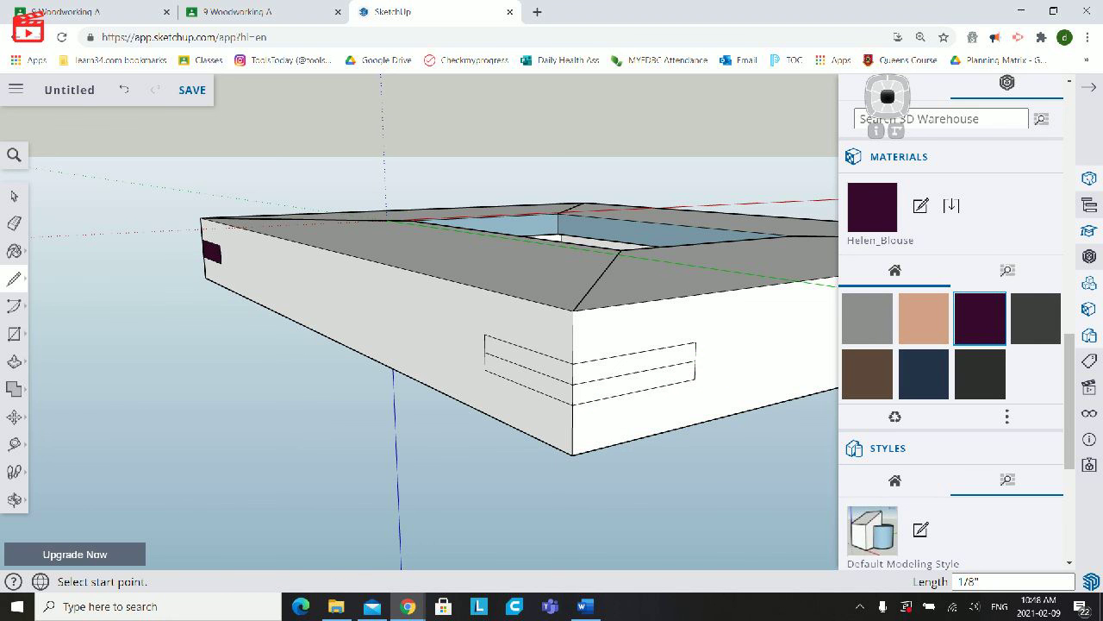
- Delete the two centre lines inside the second corner's spline outline, leaving one rectangle on each side face
key("space")
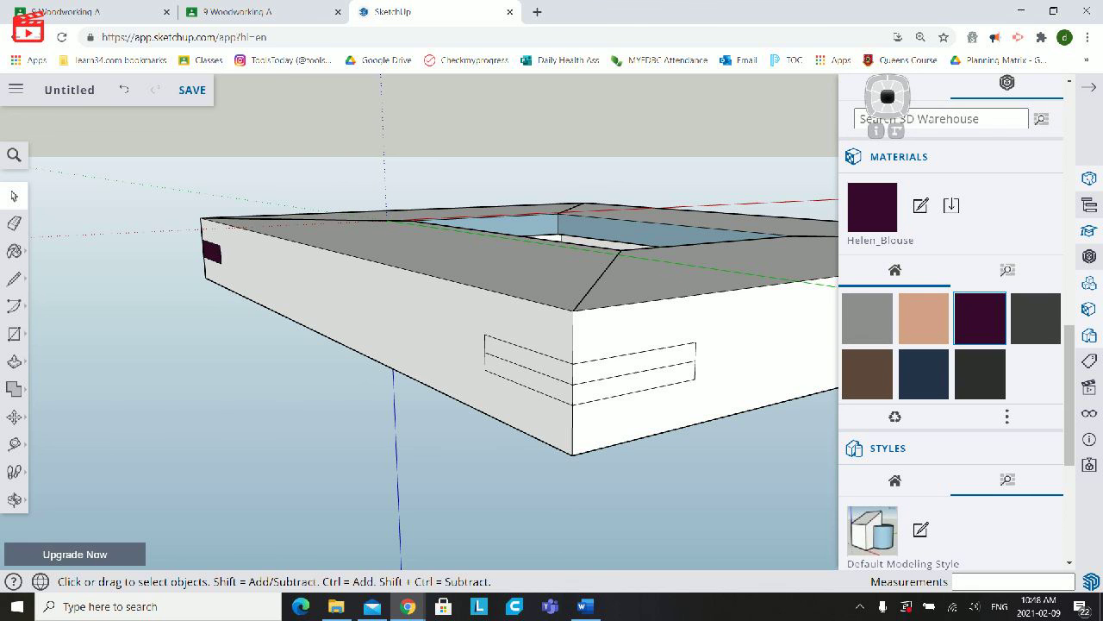
left_click(635, 373)
key("Delete")
- Paint both rectangles of the second corner's spline outline with the Helen_Blouse material
key("b")
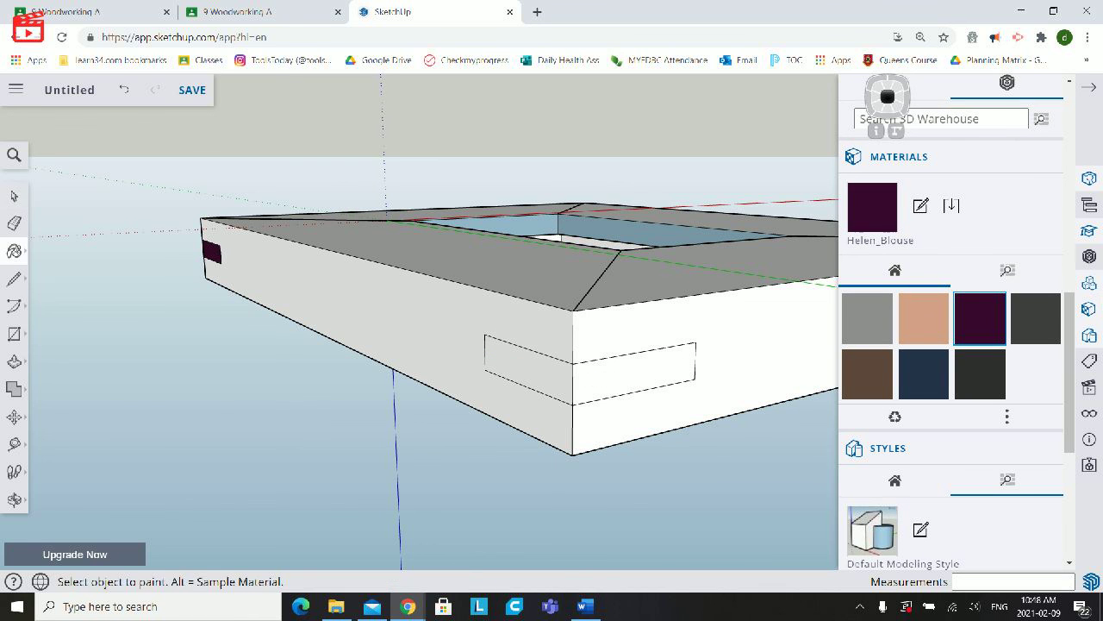
left_click(635, 374)
left_click(528, 368)
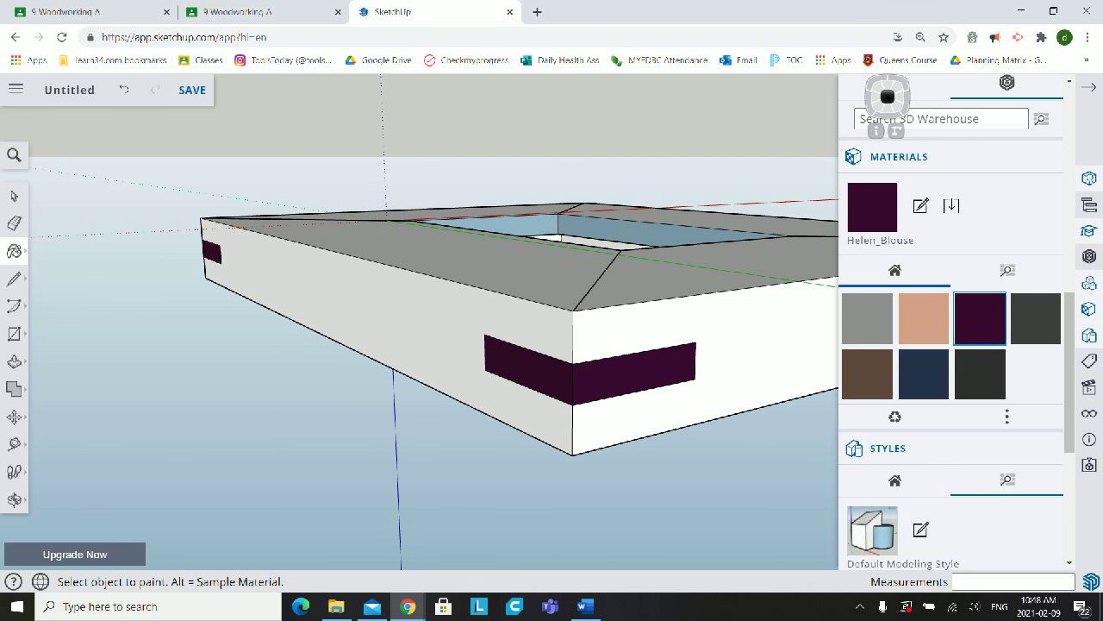
- At the third frame corner, draw a 1" horizontal centre line on both side faces from the midpoint of the vertical edge
middle_click_drag(528, 367, 593, 329)
scroll(604, 382, "up", 2)
scroll(603, 381, "down", 1)
scroll(603, 382, "down", 3)
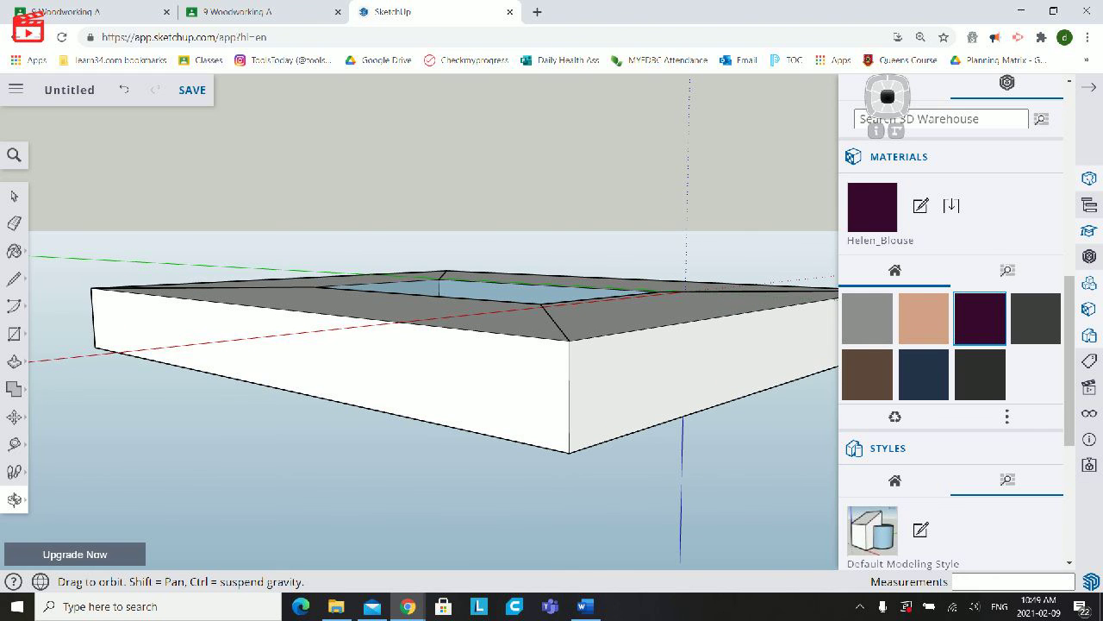
left_click(14, 279)
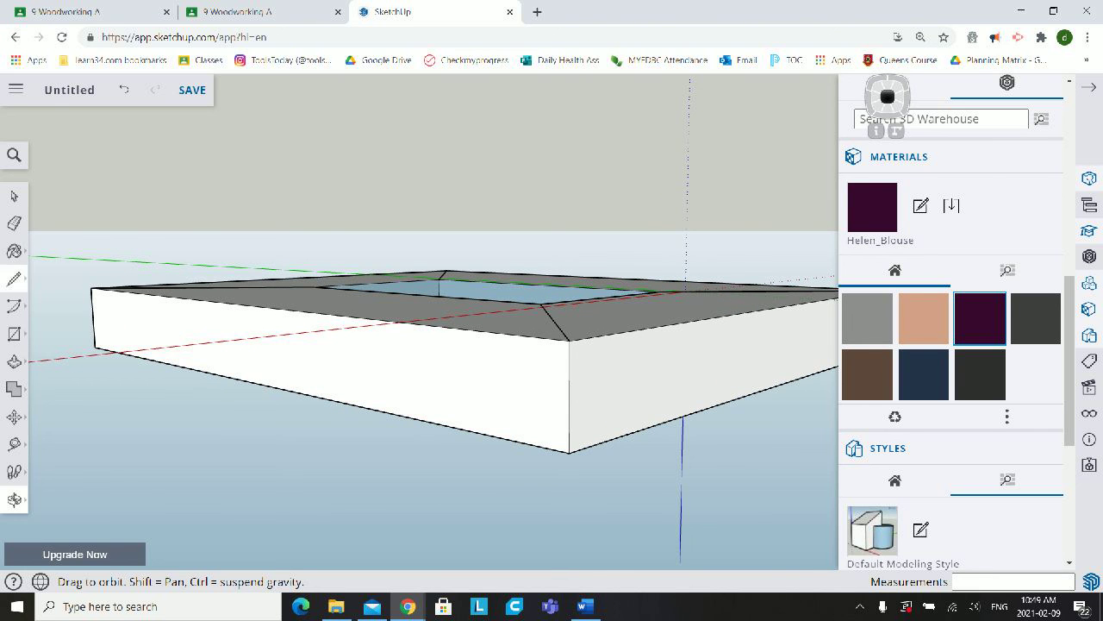
left_click(569, 397)
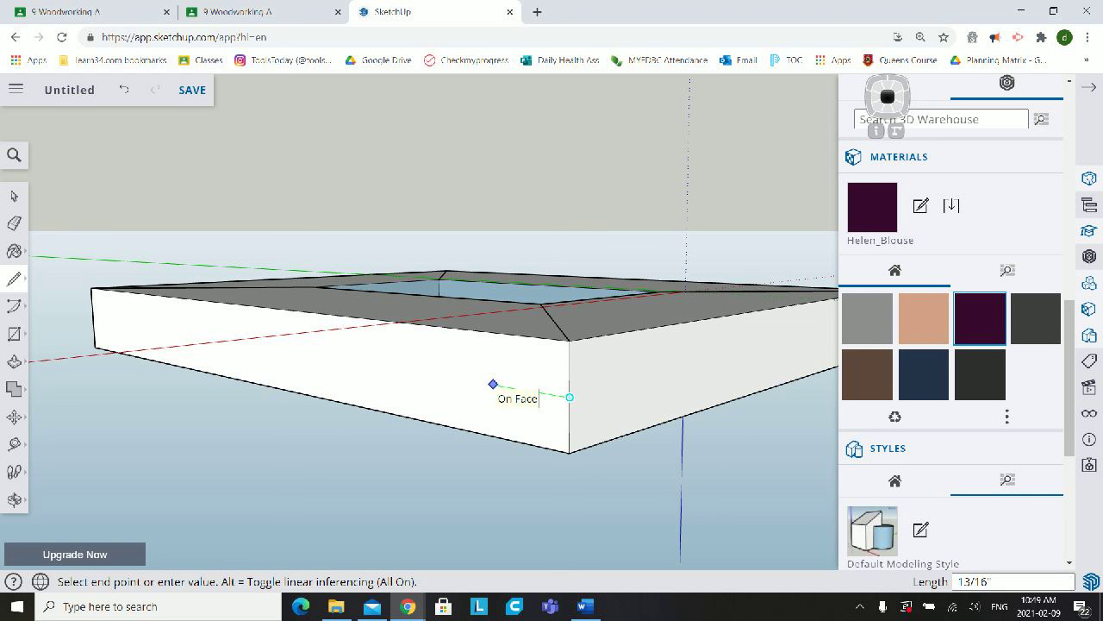
left_click(479, 382)
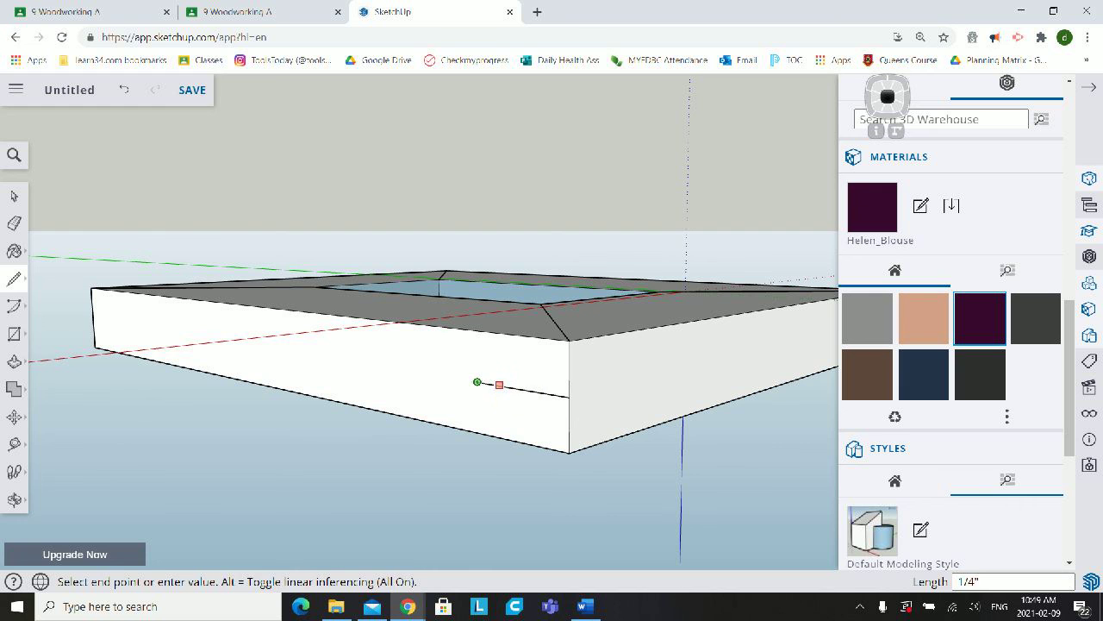
left_click(568, 397)
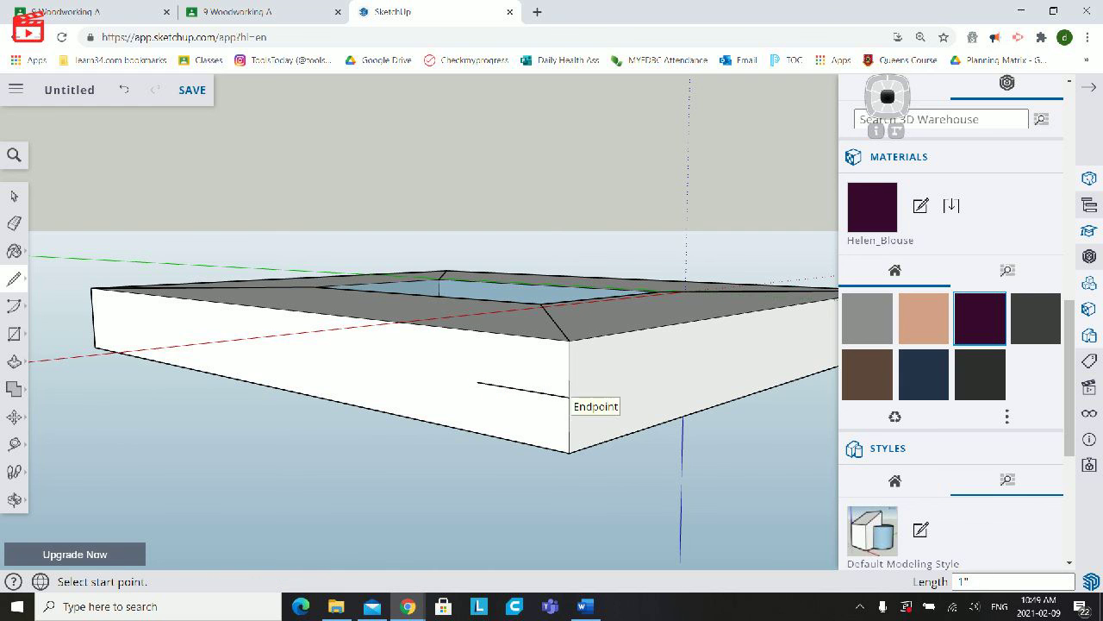
left_click(569, 398)
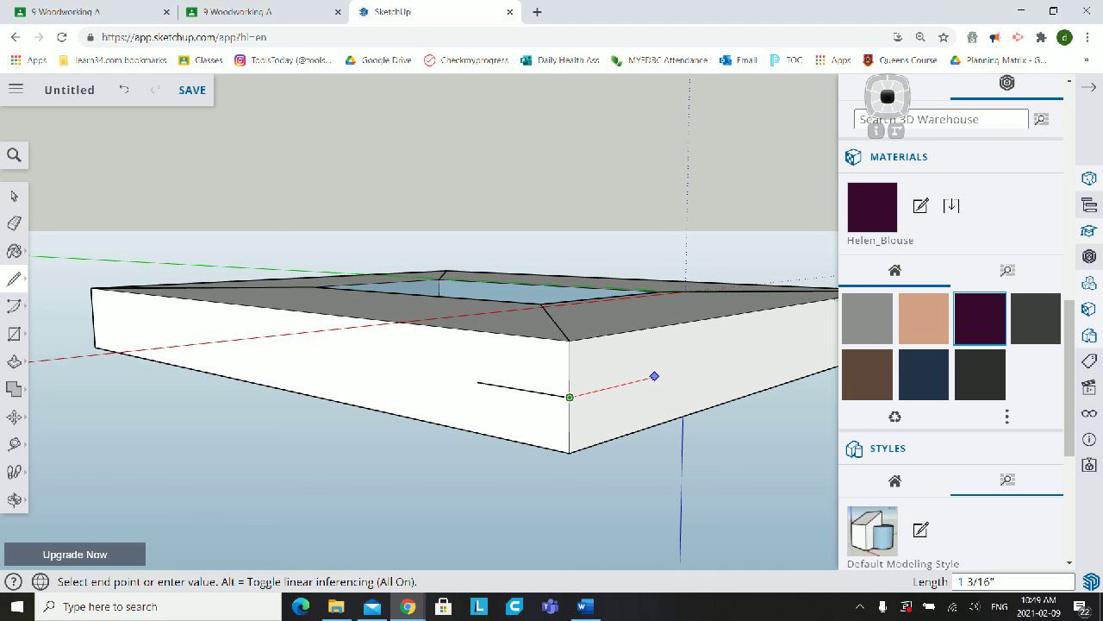
left_click(642, 379)
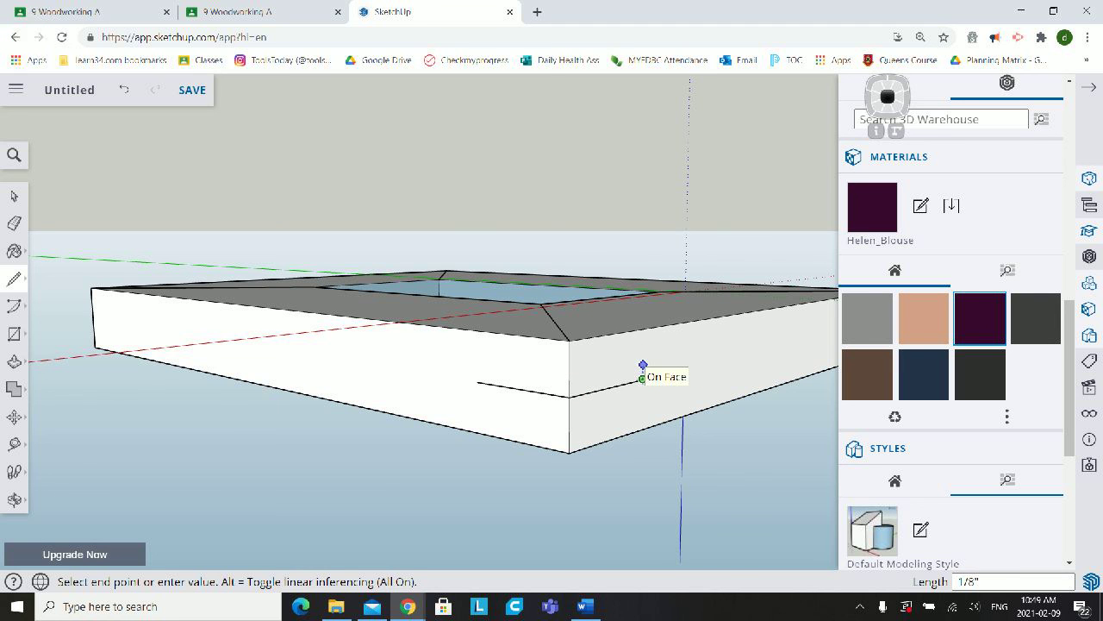
- Draw the upper half of the third corner's spline outline, about 1/8" above the centre lines, closing it on both side faces
left_click(643, 367)
left_click(569, 381)
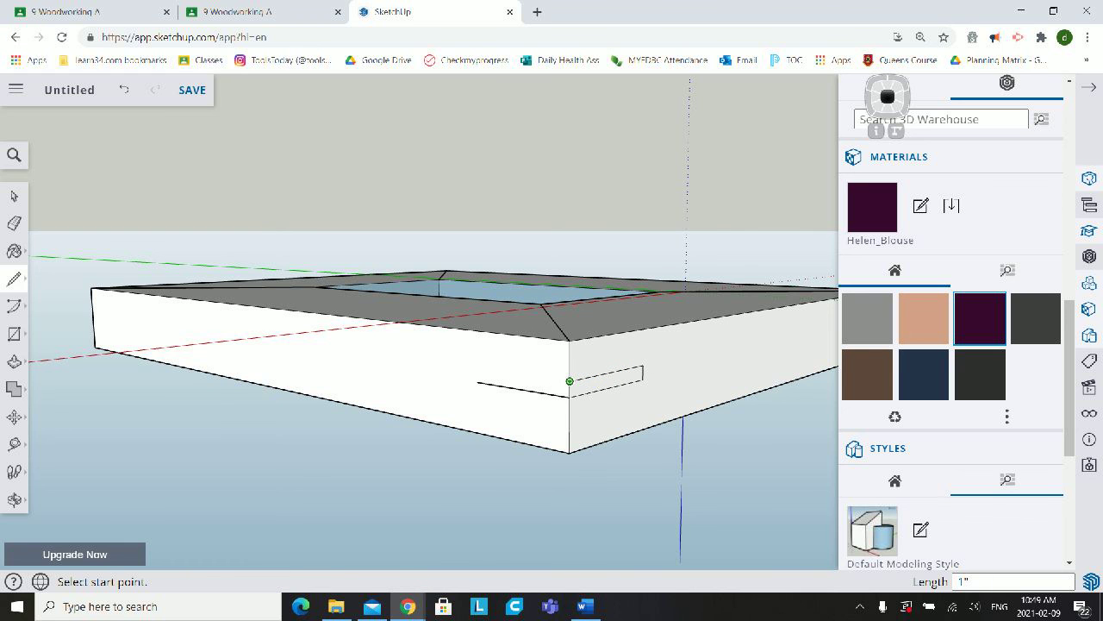
left_click(570, 381)
left_click(477, 367)
left_click(476, 381)
- Draw the lower half of the third corner's spline outline, about 1/8" below the centre lines, closing it on both side faces
left_click(476, 381)
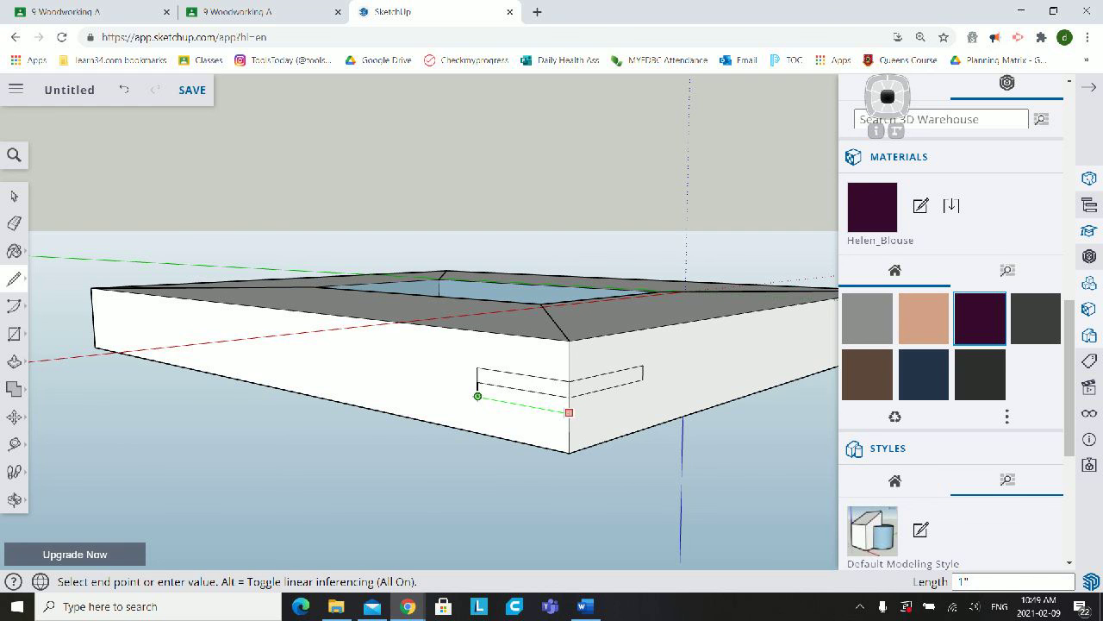
left_click(569, 412)
left_click(569, 412)
left_click(642, 394)
left_click(642, 379)
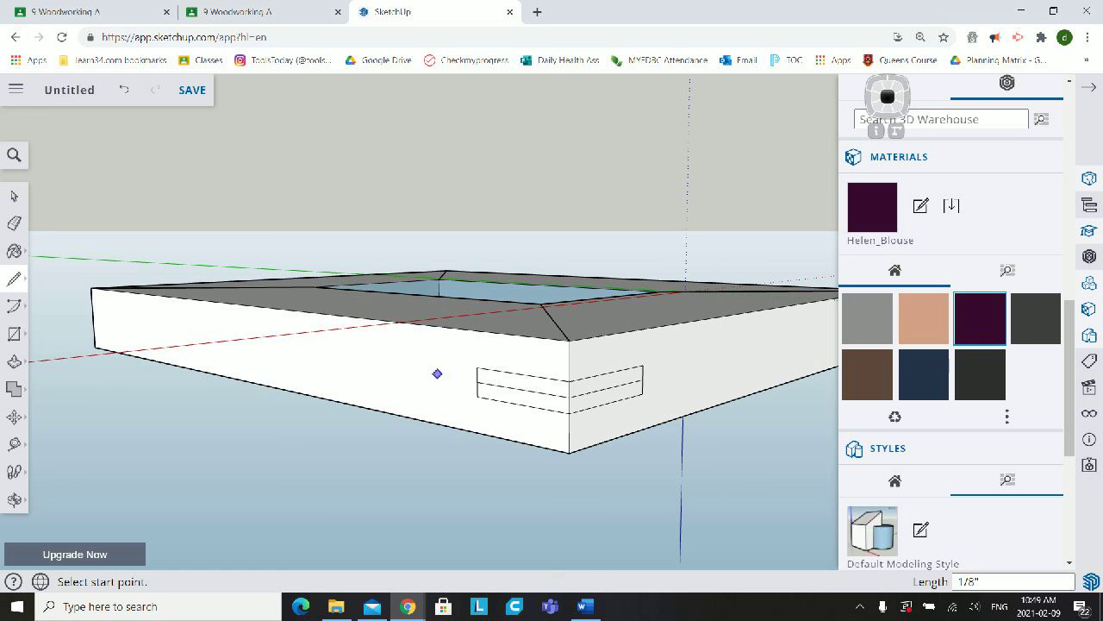
- Delete the two centre lines inside the third corner's spline outline, leaving one rectangle on each side face
left_click(14, 196)
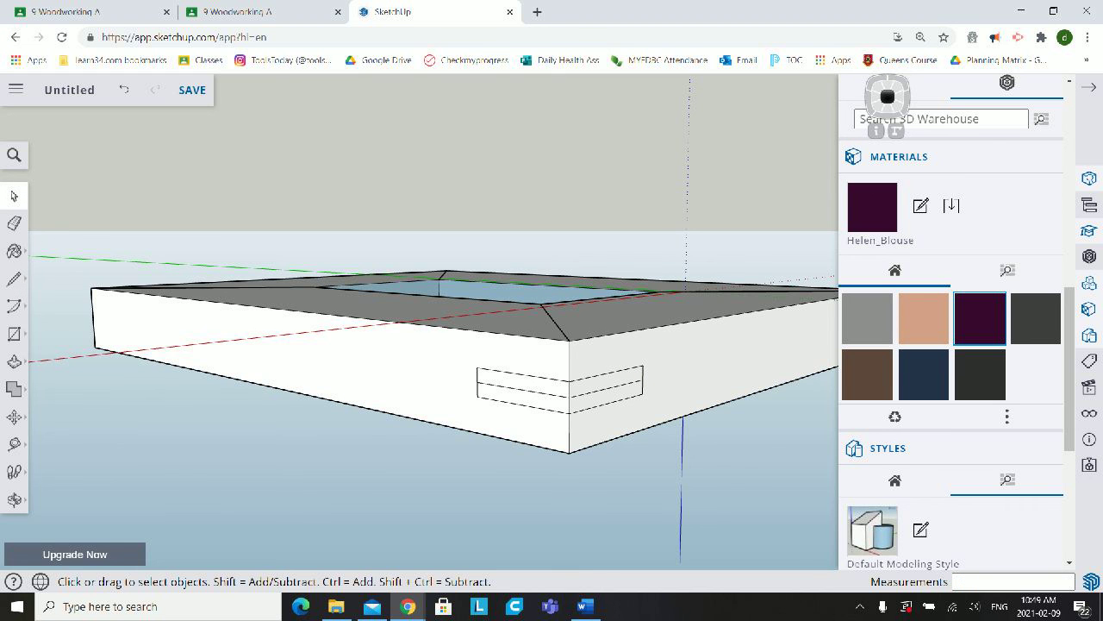
left_click(524, 390)
key("Delete")
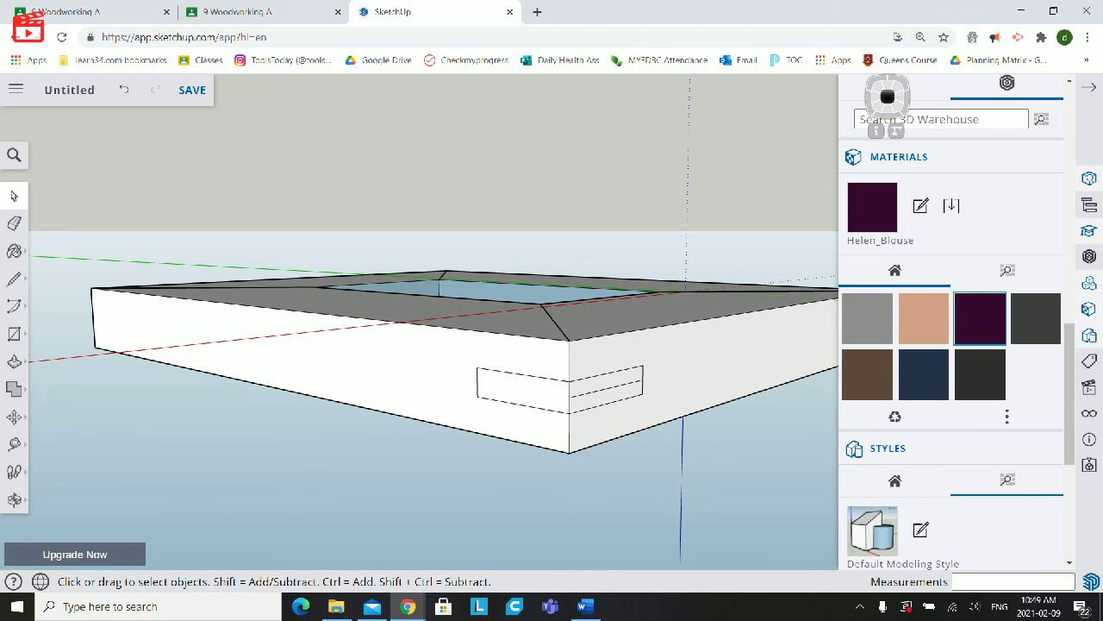
left_click(606, 388)
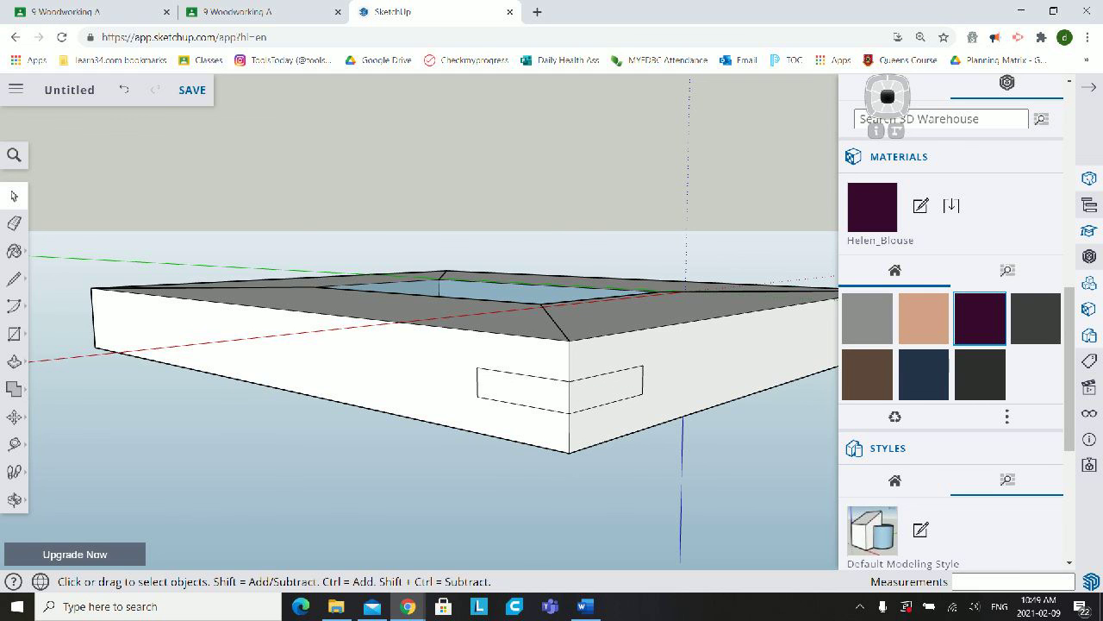
- Paint both rectangles of the third corner's spline outline with the Helen_Blouse material
left_click(14, 251)
left_click(606, 389)
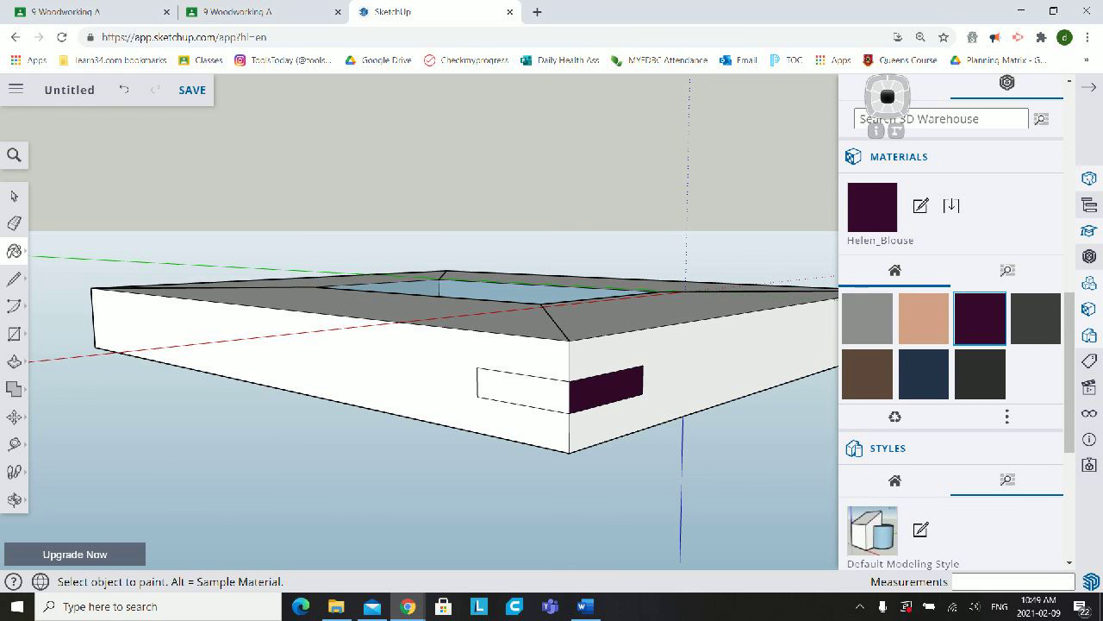
left_click(522, 390)
- At the fourth frame corner, draw a horizontal centre line about 1" long on both side faces from the midpoint of the vertical edge
mouse_move(522, 390)
middle_mouse_down()
mouse_move(729, 431)
mouse_move(579, 373)
mouse_move(672, 362)
mouse_move(583, 363)
middle_mouse_up()
scroll(673, 362, "down", 4)
scroll(583, 364, "up", 1)
scroll(583, 363, "down", 3)
scroll(586, 431, "up", 3)
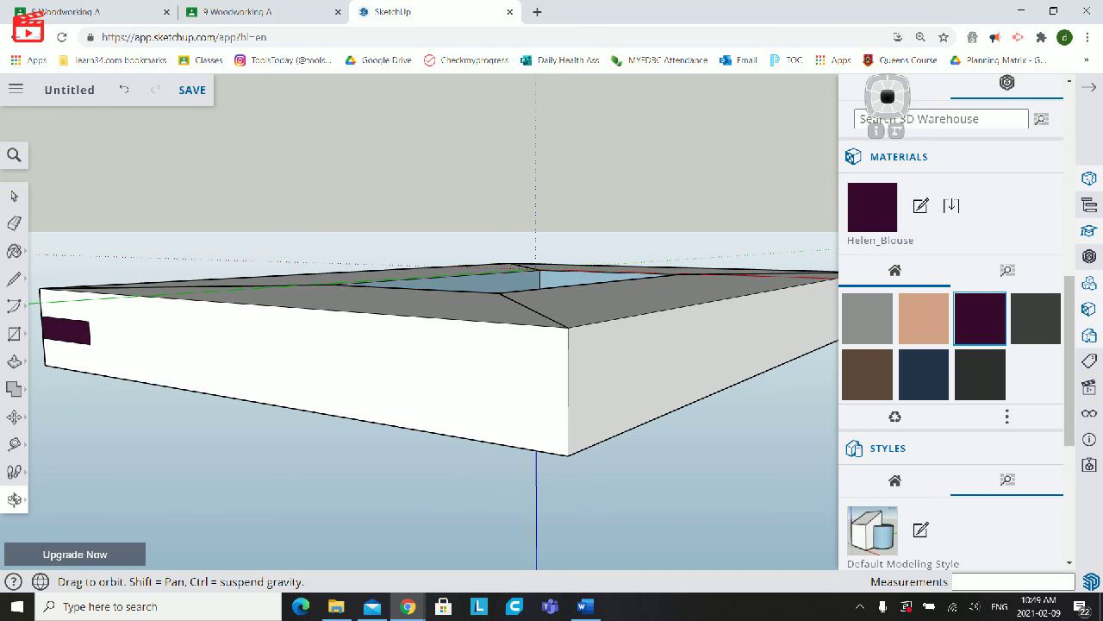
key("l")
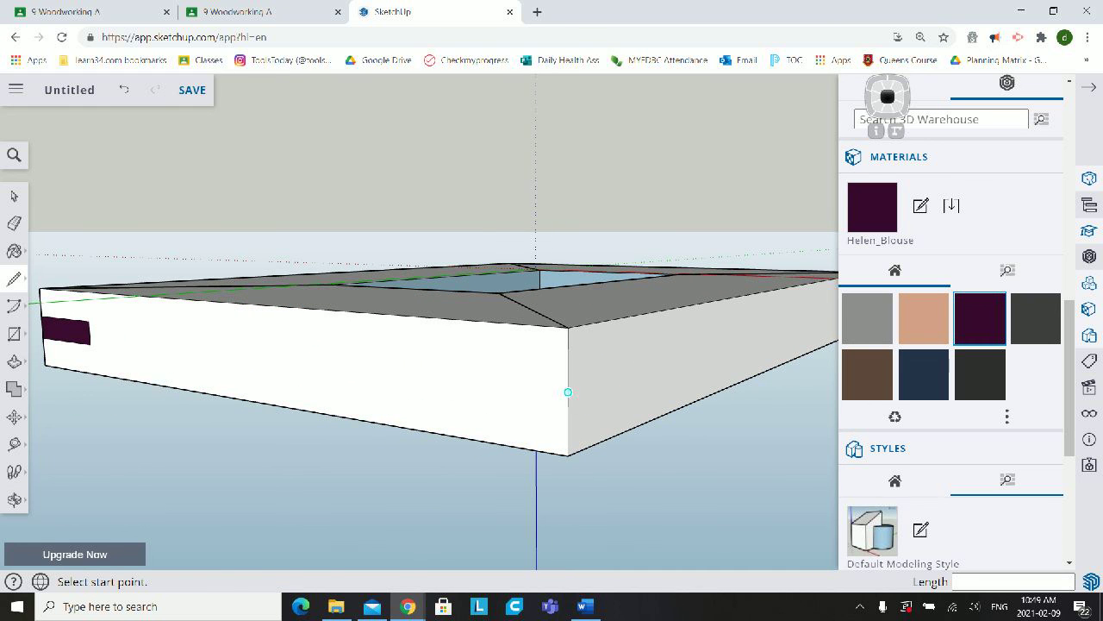
left_click(568, 392)
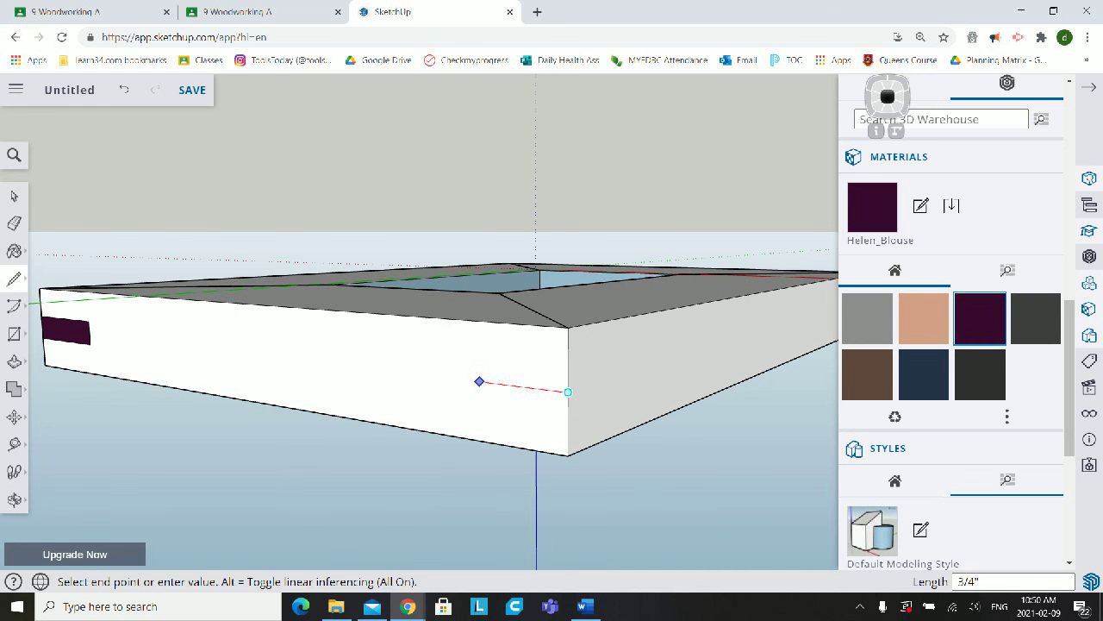
left_click(453, 378)
left_click(568, 392)
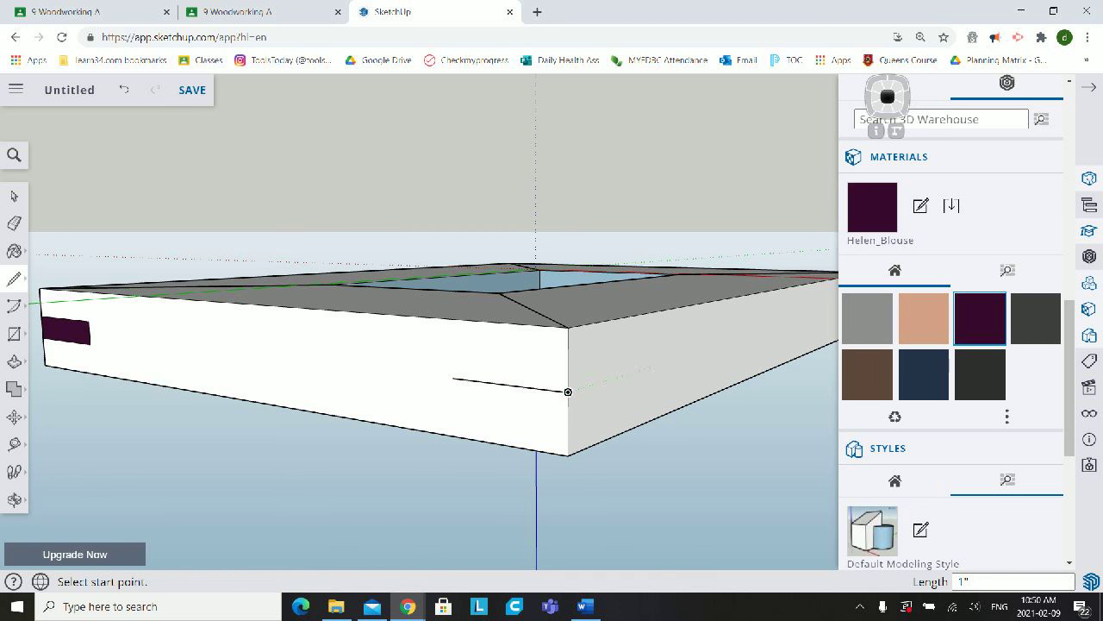
left_click(568, 392)
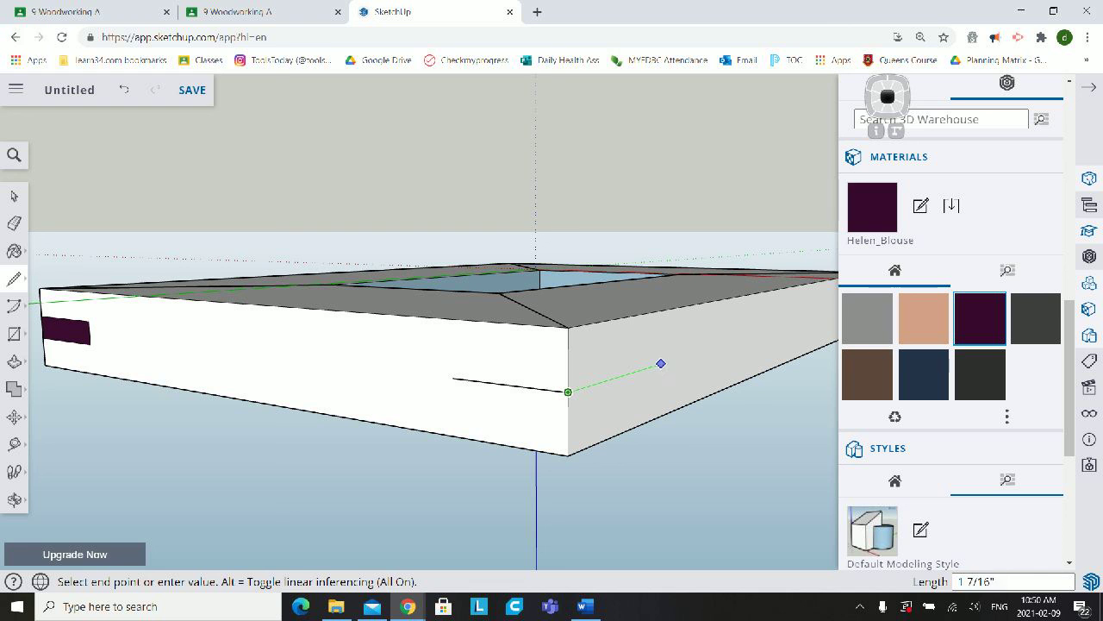
left_click(636, 371)
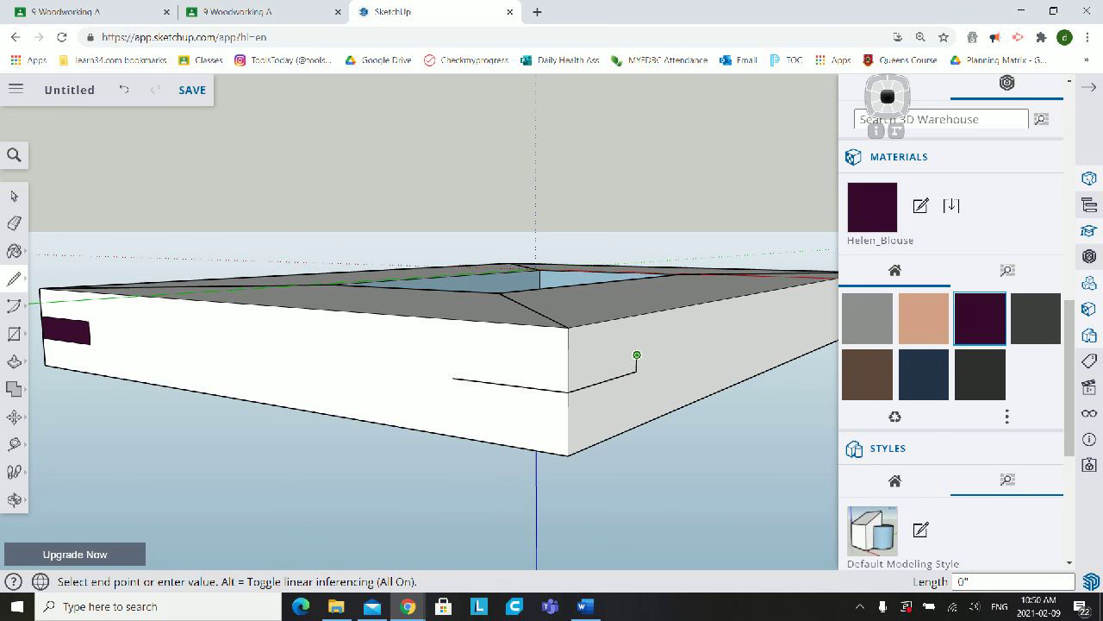
- Draw the upper half of the fourth corner's spline outline above the centre lines, closing it on both side faces
left_click(568, 374)
left_click(568, 374)
left_click(452, 361)
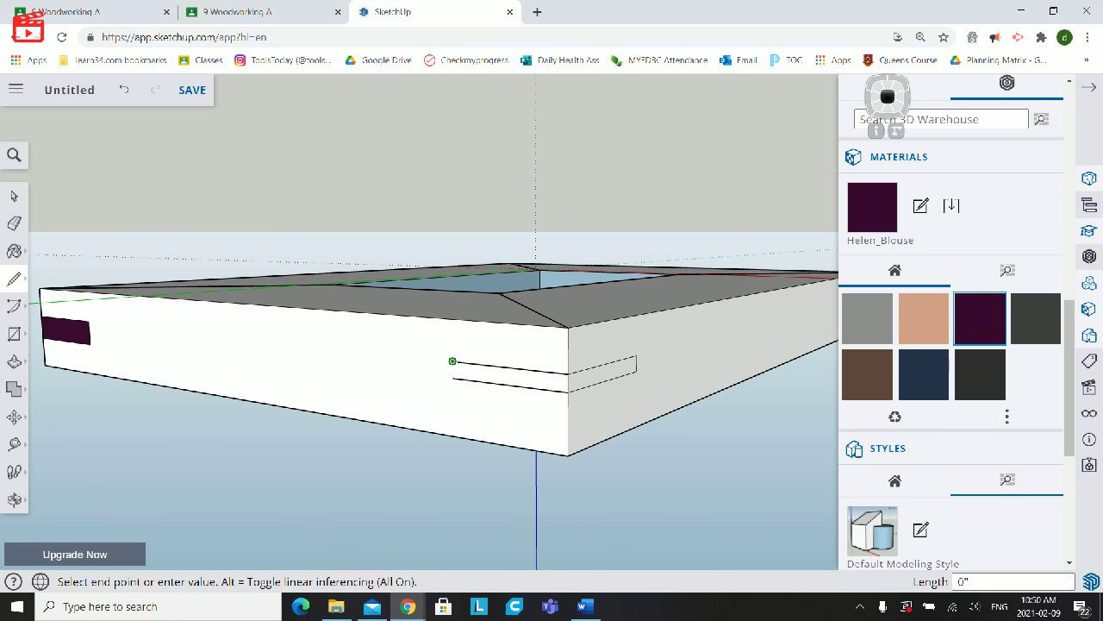
left_click(452, 377)
- Draw the lower half of the fourth corner's spline outline, about 1/8" below the centre lines, closing it on both side faces
left_click(452, 378)
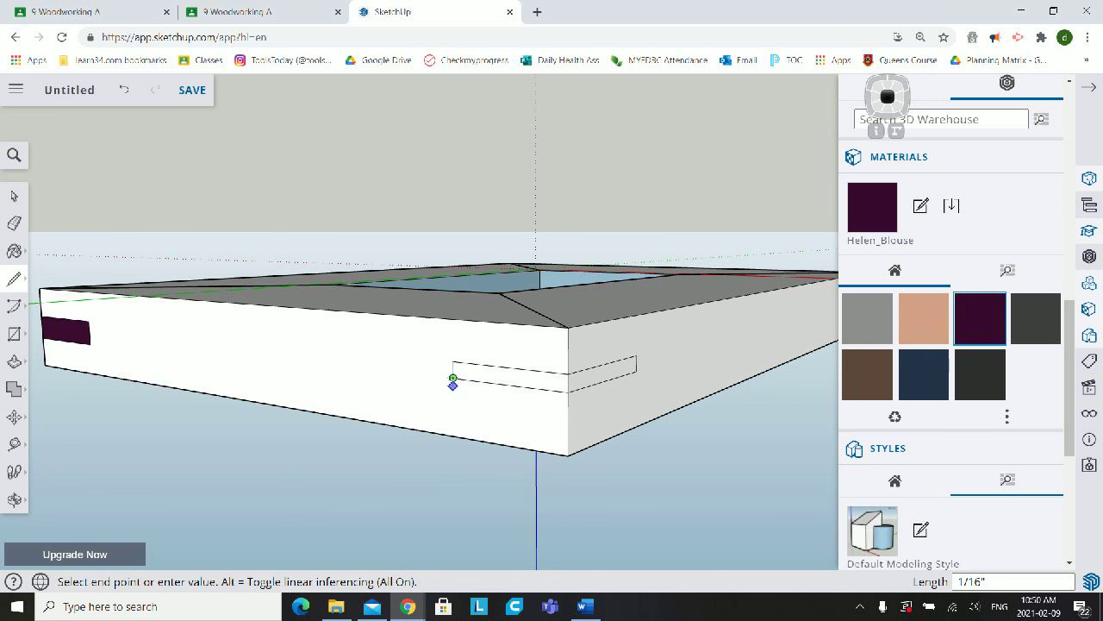
left_click(453, 394)
left_click(568, 409)
left_click(568, 410)
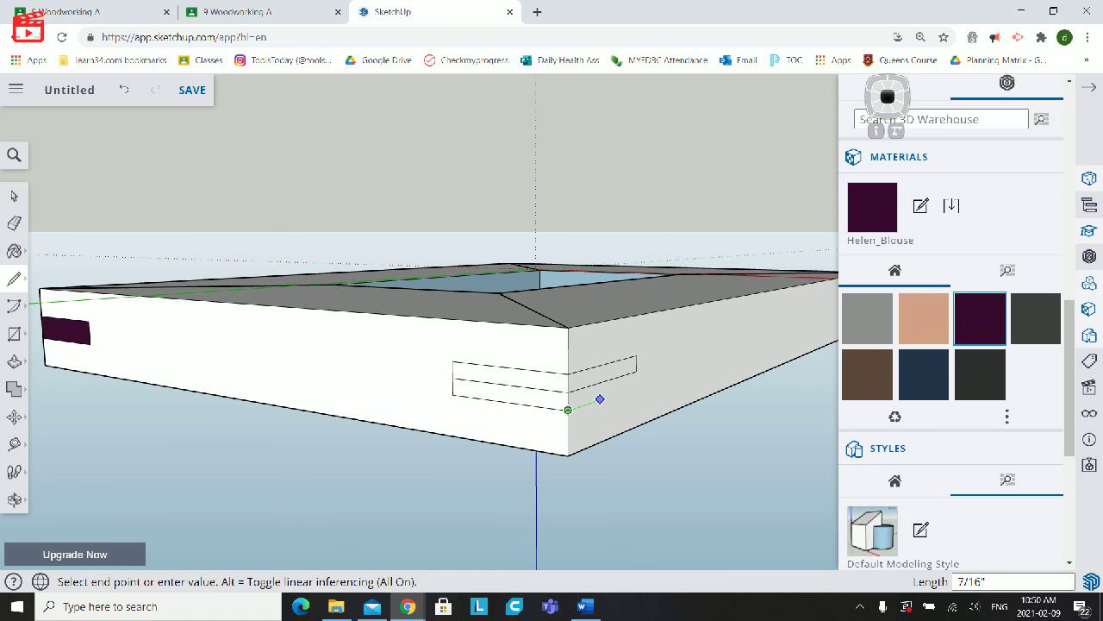
left_click(636, 386)
left_click(636, 370)
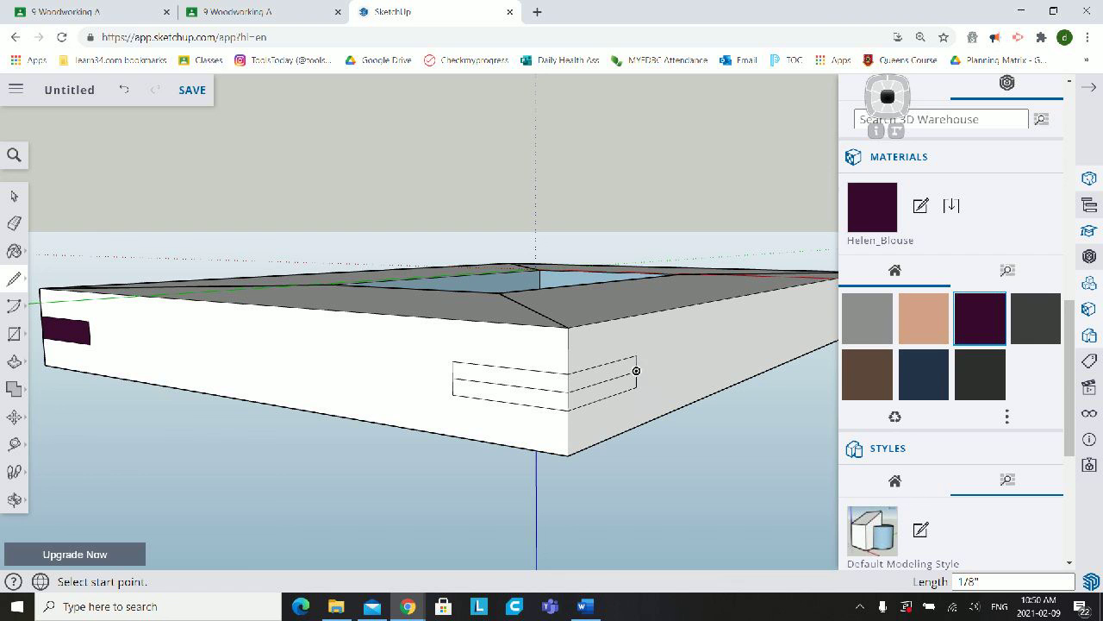
- Delete the two centre lines inside the fourth corner's spline outline and paint both remaining rectangles with the Helen_Blouse material
key("b")
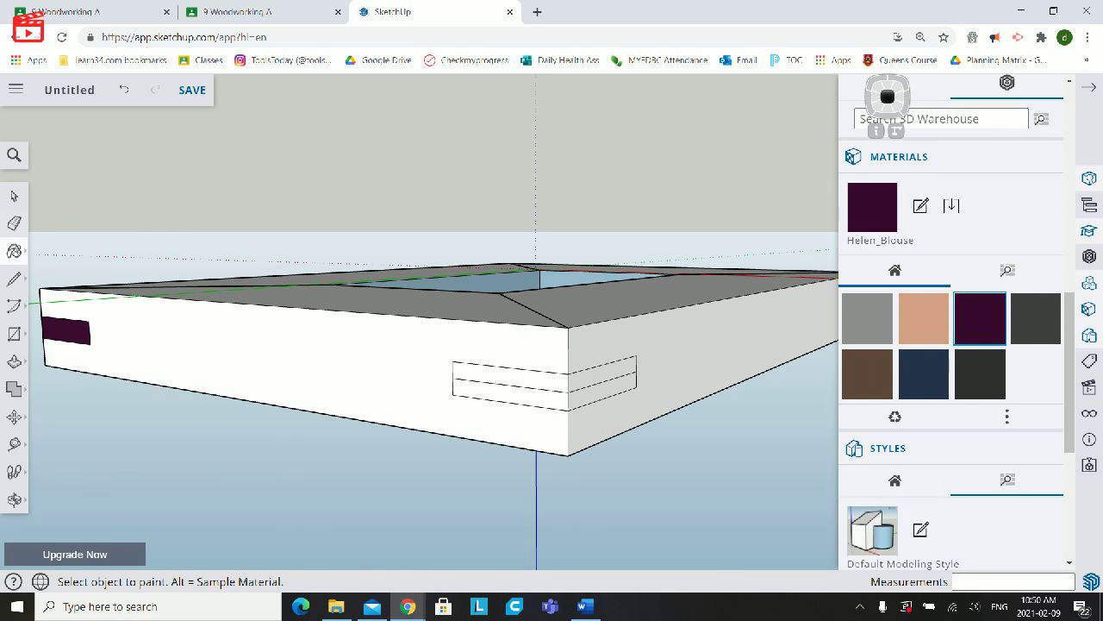
key("space")
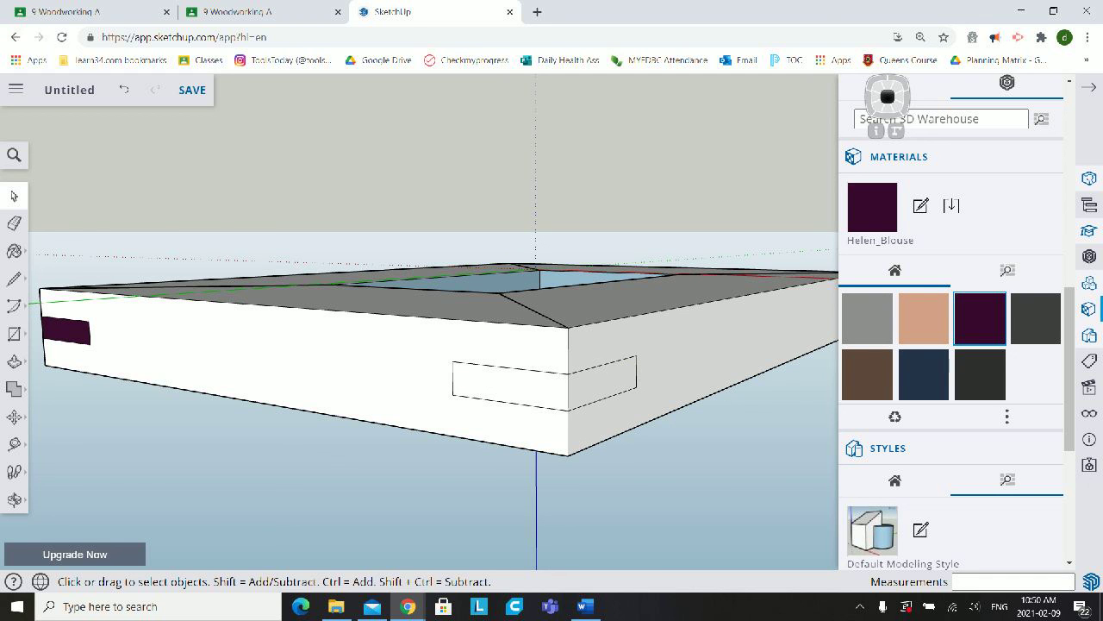
key("b")
left_click(521, 387)
left_click(601, 384)
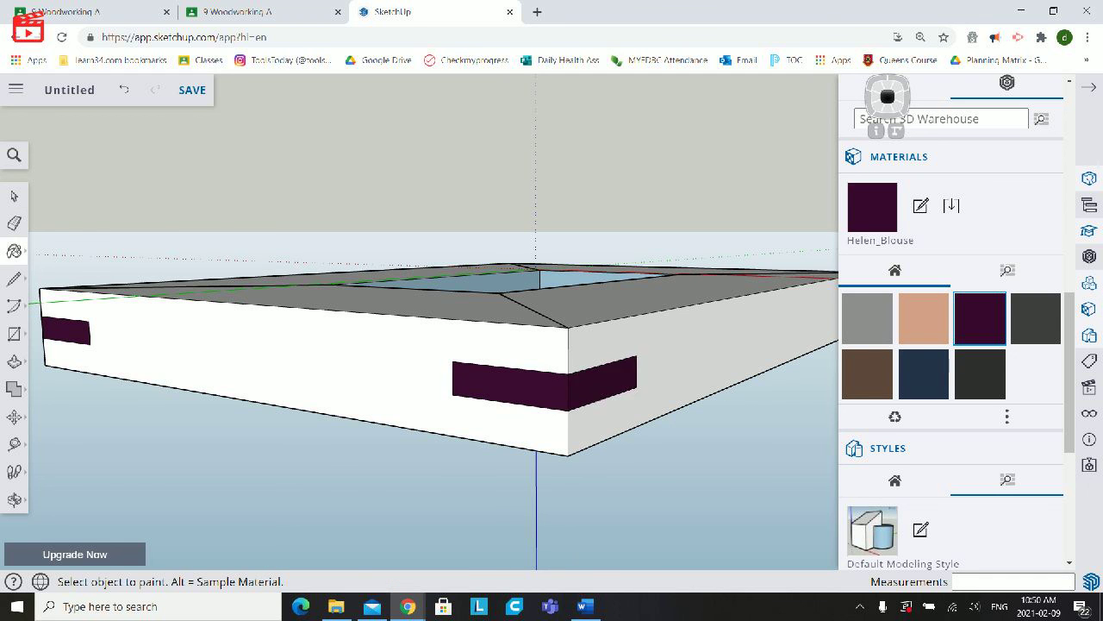
- Examine the back of the frame, including the ledge around the opening and the mitre lines at the corners
middle_click_drag(601, 383, 508, 483)
scroll(638, 388, "down", 5)
middle_click_drag(551, 379, 797, 124)
scroll(574, 358, "up", 8)
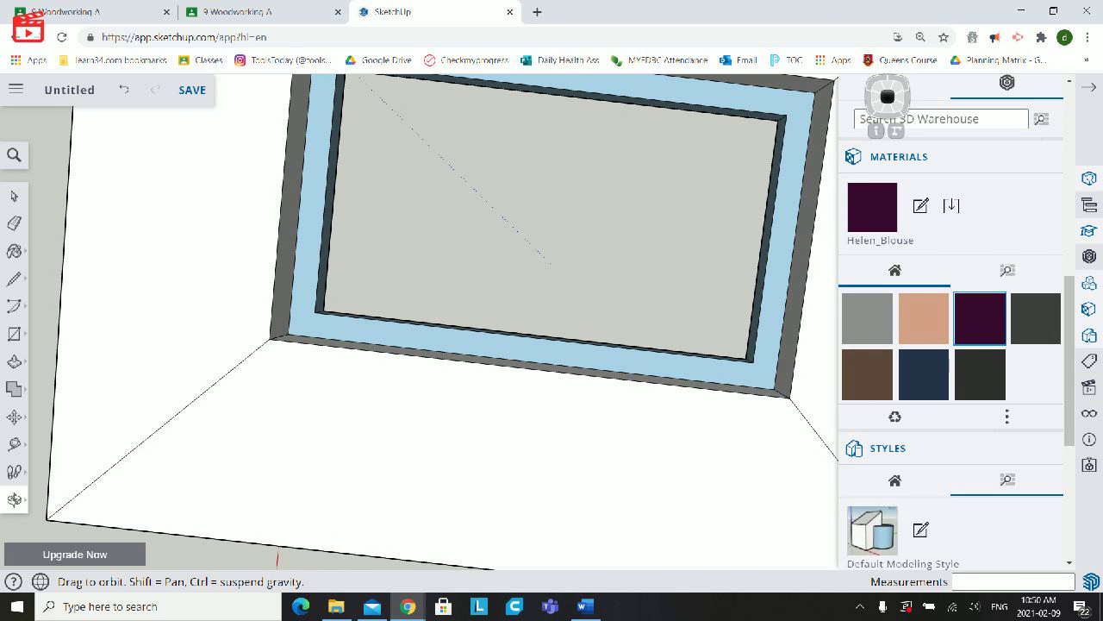
scroll(618, 288, "down", 8)
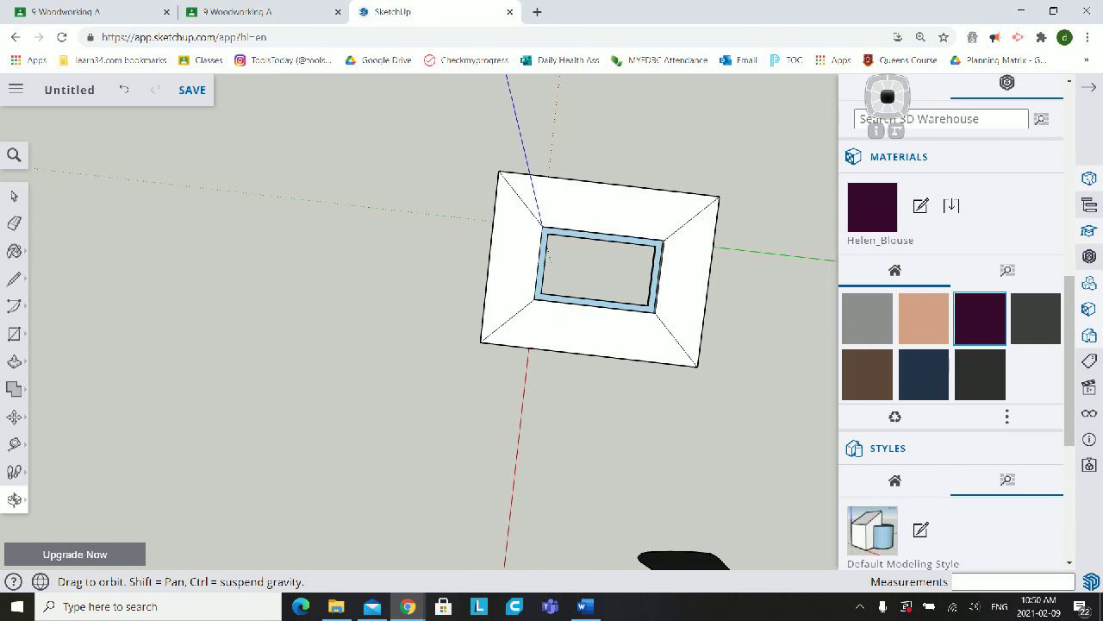
scroll(632, 202, "up", 5)
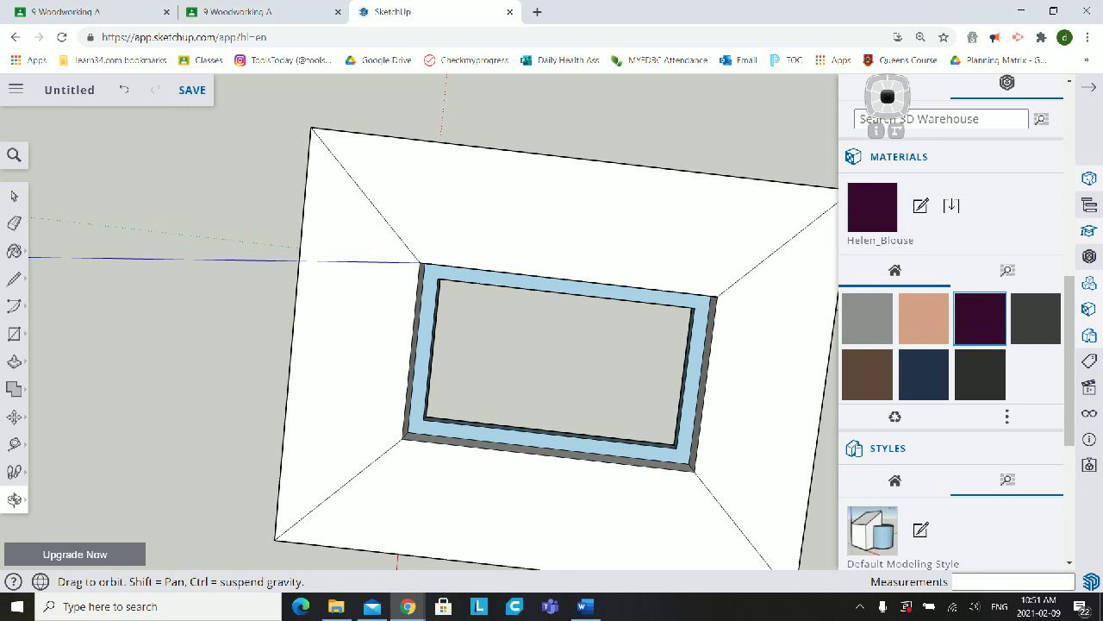
scroll(565, 383, "down", 3)
scroll(603, 422, "up", 2)
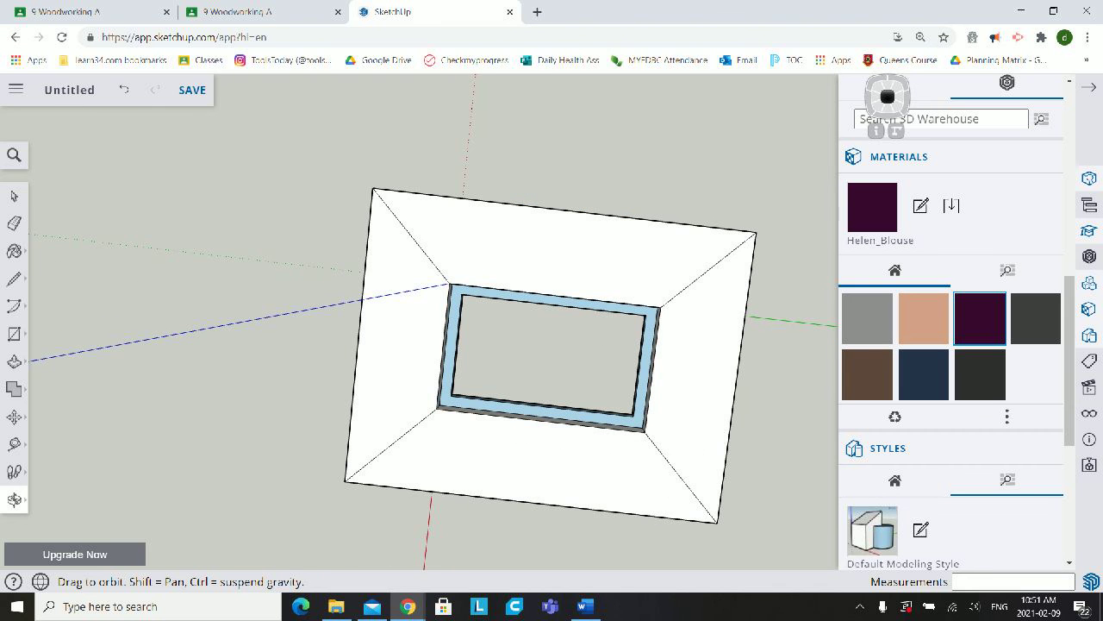
scroll(561, 259, "up", 3)
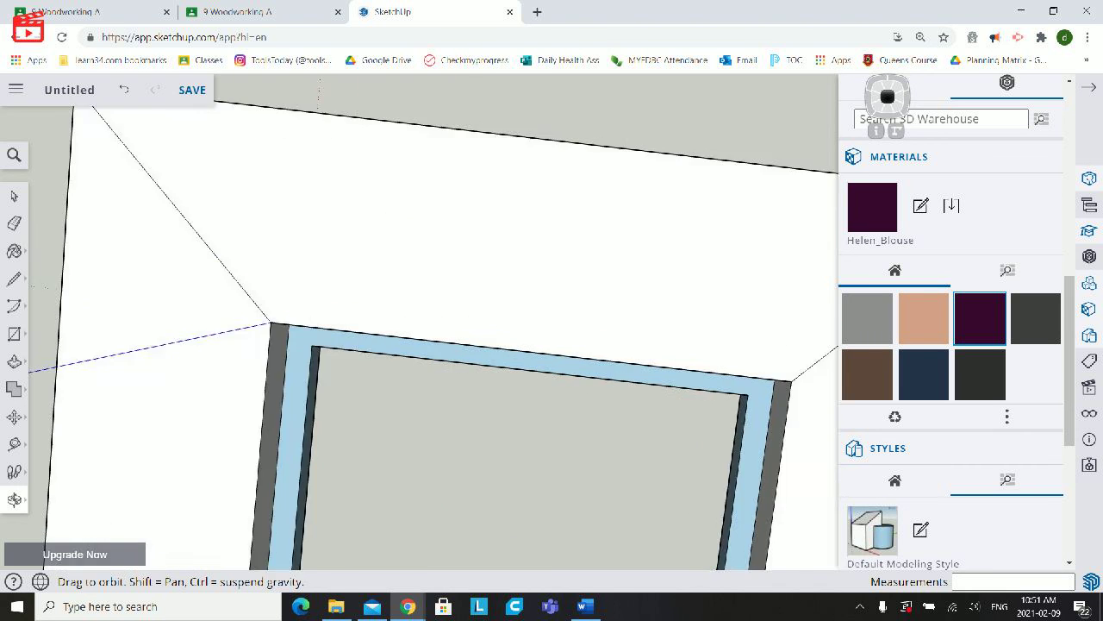
scroll(560, 258, "down", 2)
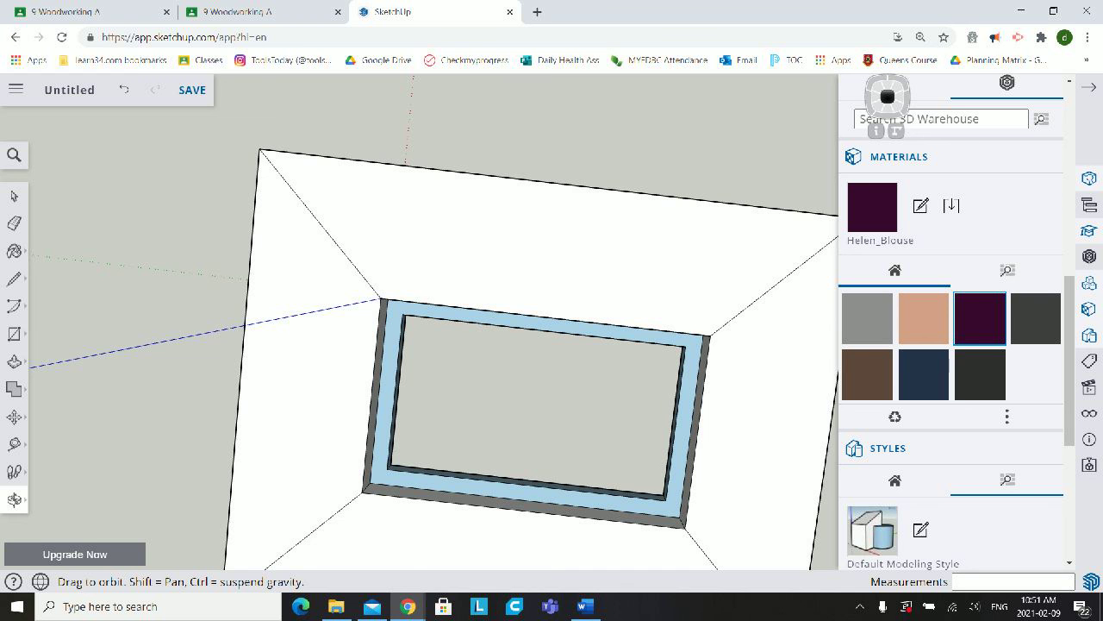
scroll(595, 230, "down", 1)
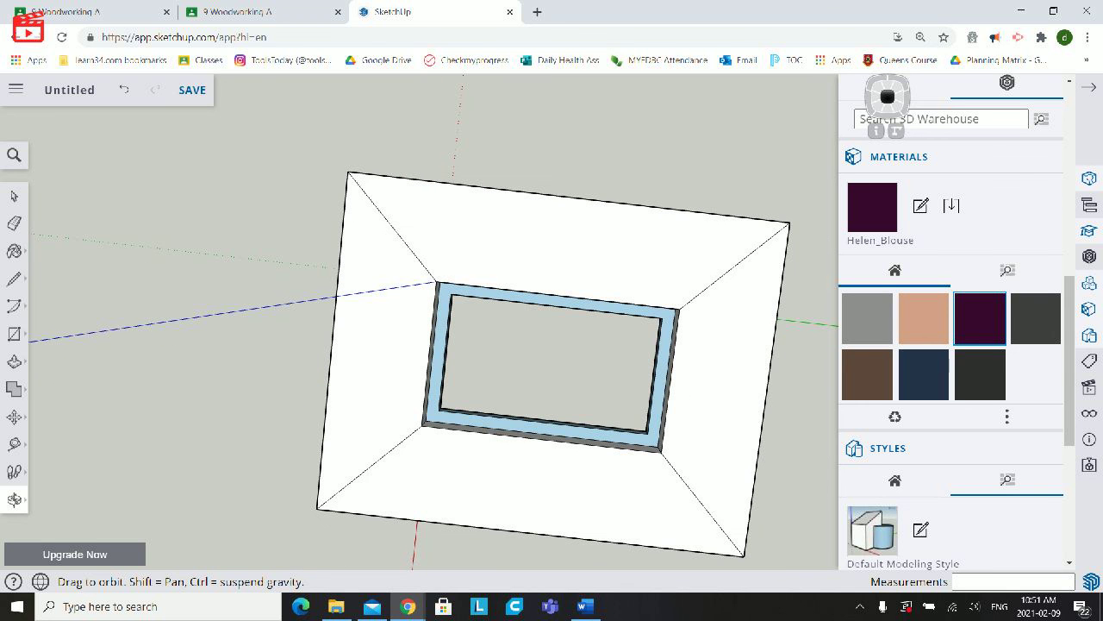
- On the frame's back, draw a 2" line from the midpoint of one long outer edge straight across to the opening
left_click(14, 278)
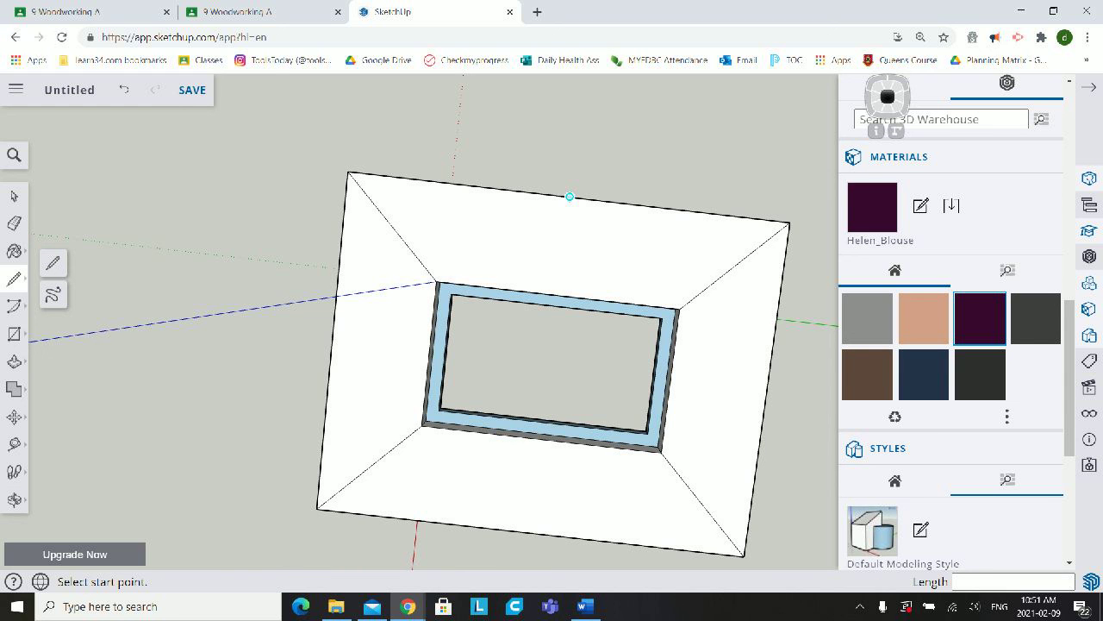
left_click(569, 197)
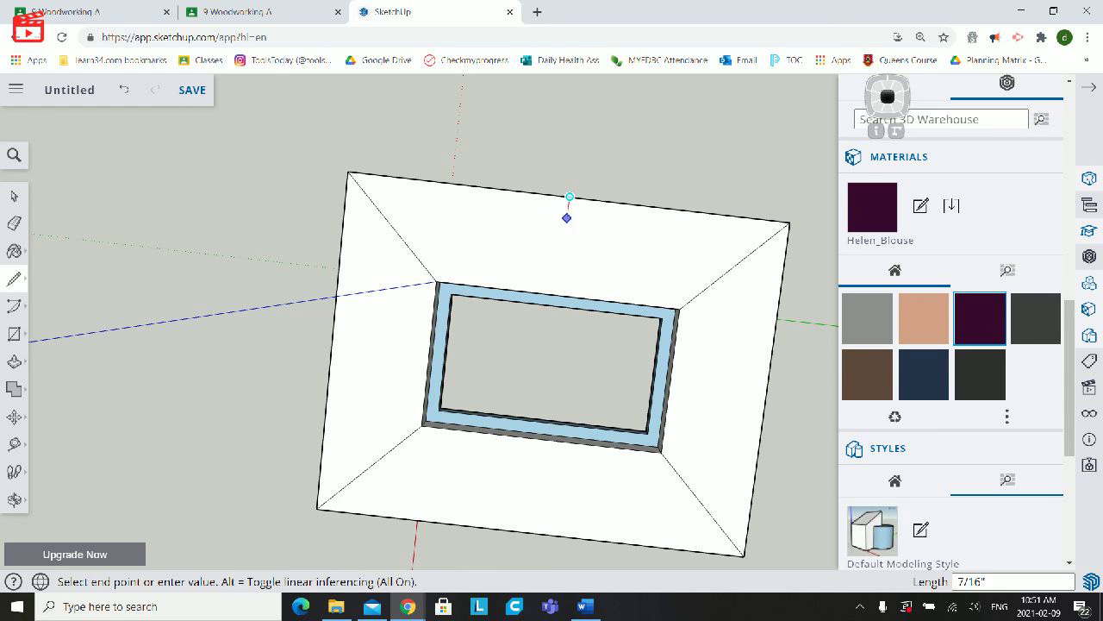
left_click(558, 294)
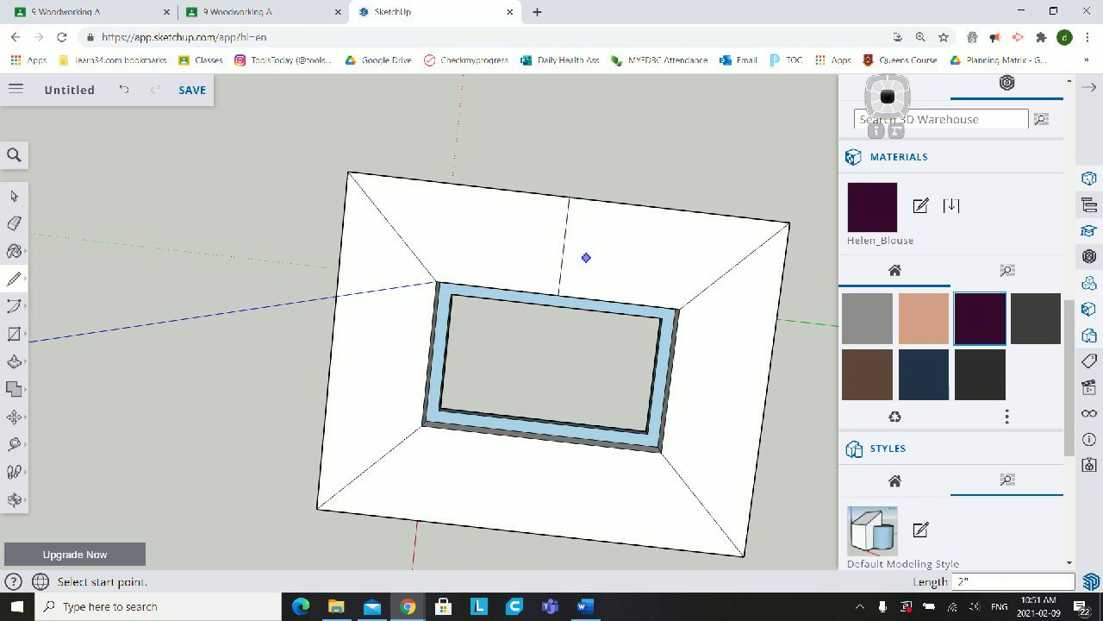
scroll(586, 256, "up", 3)
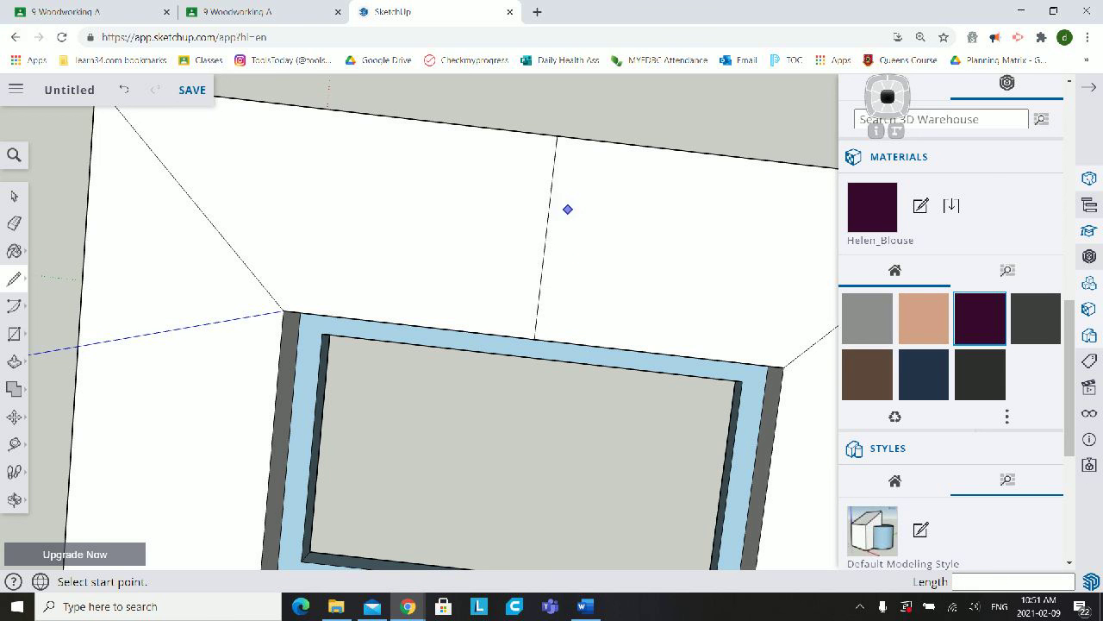